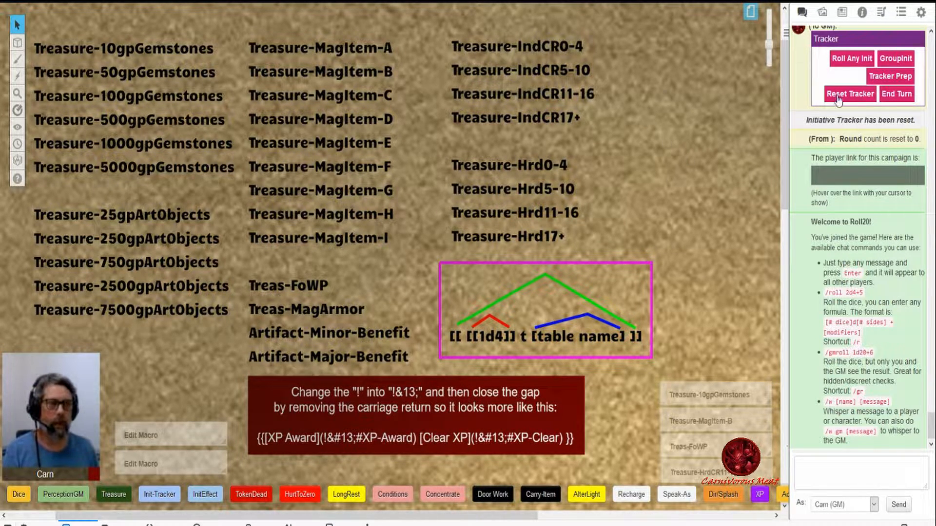
Step: Show the campaign's collections and look through the Rollable Tables list for the treasure tables
click(902, 15)
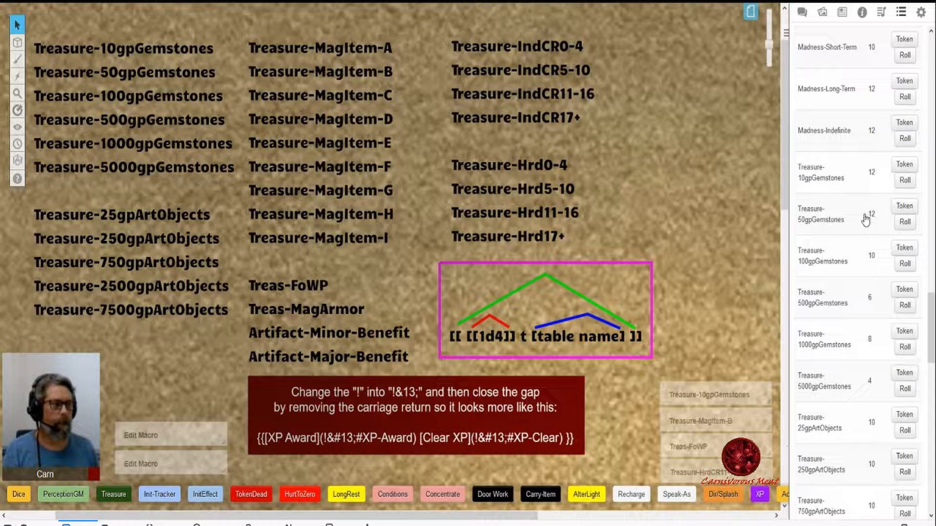
scroll(864, 220, up, 9)
scroll(847, 200, down, 3)
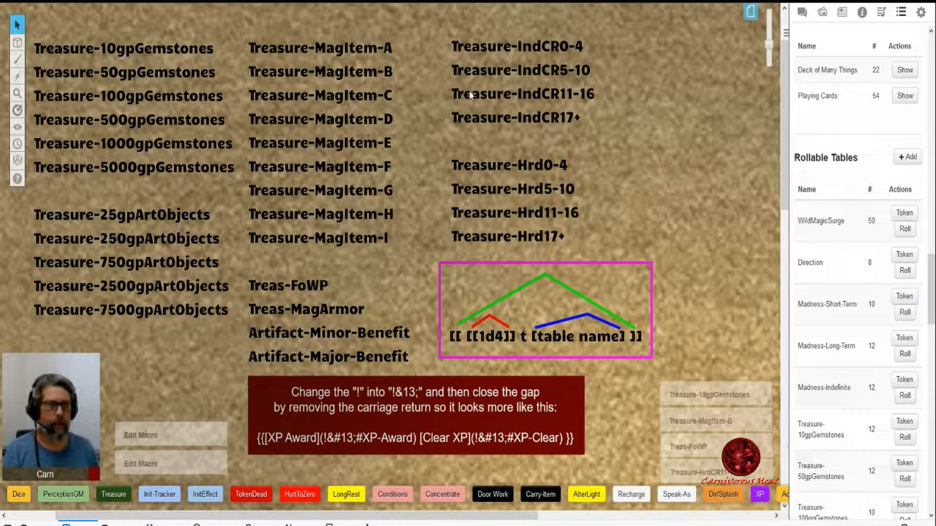
scroll(847, 260, down, 3)
scroll(844, 254, down, 1)
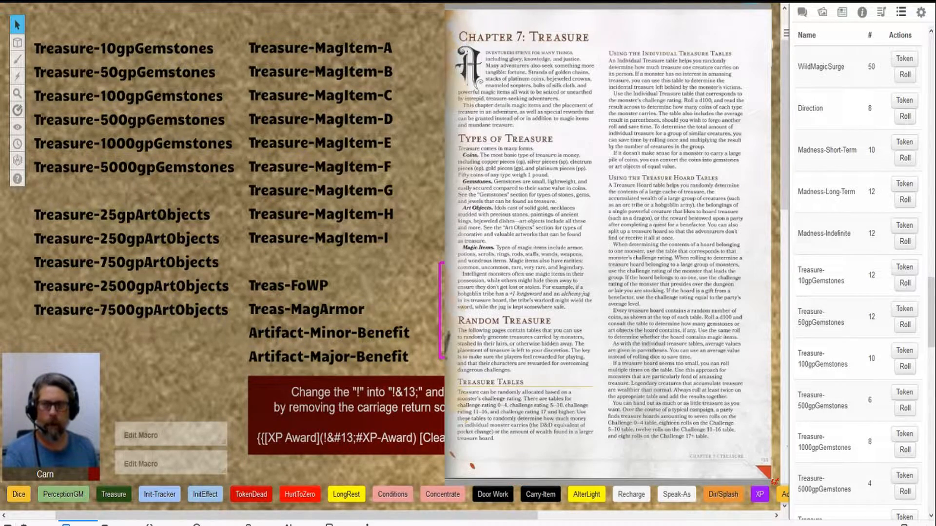
Step: Compare the Azurite and Blue quartz items of the Treasure-10gpGemstones table with the rulebook's 10 GP Gemstones list, and close the table
scroll(692, 207, down, 2)
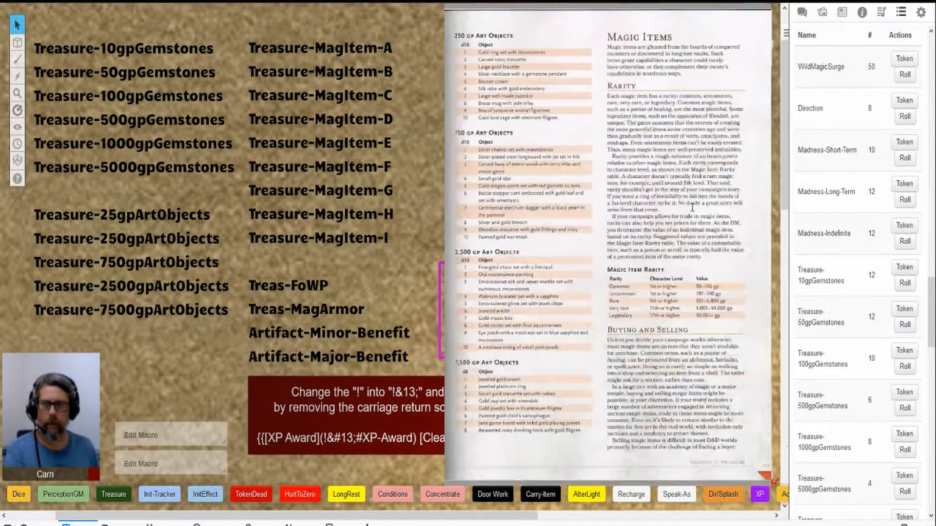
scroll(692, 207, up, 1)
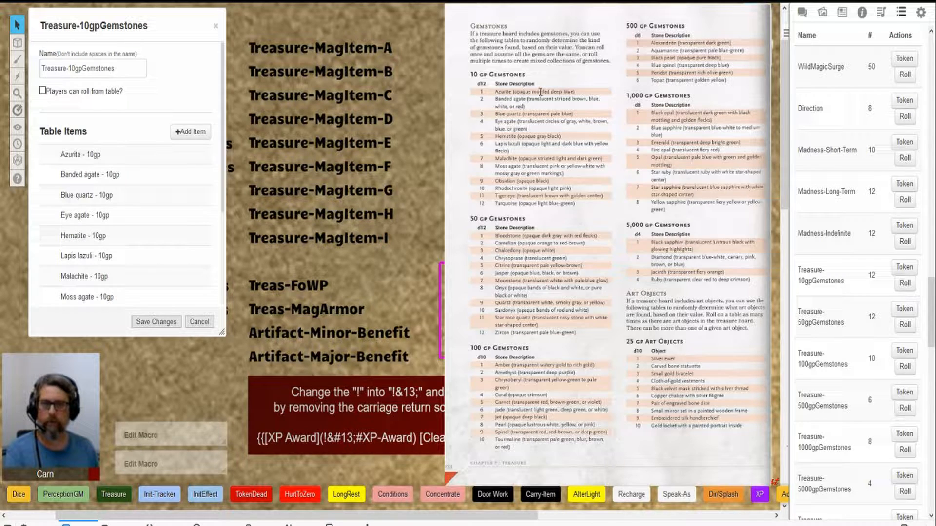
click(73, 156)
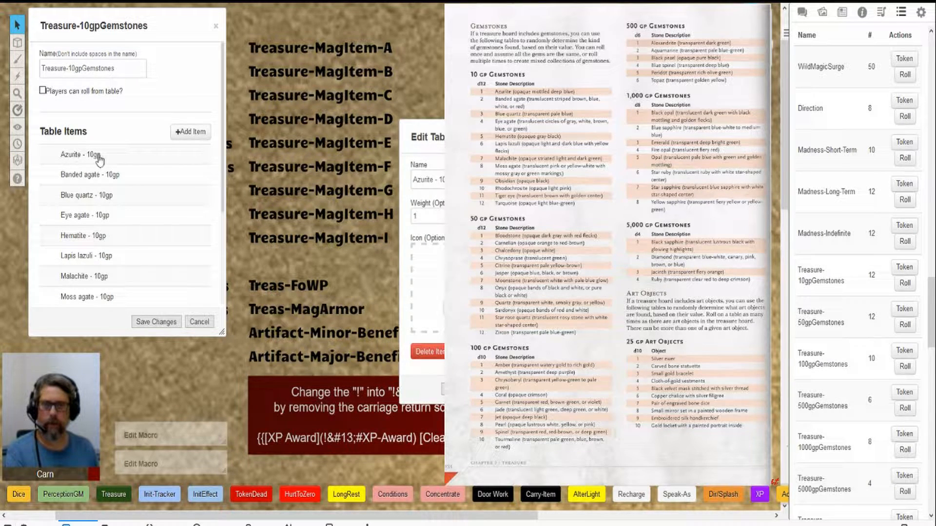
key(Escape)
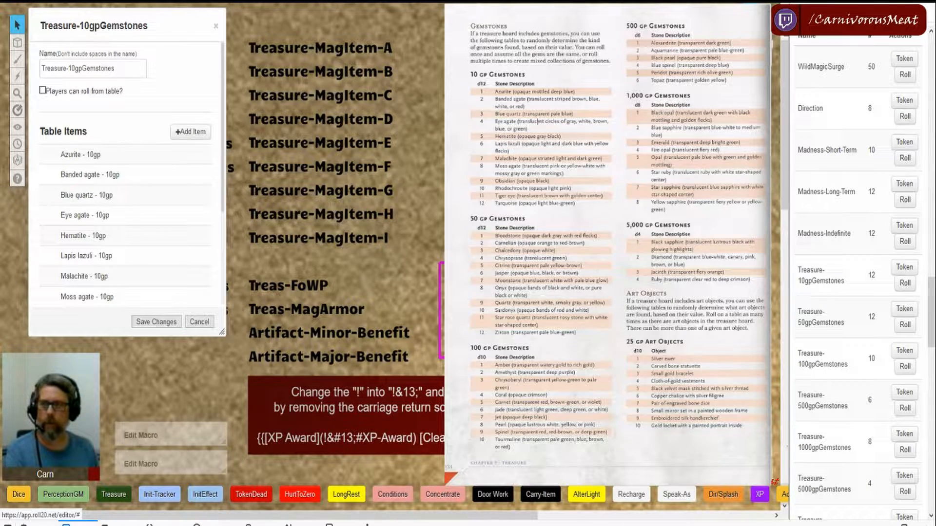
drag(495, 113, 522, 114)
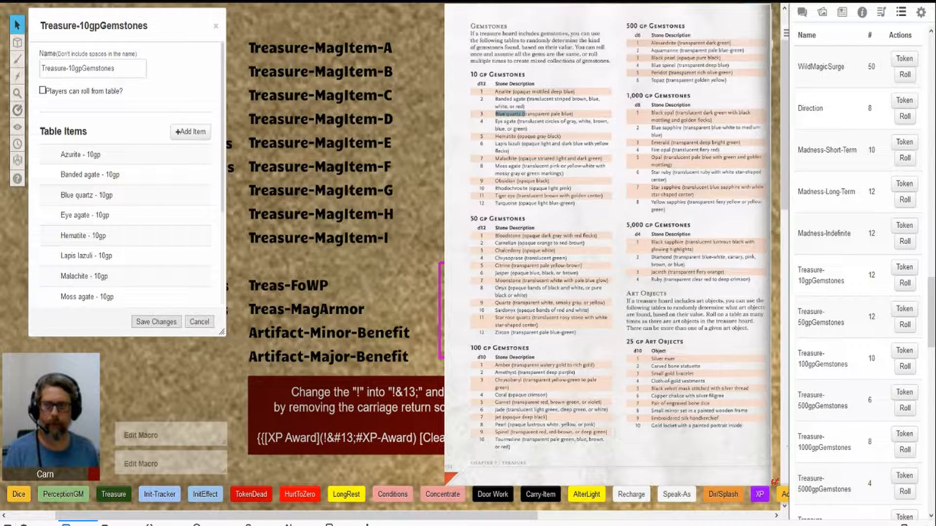
key(Escape)
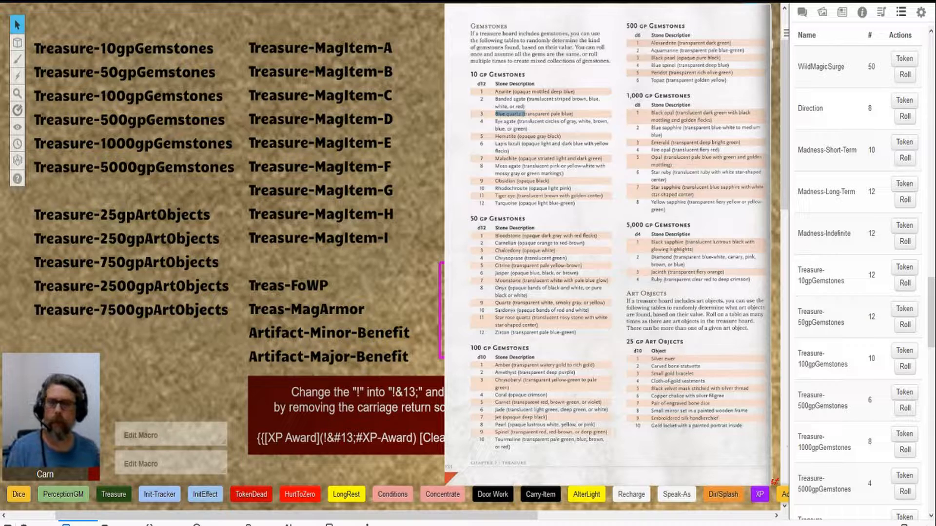
Step: Return to the chat and run the Treasure macro to post its Treasure and Rewards menu to the GM
click(582, 48)
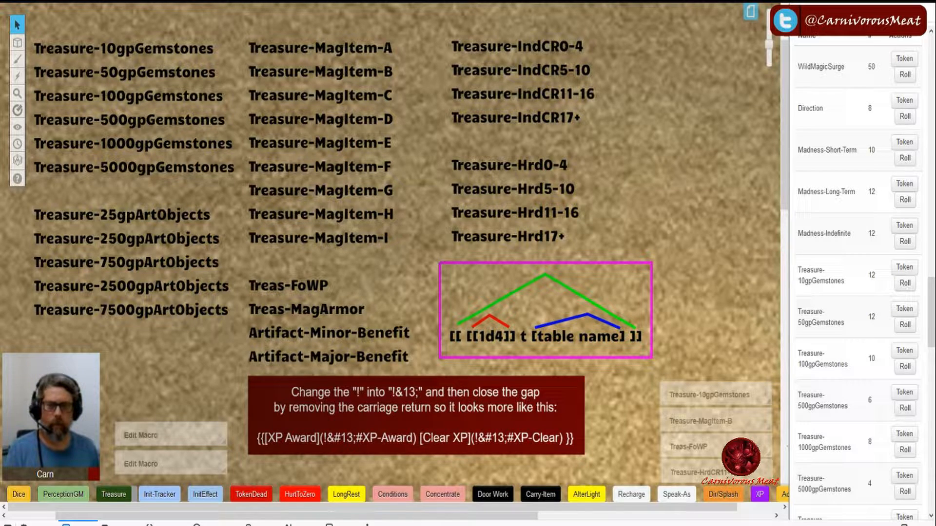
click(800, 20)
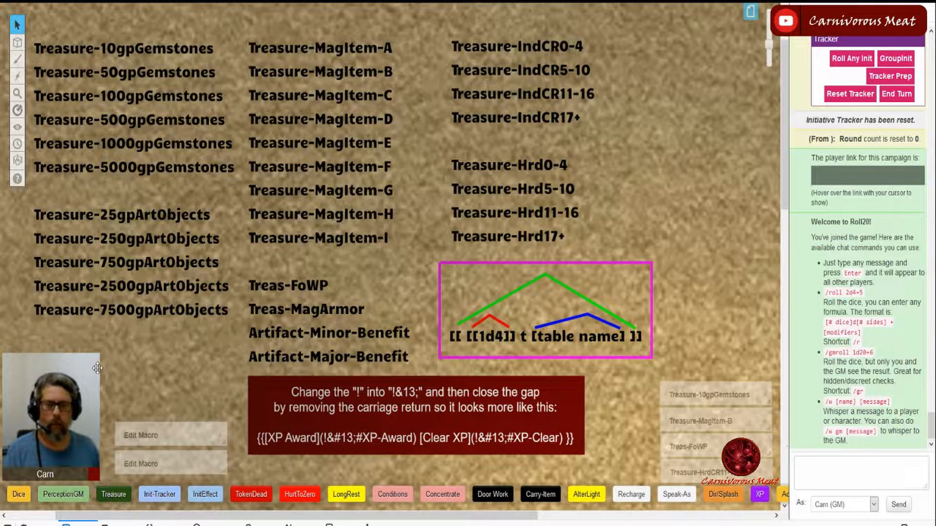
click(111, 497)
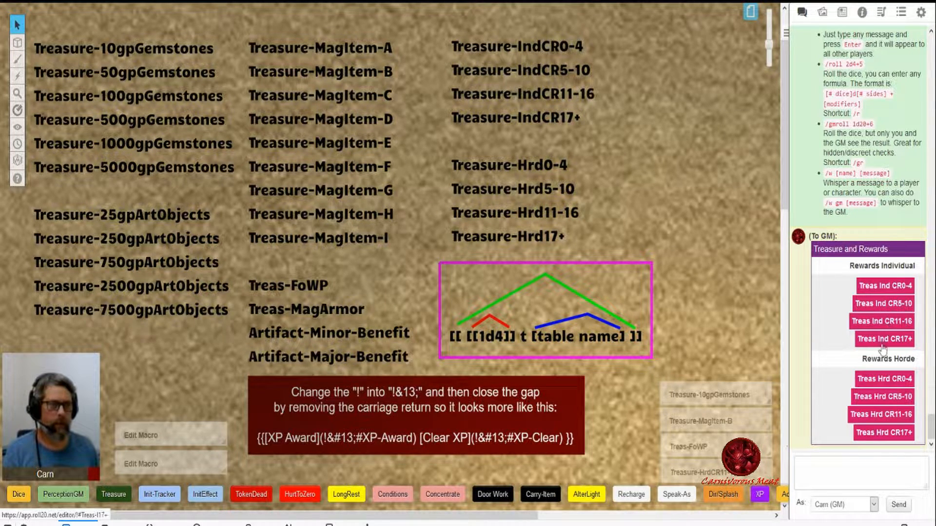
Step: Bring up the Treasure macro's editor, locate the macro in the collections list, and dismiss the password manager prompt
click(139, 441)
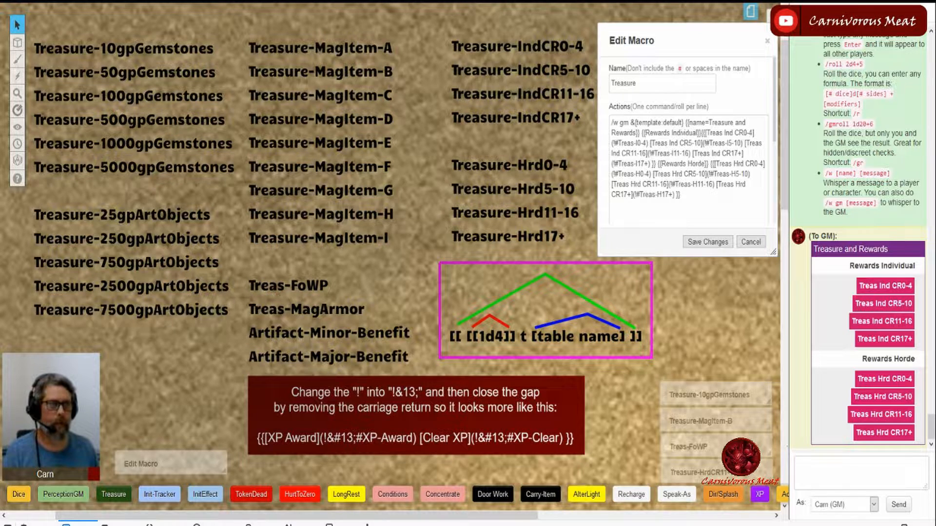
click(867, 10)
scroll(855, 260, up, 6)
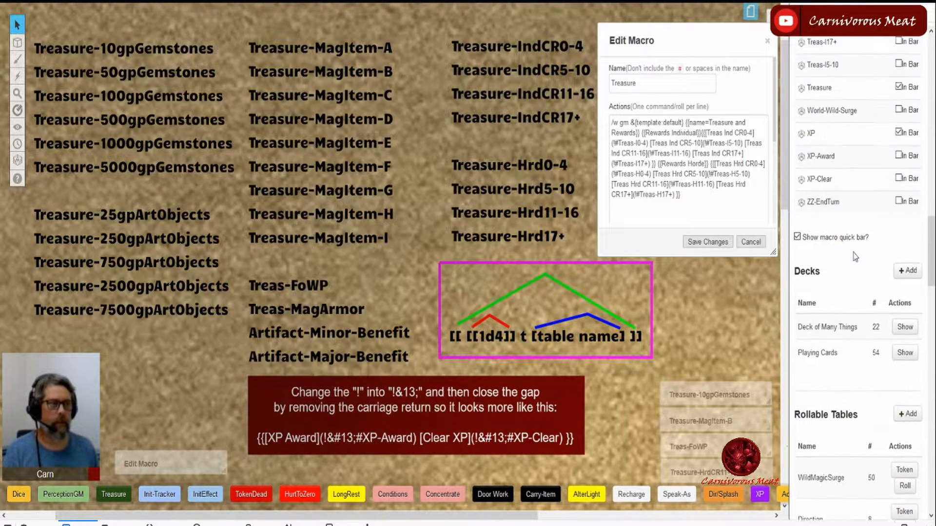
scroll(855, 257, up, 3)
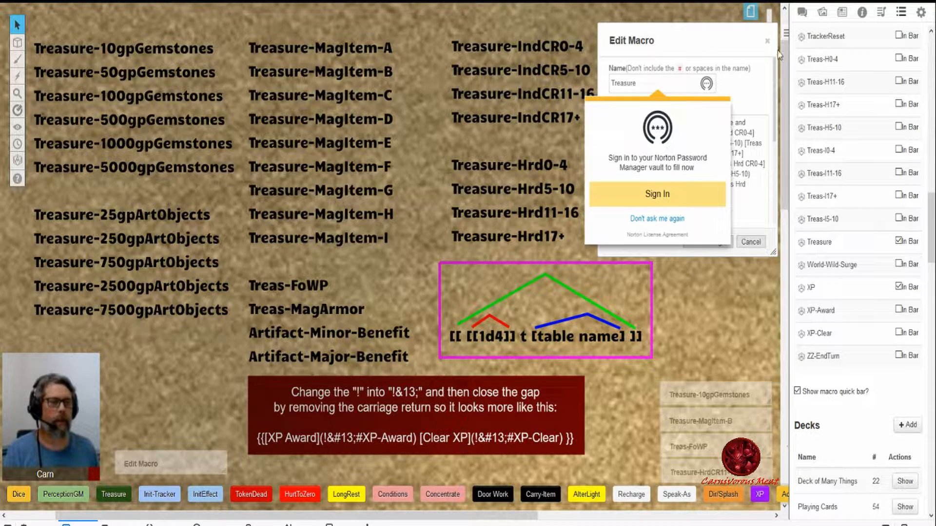
click(764, 87)
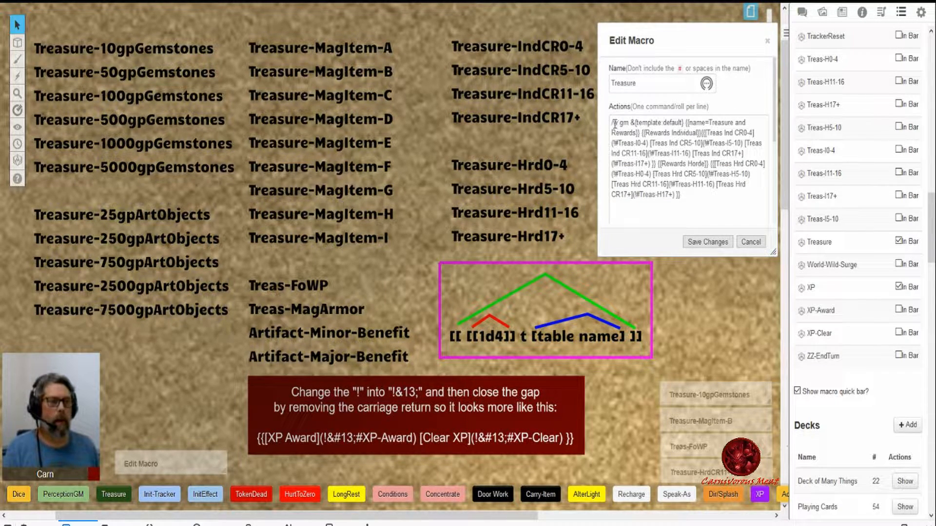
Step: Match the name text in the Treasure macro's default template to the Treasure and Rewards heading in chat
mouse_move(639, 123)
mouse_down()
mouse_move(727, 124)
mouse_move(633, 133)
mouse_up()
click(801, 13)
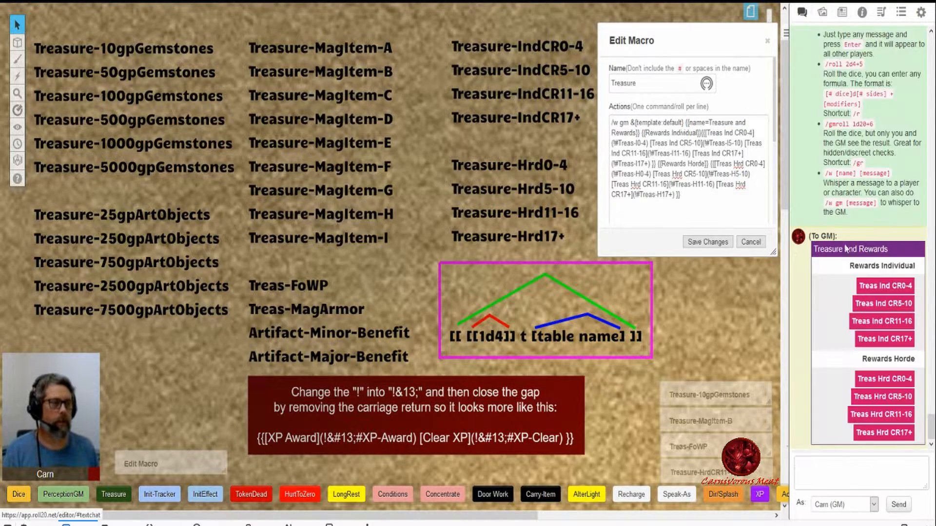
drag(869, 248, 828, 248)
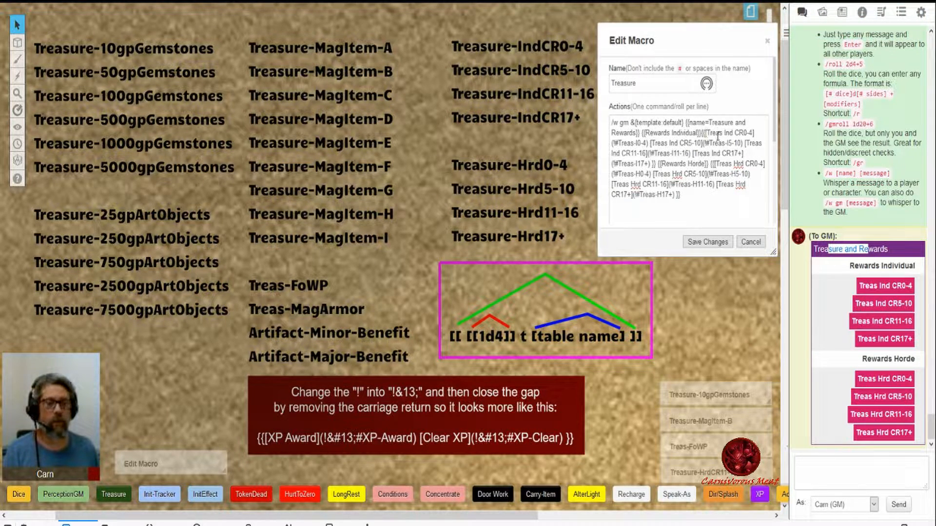
Step: Examine the "Treas Ind CR0-4" label and the "!#" call that follows it in the Treasure macro, and collapse the editor
drag(708, 132, 752, 132)
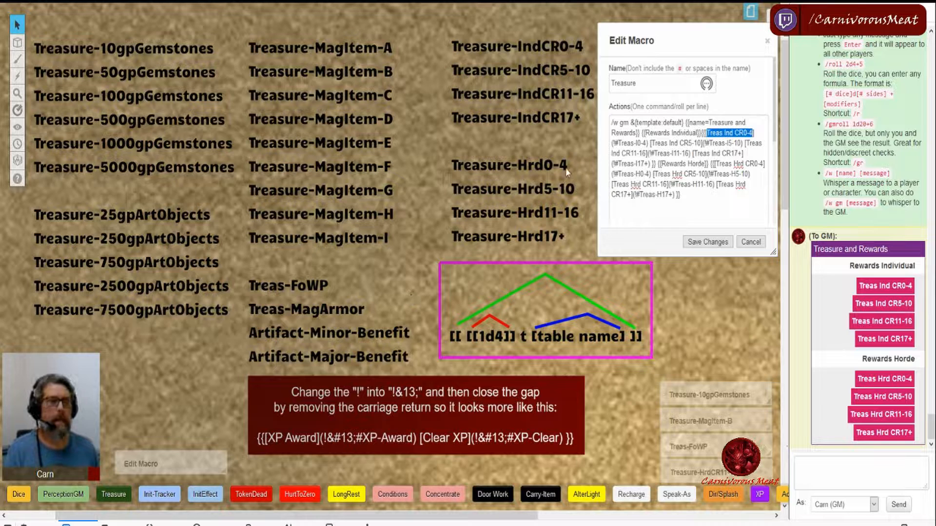
click(614, 143)
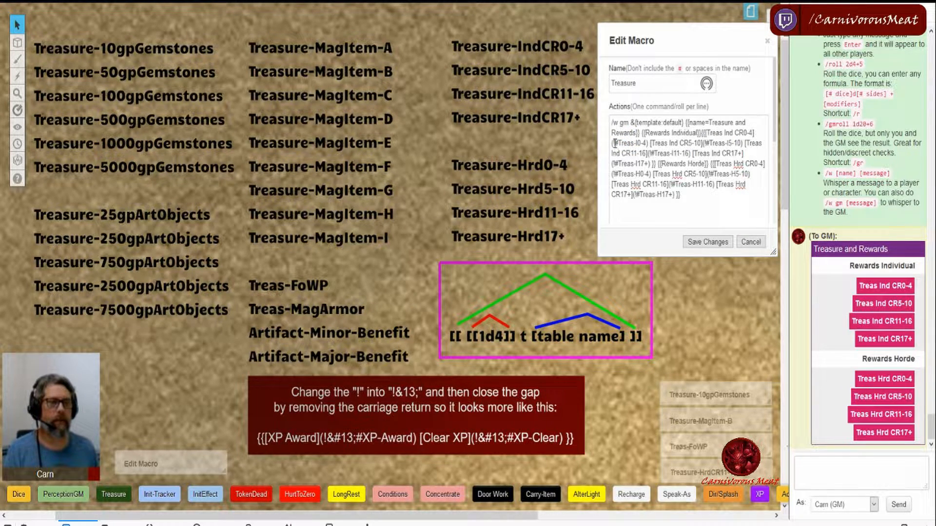
drag(614, 143, 620, 142)
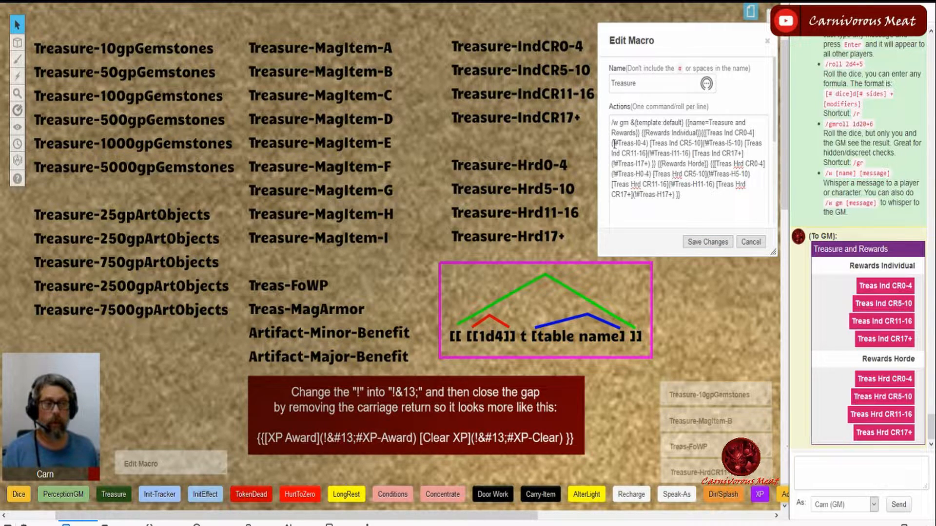
drag(612, 143, 620, 143)
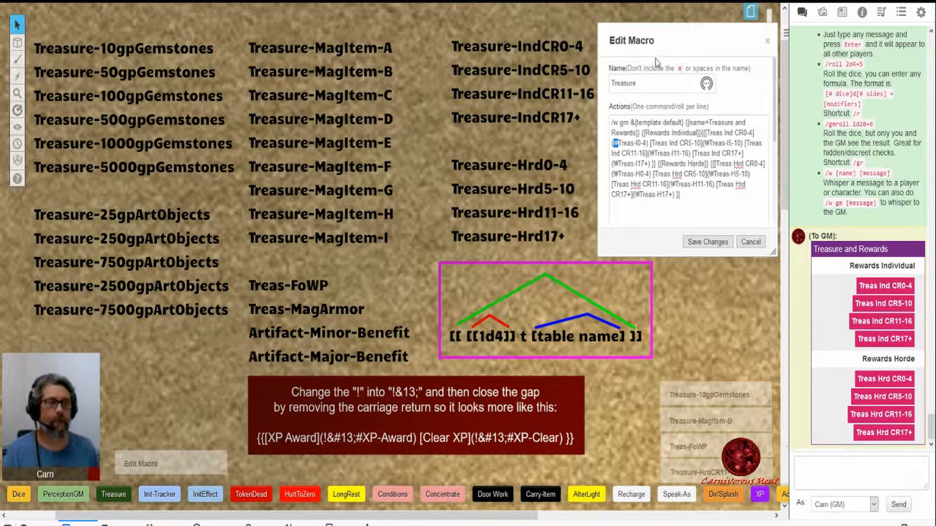
double_click(651, 41)
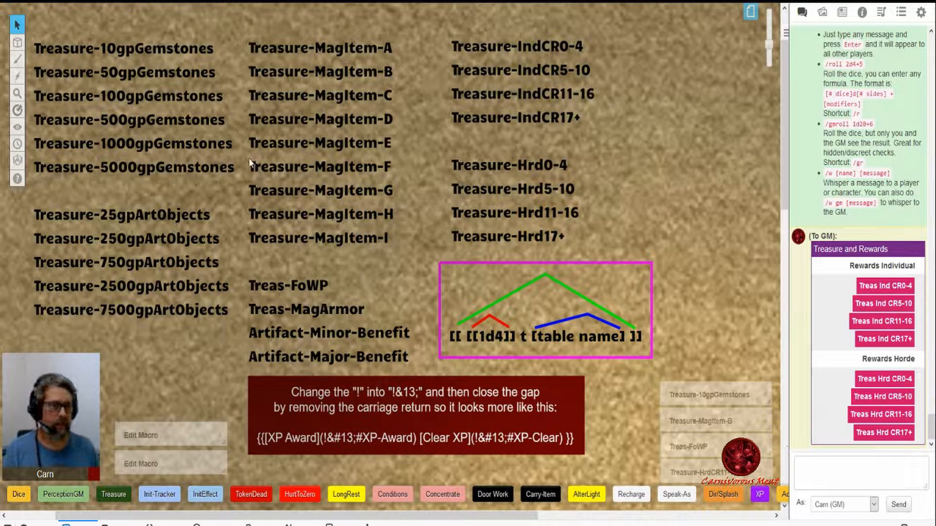
Step: Open the Azurite item in the Treasure-10gpGemstones table, compare its name with the rulebook entry, and close the item
double_click(701, 394)
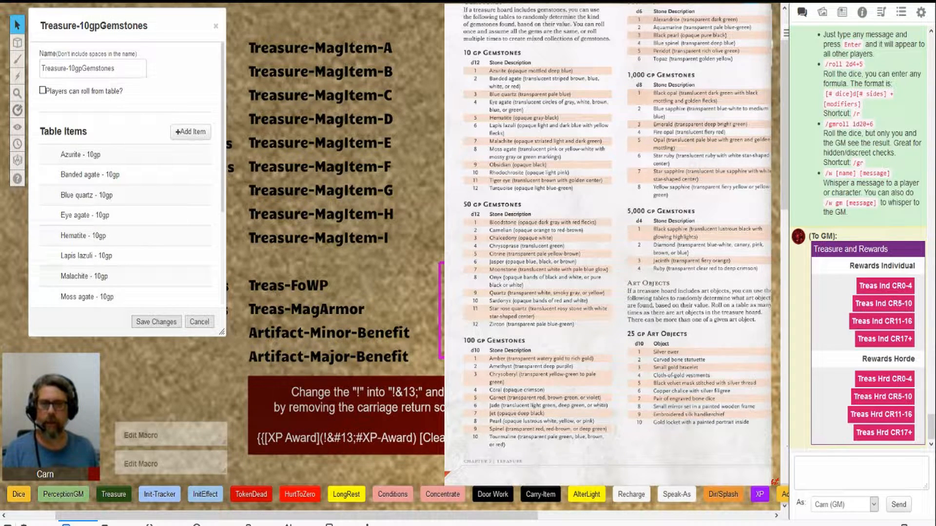
click(81, 155)
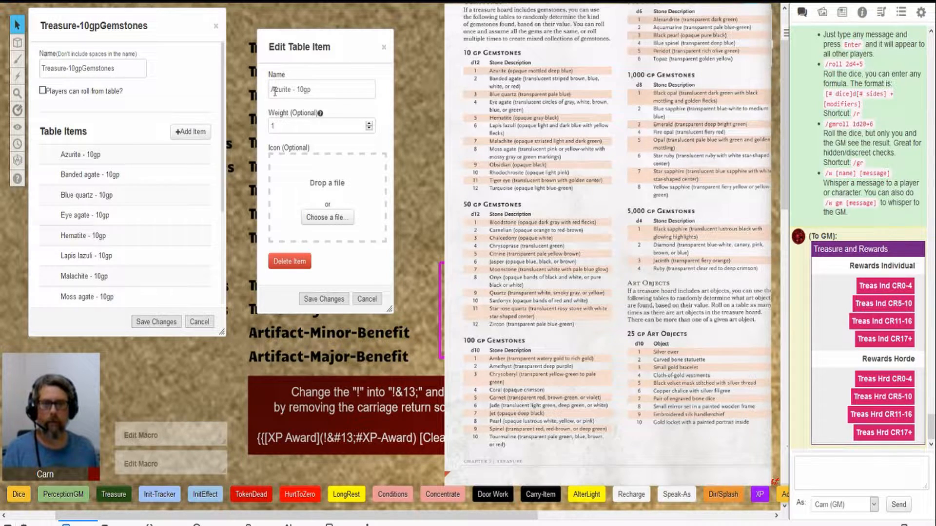
drag(273, 91, 328, 90)
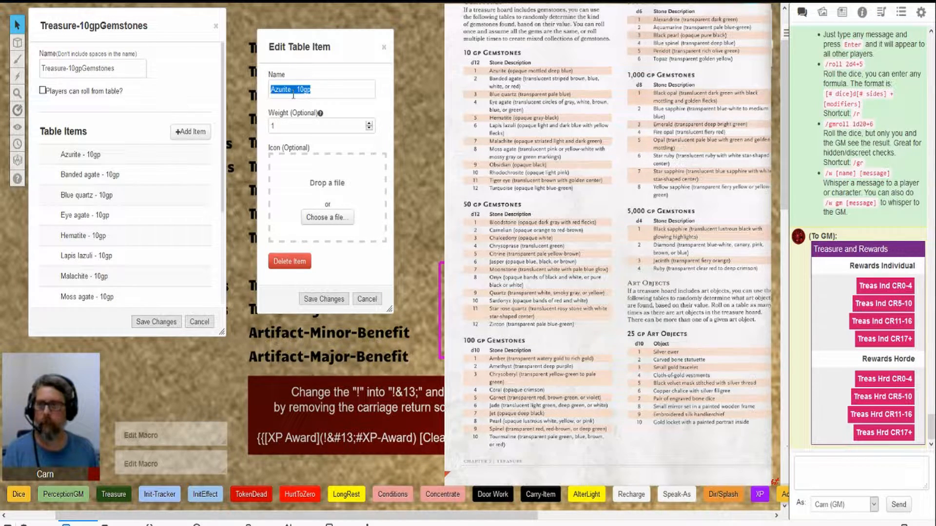
click(474, 73)
drag(475, 72, 465, 69)
click(518, 113)
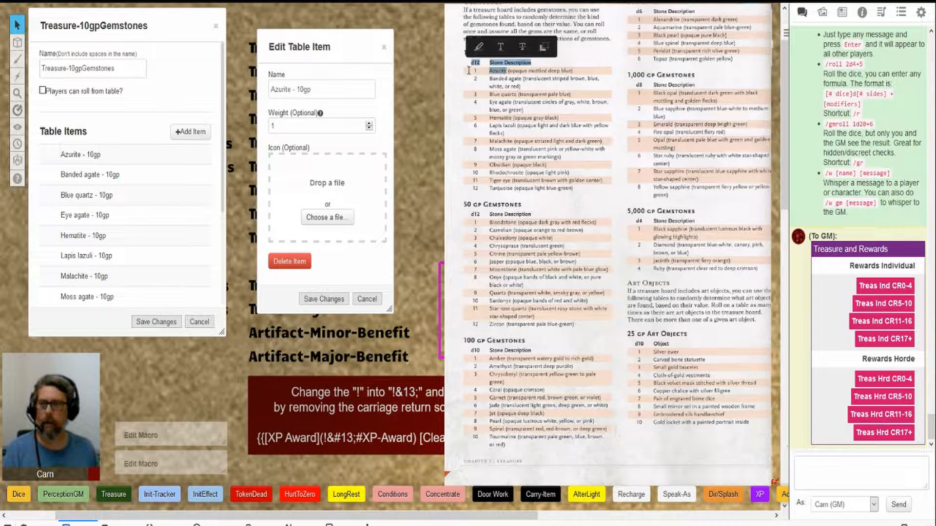
click(465, 69)
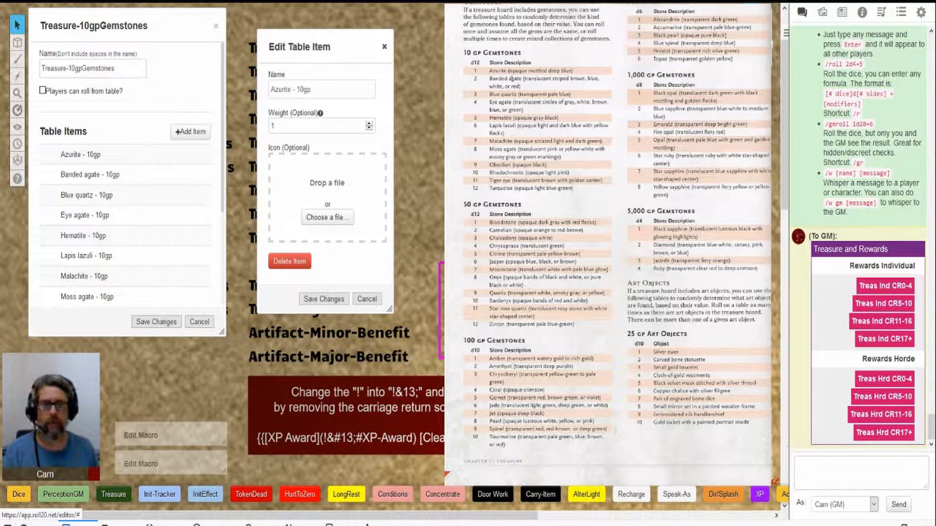
key(Escape)
Step: Review the Treasure-10gpGemstones items against the rulebook's full 10 GP Gemstones list, and collapse the table
click(69, 154)
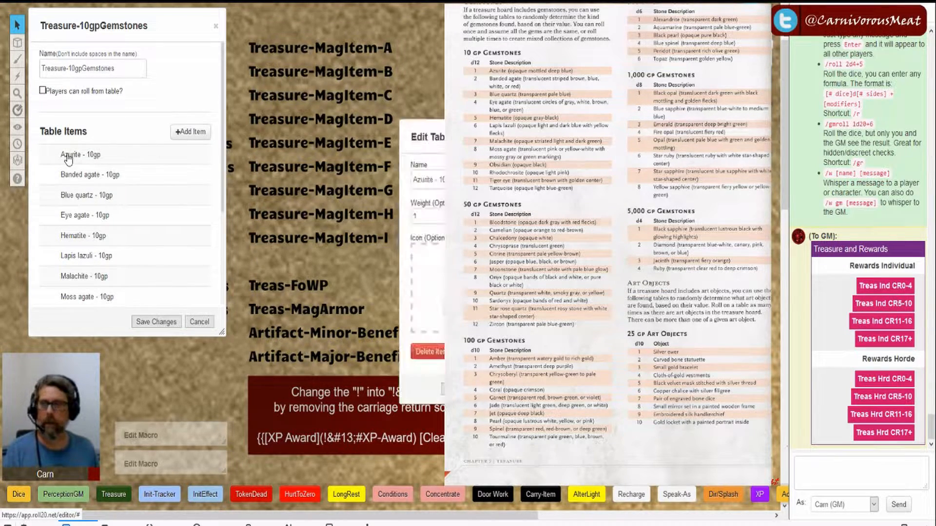
key(Escape)
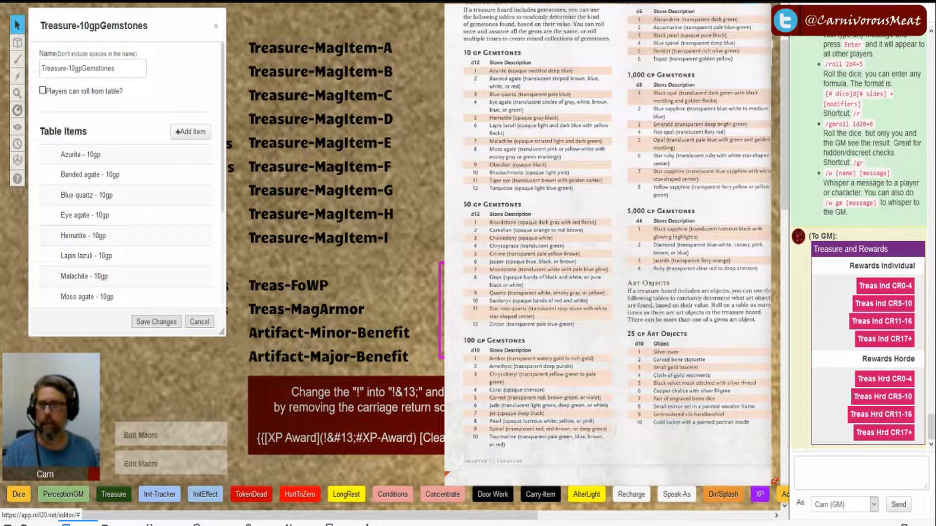
drag(490, 70, 562, 186)
click(550, 148)
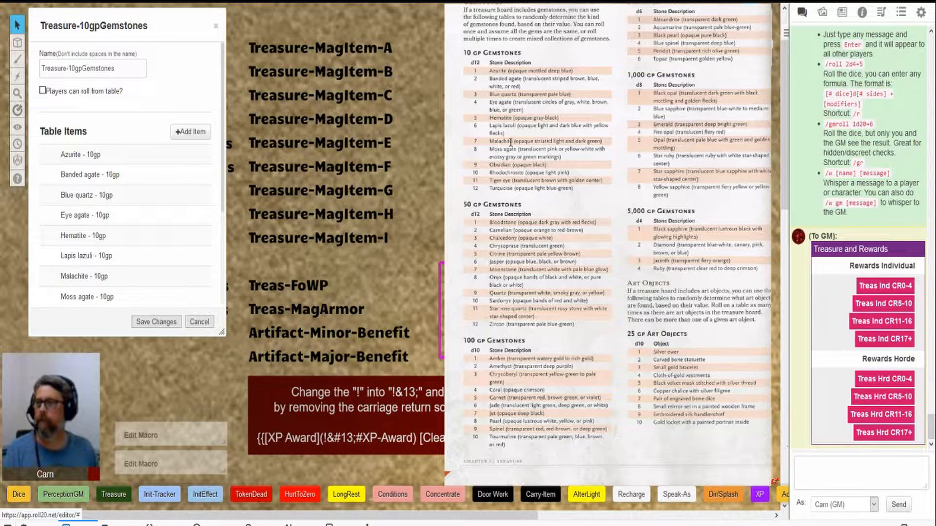
scroll(548, 141, up, 3)
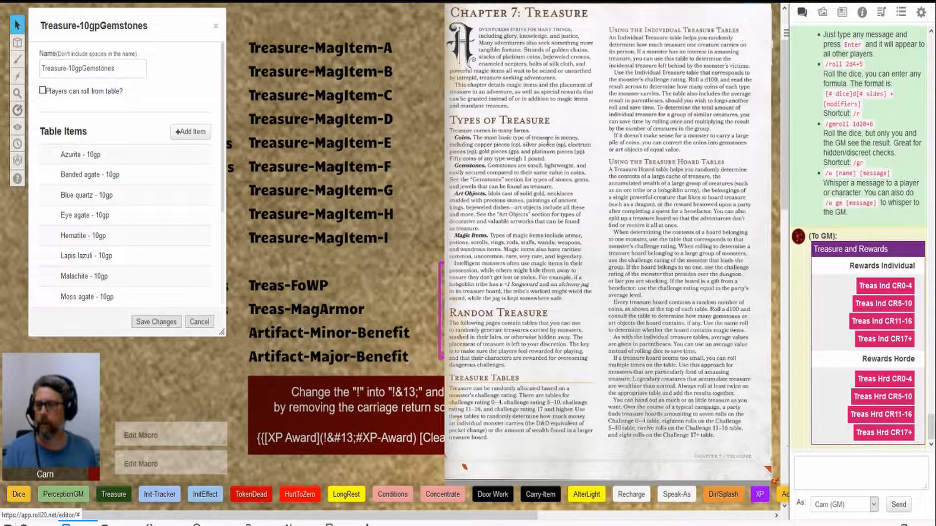
scroll(548, 140, down, 3)
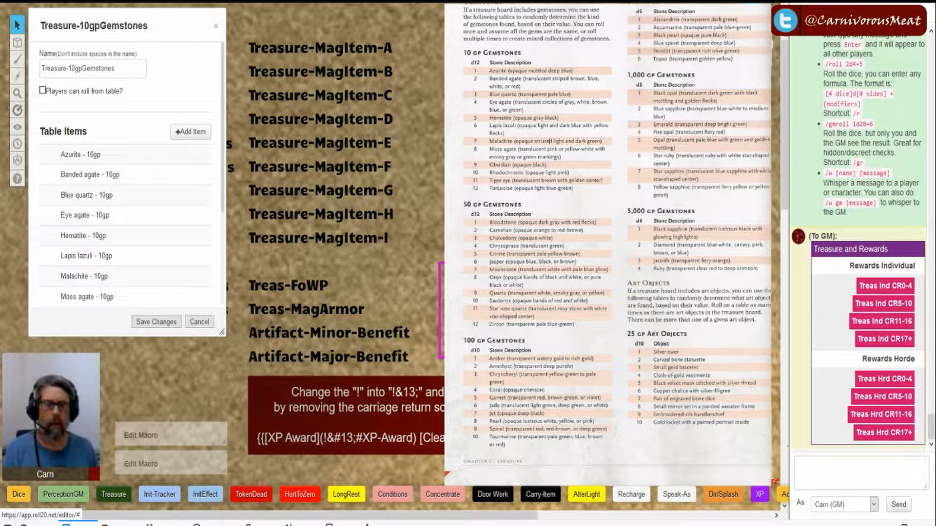
key(Escape)
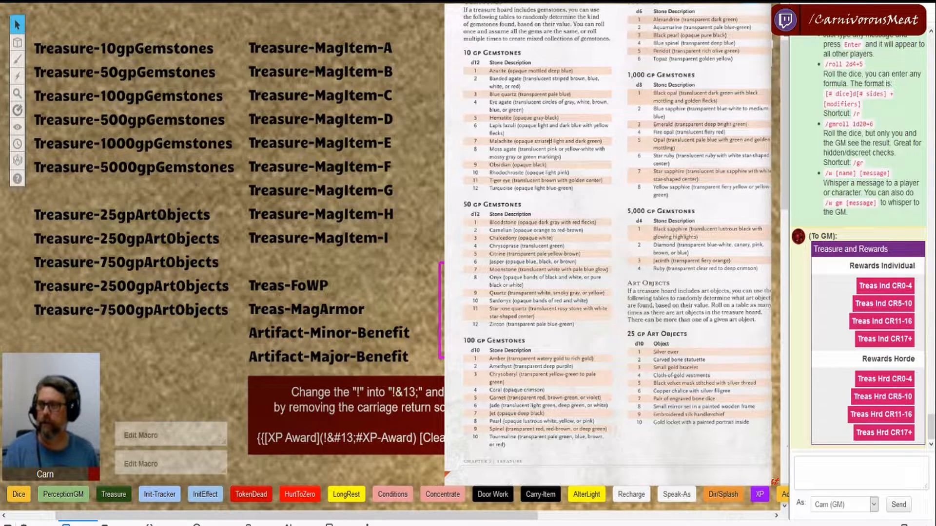
Step: Open the Treasure-50gpGemstones rollable table and place its window clear of the rulebook page
click(897, 22)
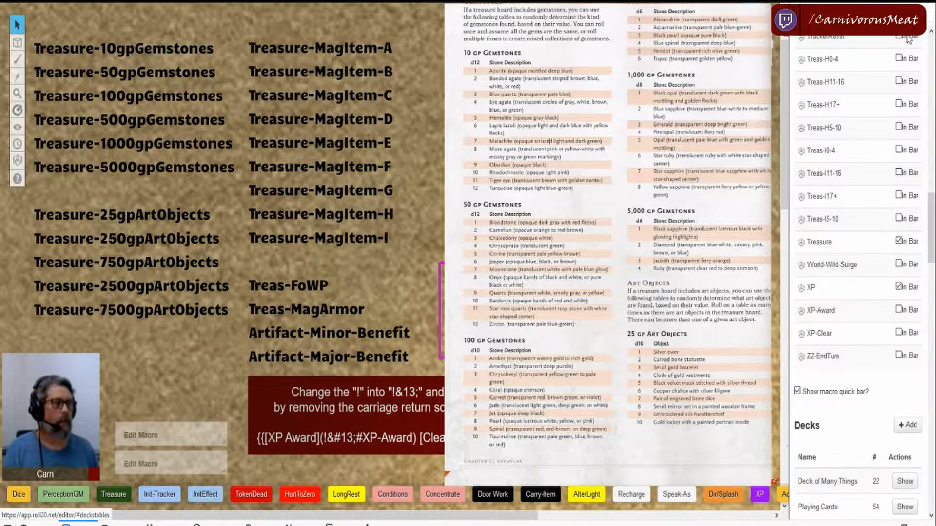
scroll(855, 244, down, 12)
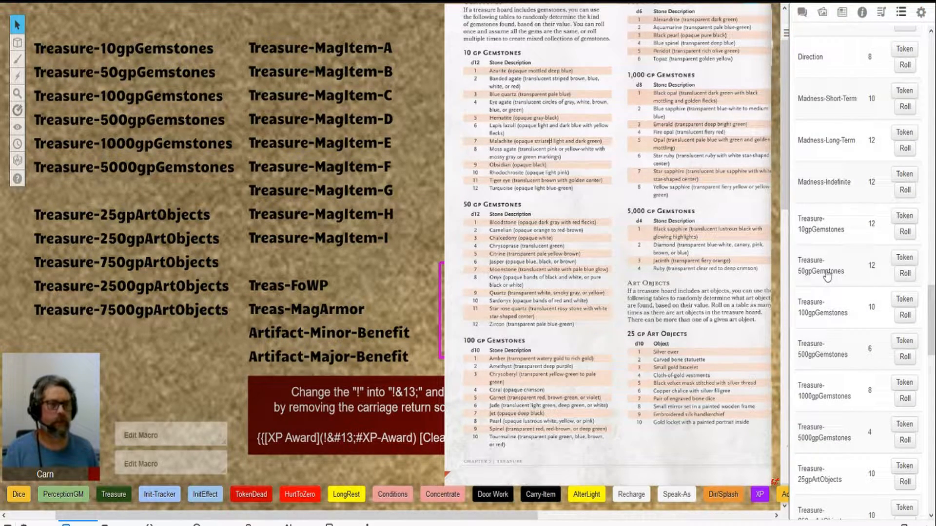
click(827, 276)
drag(423, 39, 99, 30)
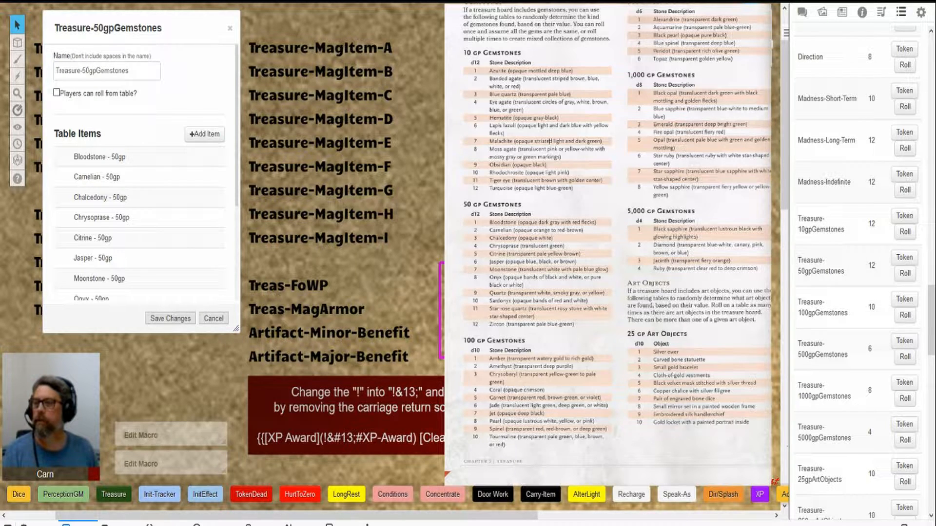
Step: Examine the weight of the Bloodstone item in the Treasure-50gpGemstones table, and close the item and the table
click(95, 161)
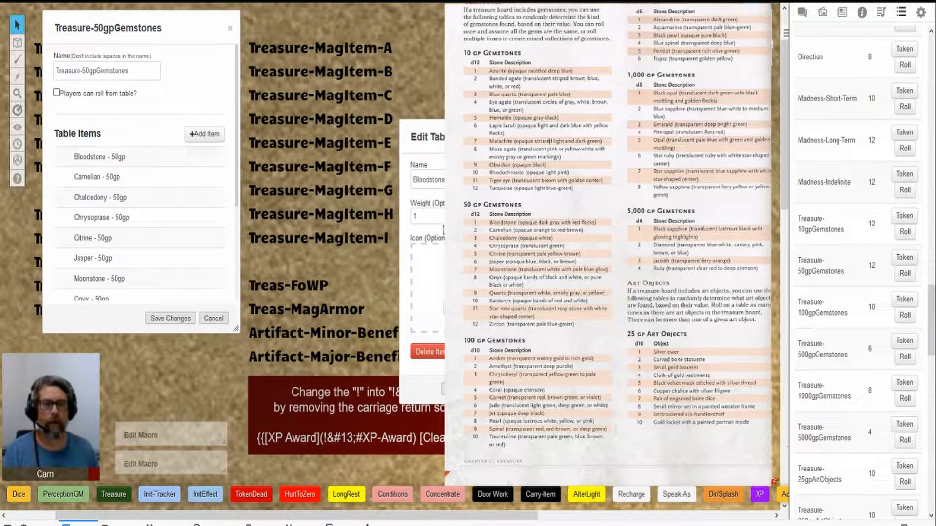
double_click(414, 217)
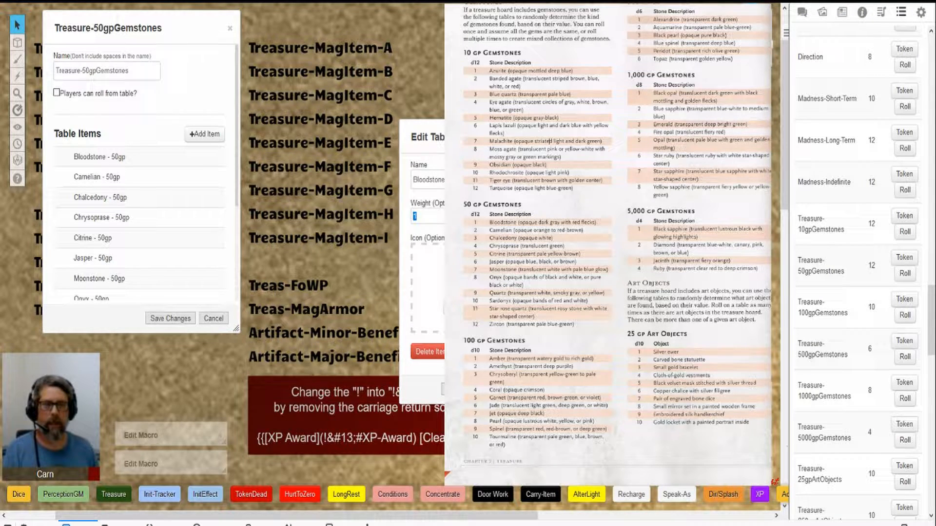
key(Return)
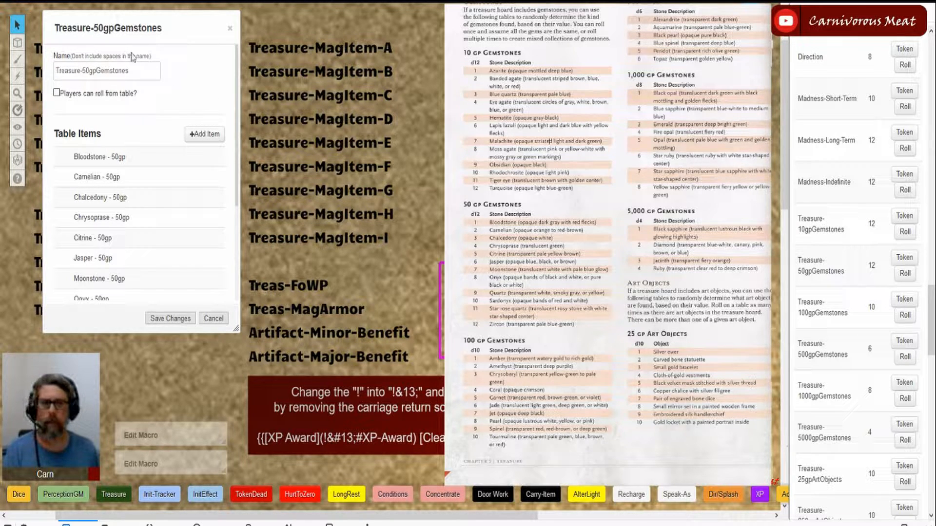
click(230, 29)
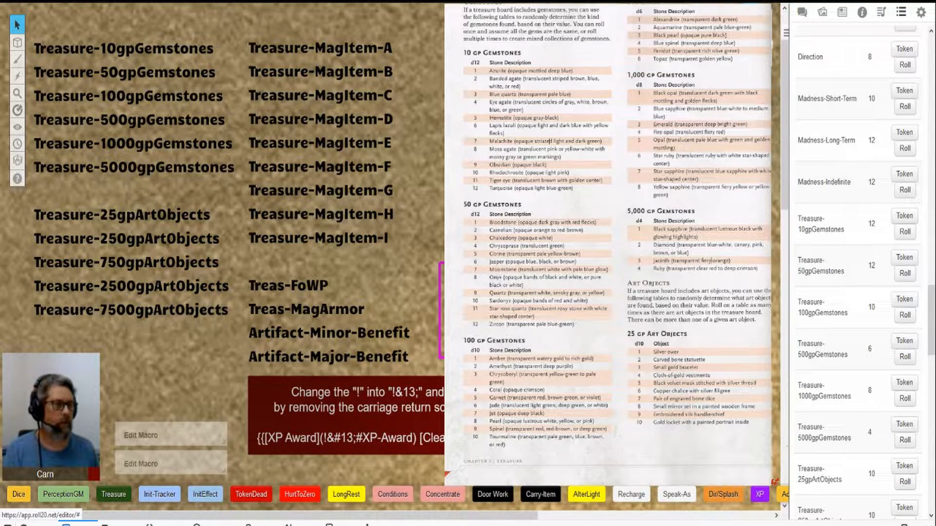
Step: Check the Treasure-5000gpGemstones table, and open the Treasure-25gpArtObjects table beside the rulebook page
click(836, 427)
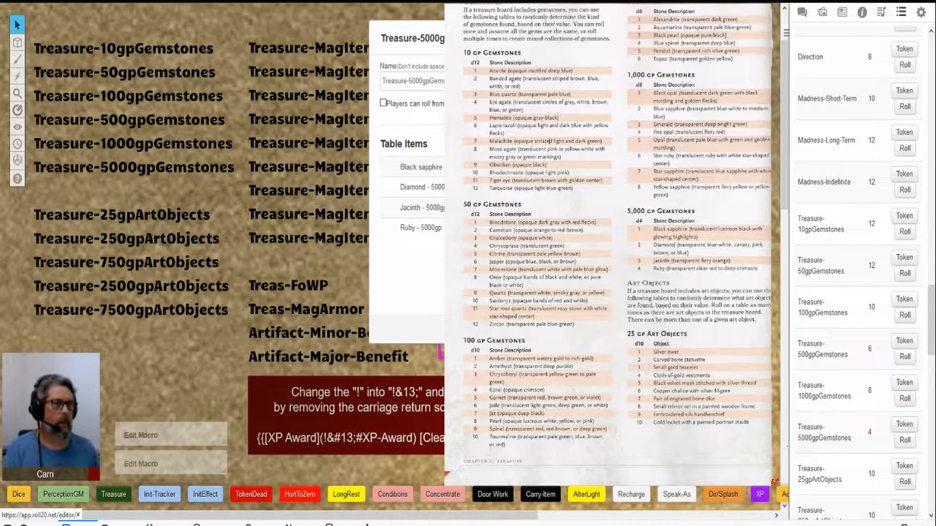
scroll(838, 380, down, 3)
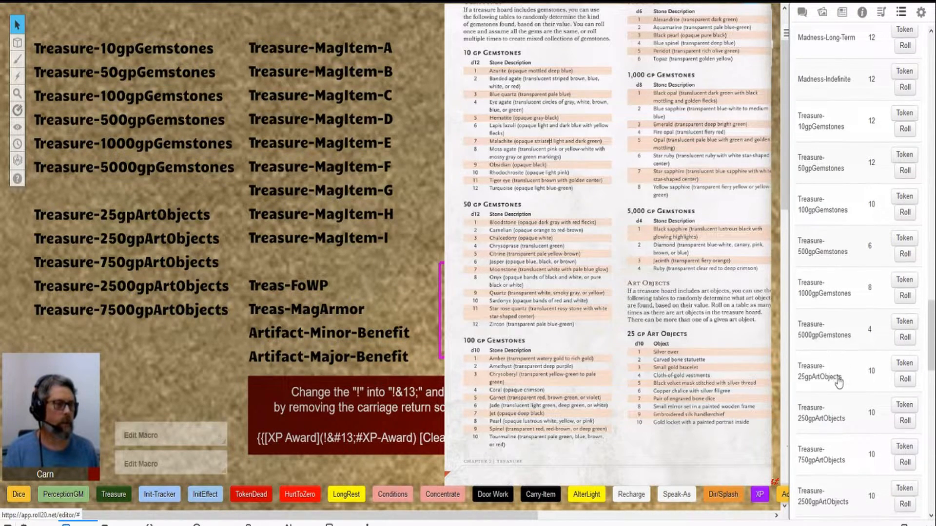
click(836, 380)
drag(560, 51, 237, 46)
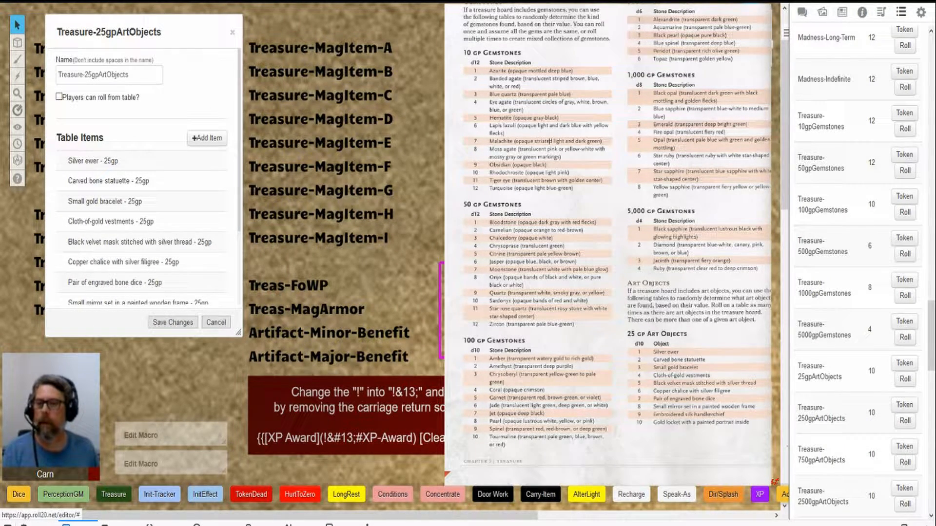
Step: Highlight the rulebook's 25 GP Art Objects list and compare it with the Silver ewer item in the Treasure-25gpArtObjects table
scroll(677, 366, down, 10)
scroll(673, 352, up, 10)
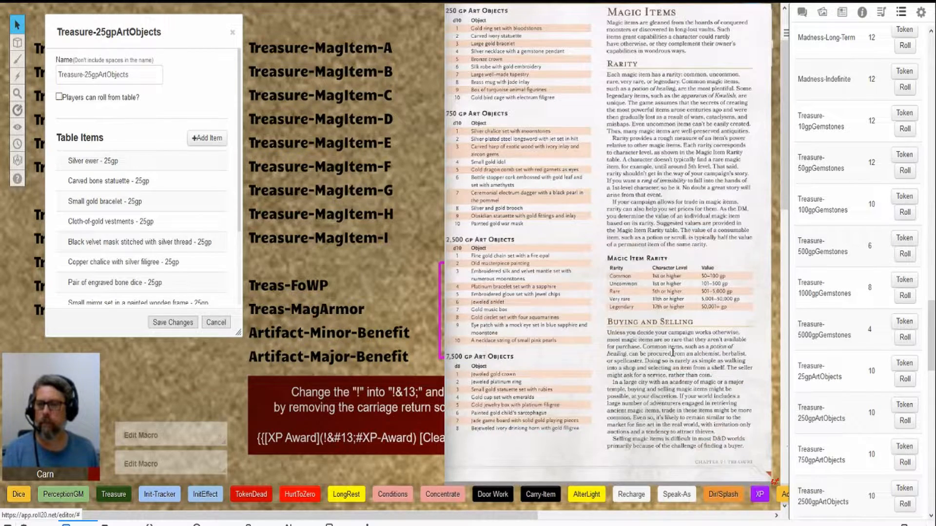
mouse_move(654, 351)
mouse_down()
mouse_move(721, 397)
mouse_move(736, 425)
mouse_up()
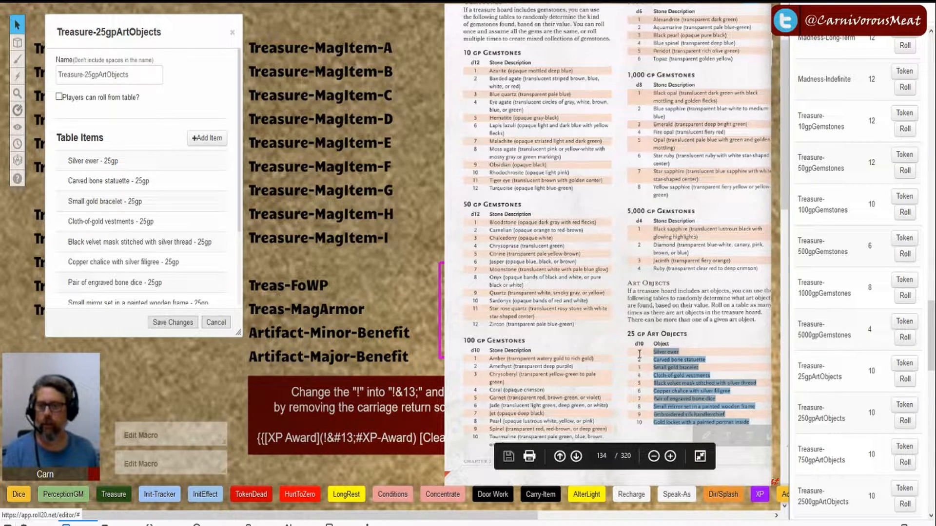
click(93, 166)
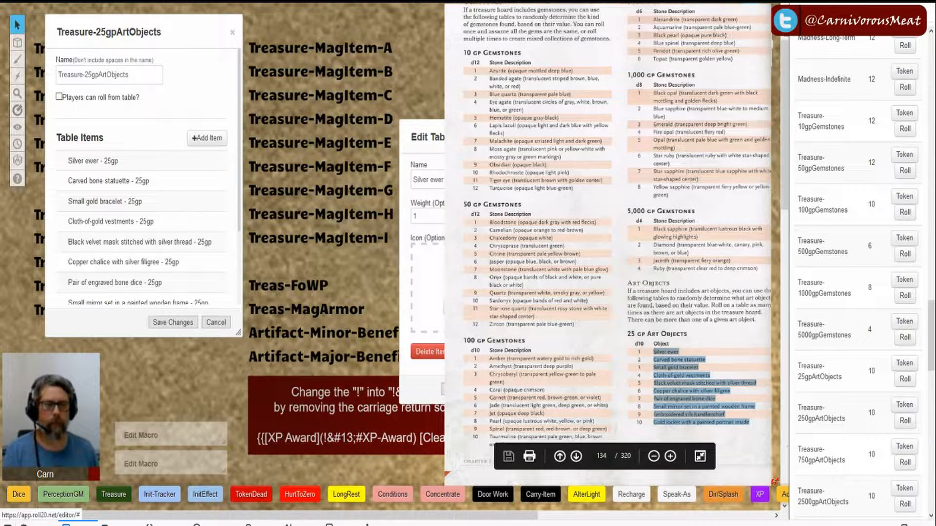
key(Escape)
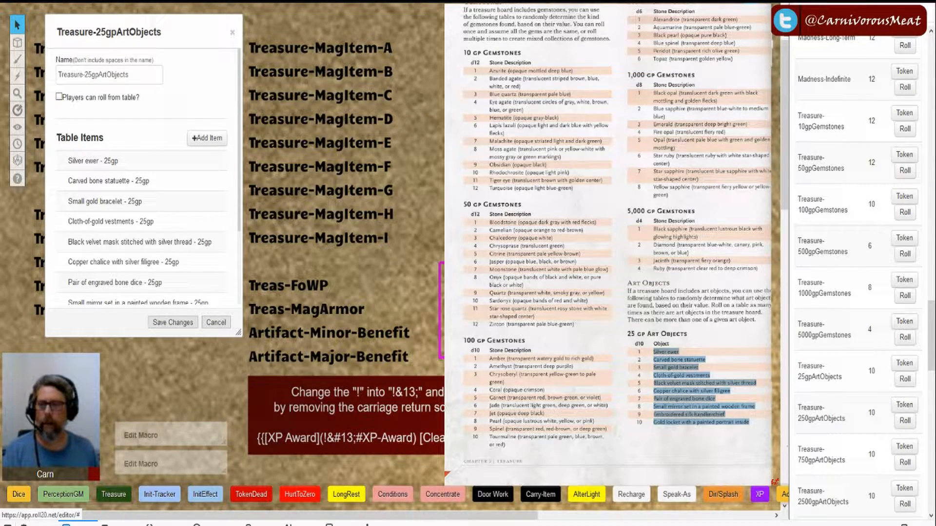
Step: Clear the rulebook highlight and review the 250 GP to 7,500 GP art object lists
click(695, 246)
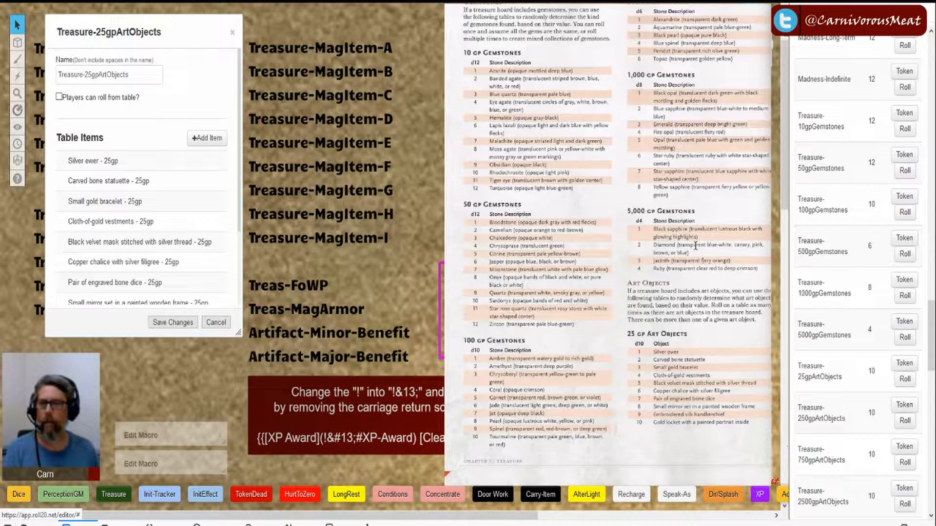
scroll(696, 246, down, 10)
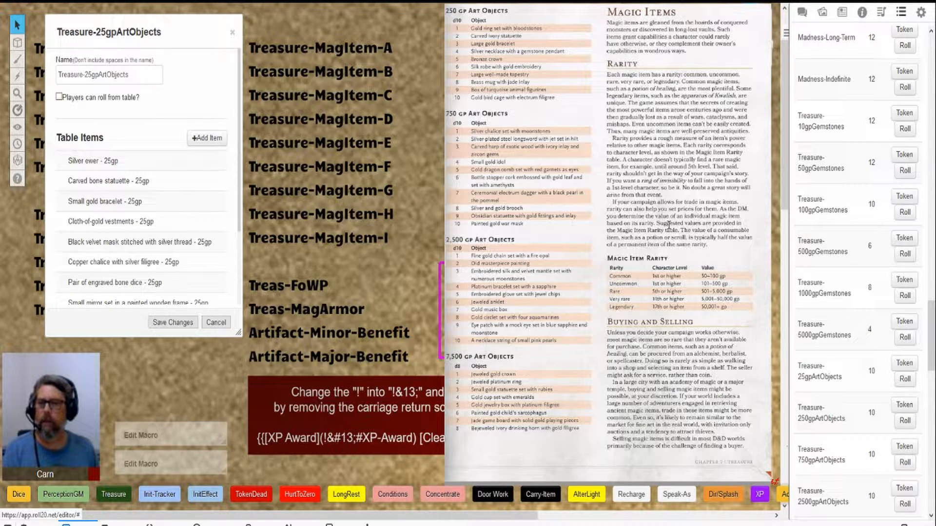
scroll(668, 225, down, 10)
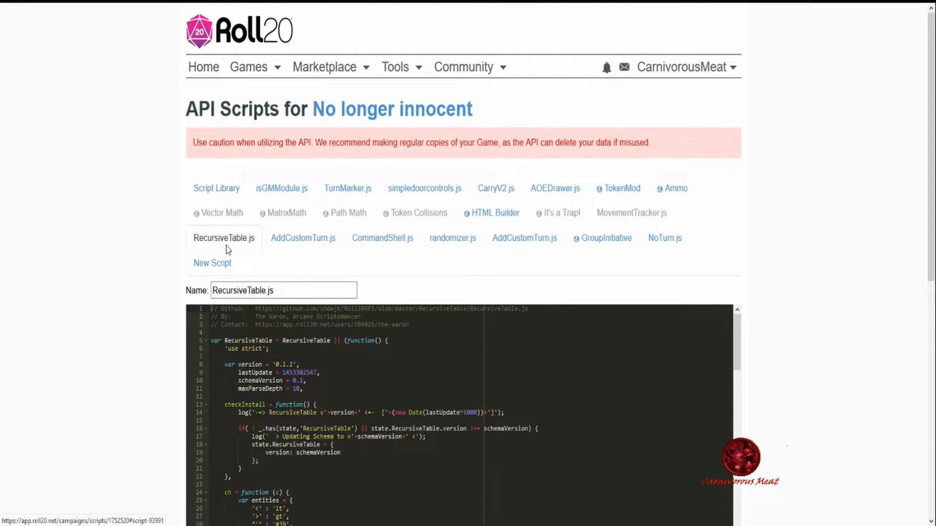
Step: Examine the name of the RecursiveTable.js script on the game's API Scripts page
drag(280, 292, 210, 291)
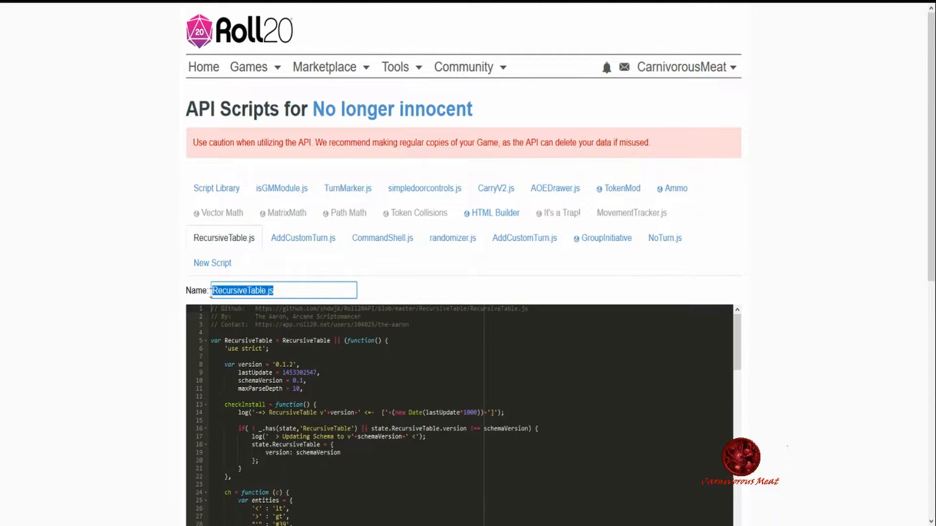
click(390, 298)
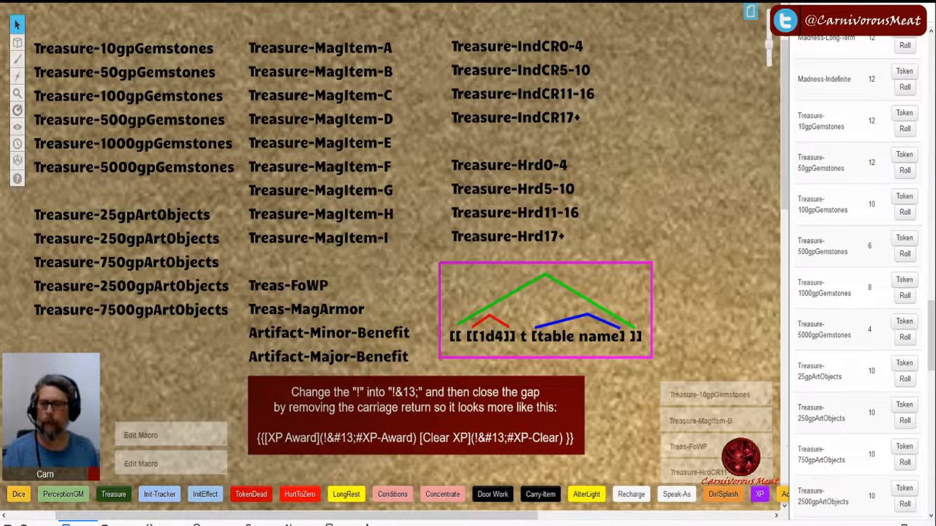
Step: Check the Treasure-1000gpGemstones table, close it, and find the individual treasure tables in the rollable table list
click(844, 287)
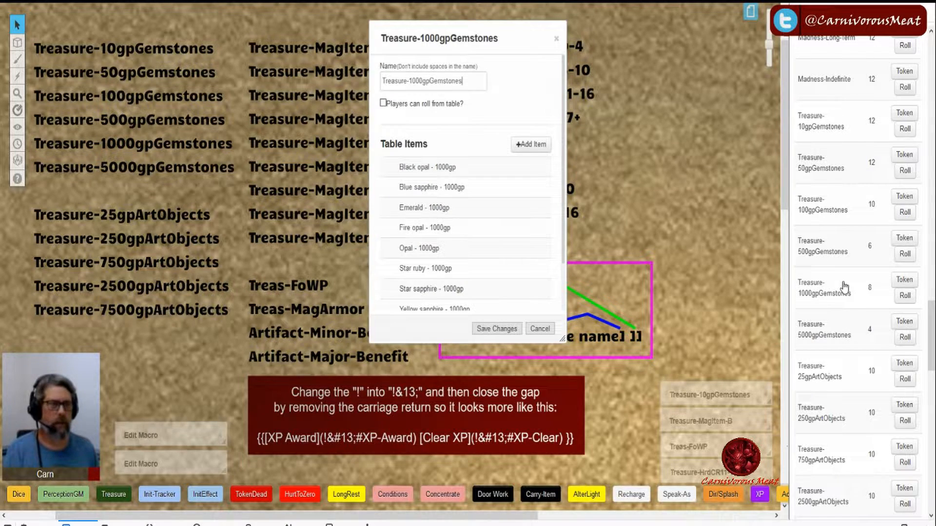
click(556, 39)
scroll(843, 230, down, 5)
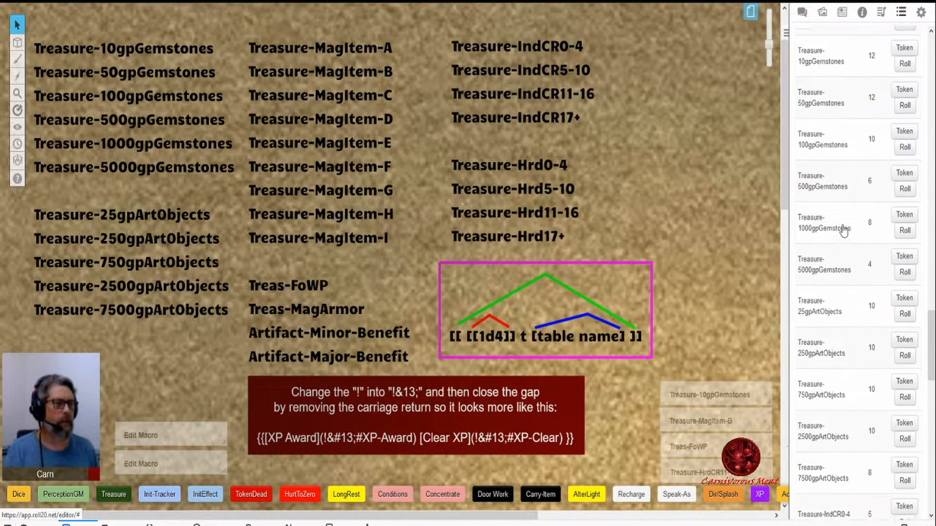
scroll(844, 230, down, 3)
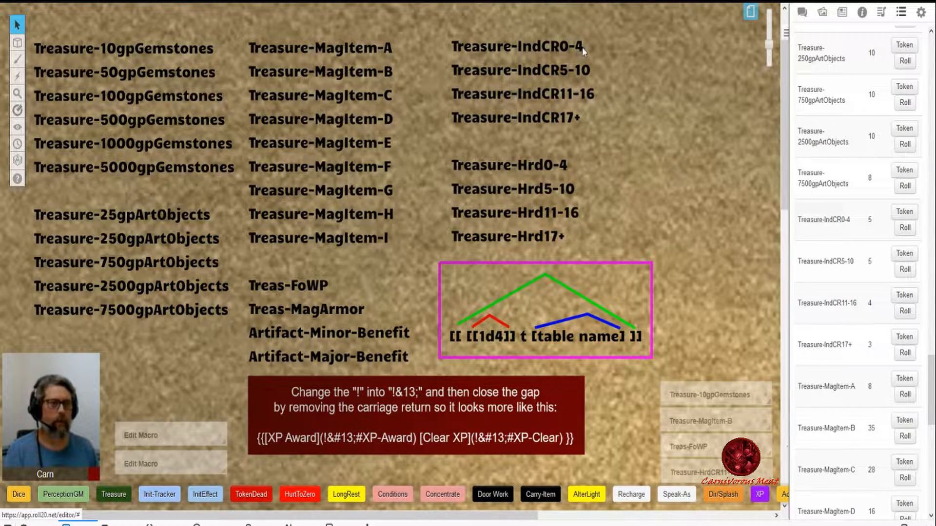
Step: Open the Treasure-IndCR0-4 table and compare its coin items with the rulebook's Individual Treasure: Challenge 0-4 table
click(827, 222)
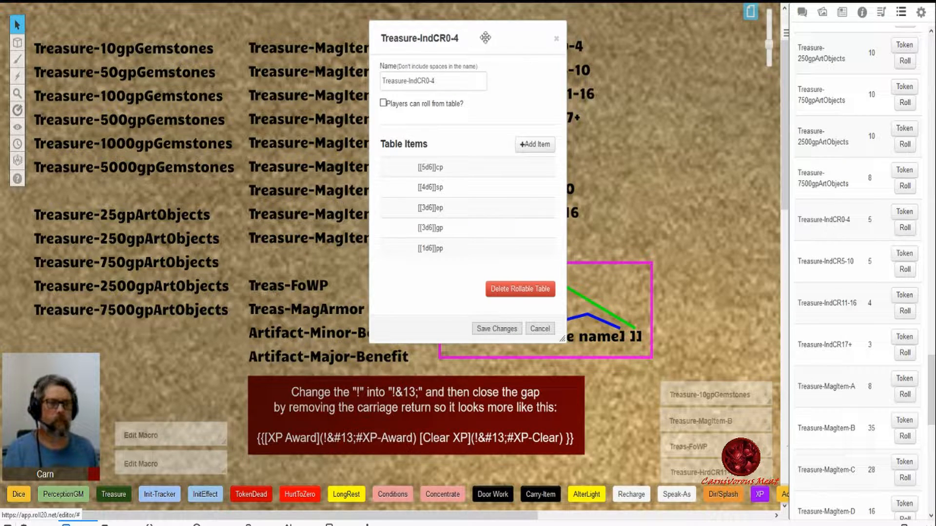
drag(462, 28, 127, 11)
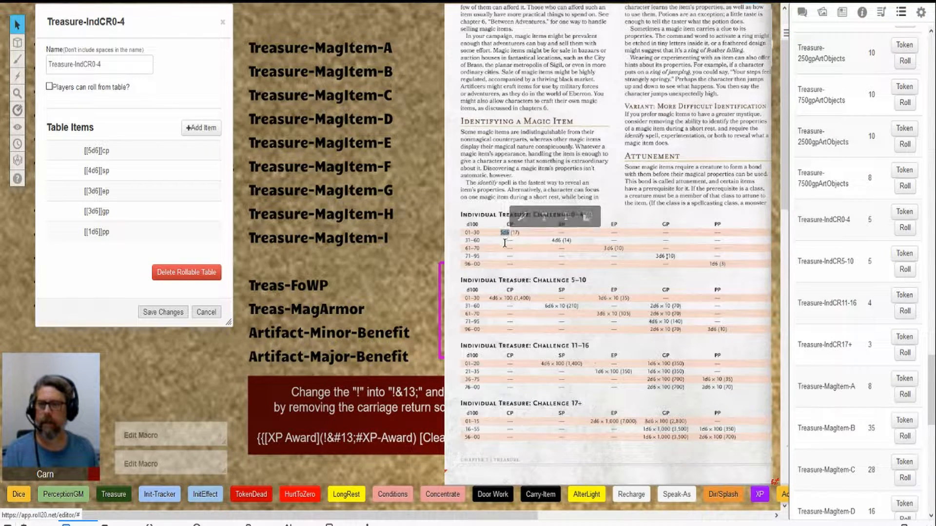
click(577, 198)
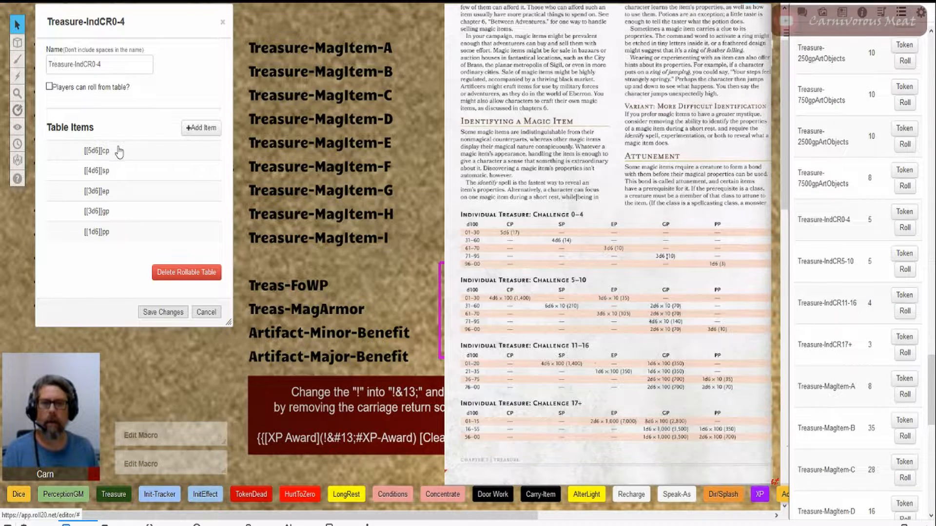
Step: Open the [[5d6]]cp item of the Treasure-IndCR0-4 table beside the rulebook and examine its weight against the d100 range
click(119, 152)
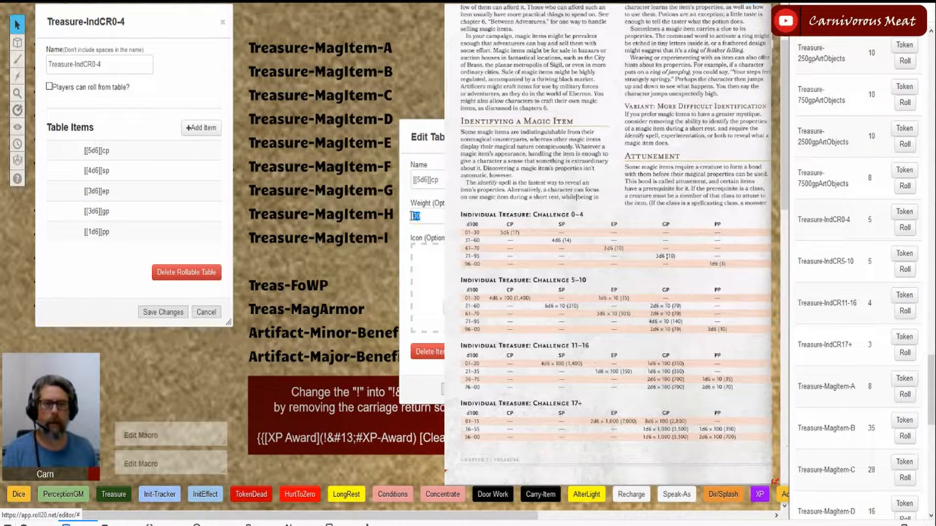
drag(424, 217, 410, 217)
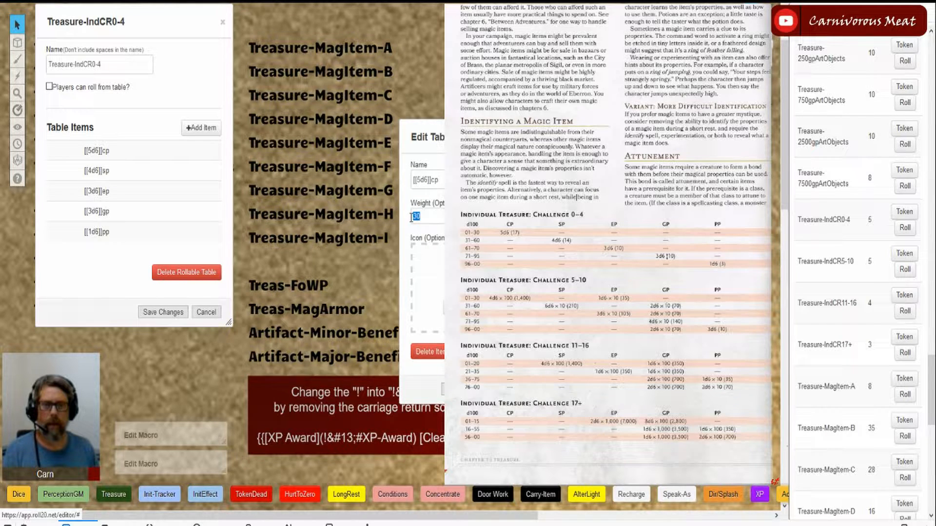
click(125, 152)
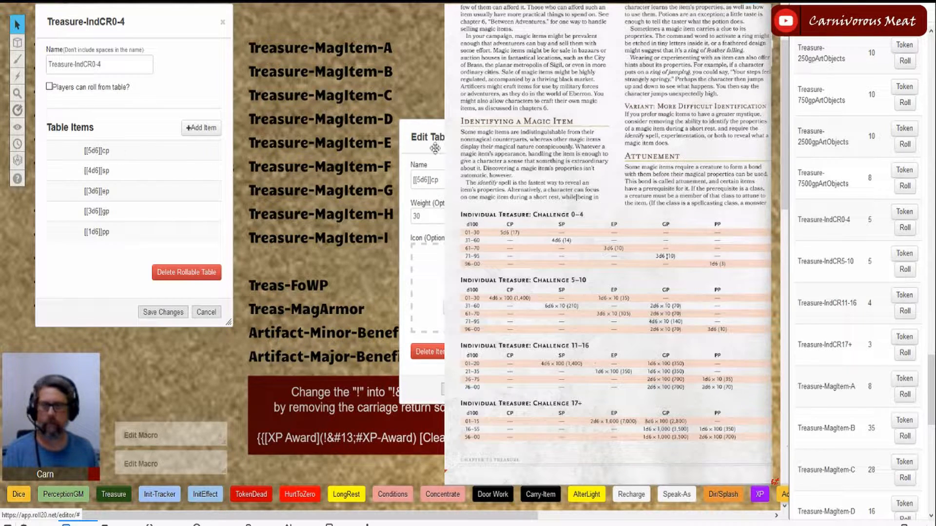
drag(449, 129, 336, 91)
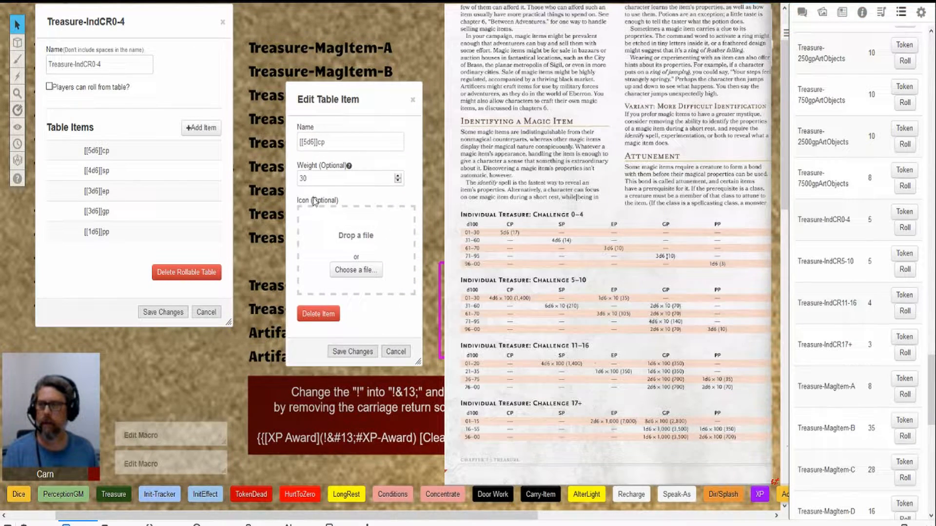
drag(308, 178, 298, 178)
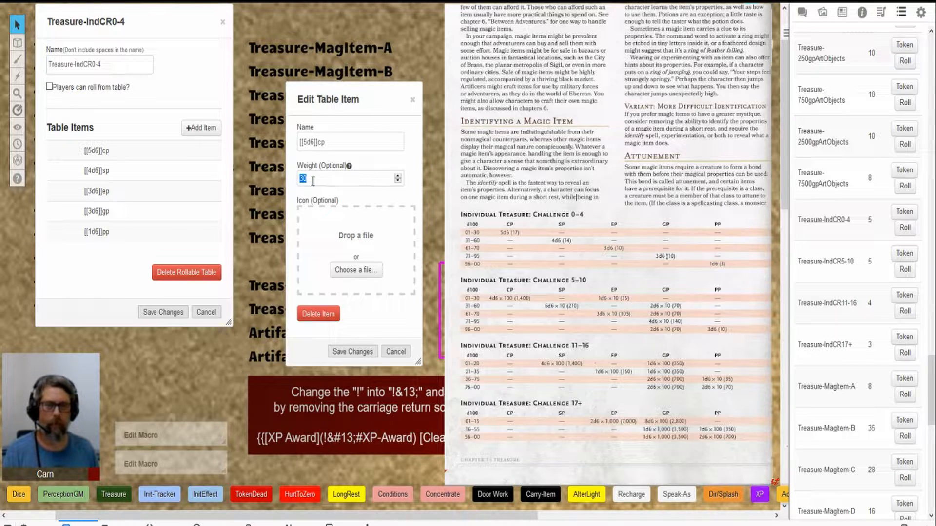
Step: Examine the inline dice roll in the [[5d6]]cp item's name, and close the item without saving
drag(303, 142, 309, 142)
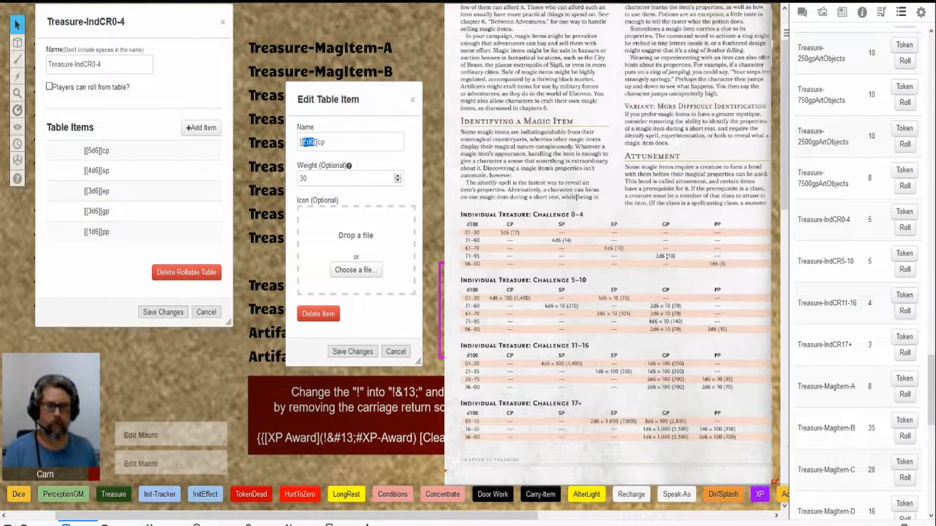
drag(313, 141, 317, 139)
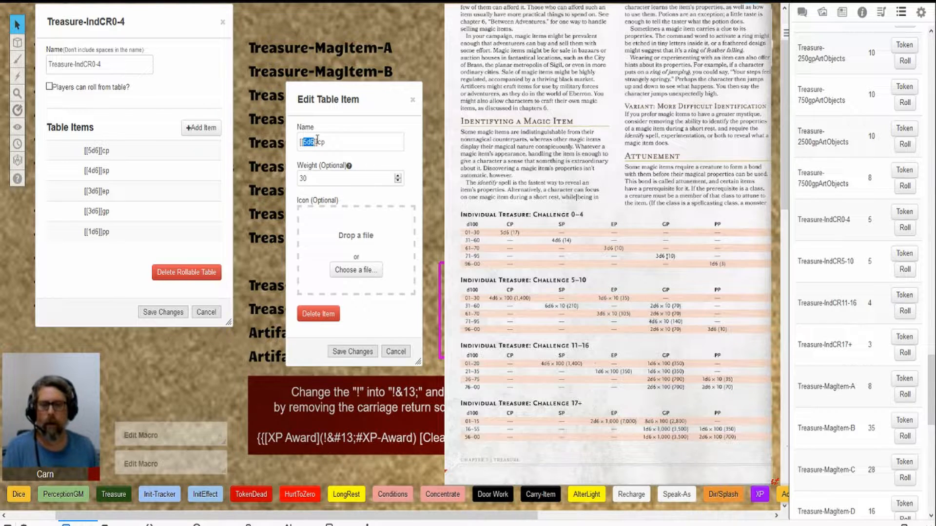
click(396, 351)
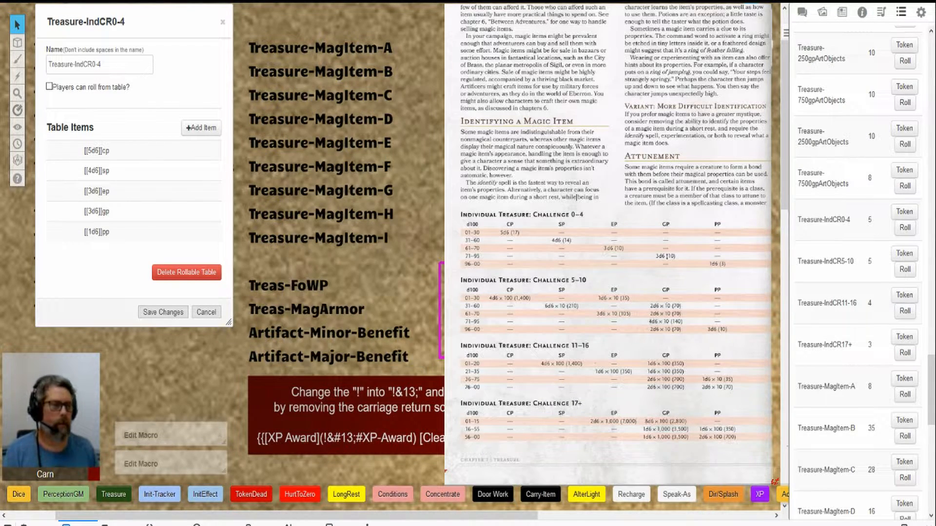
Step: Roll Treas Ind CR0-4 from the Treasure and Rewards menu in chat
click(802, 13)
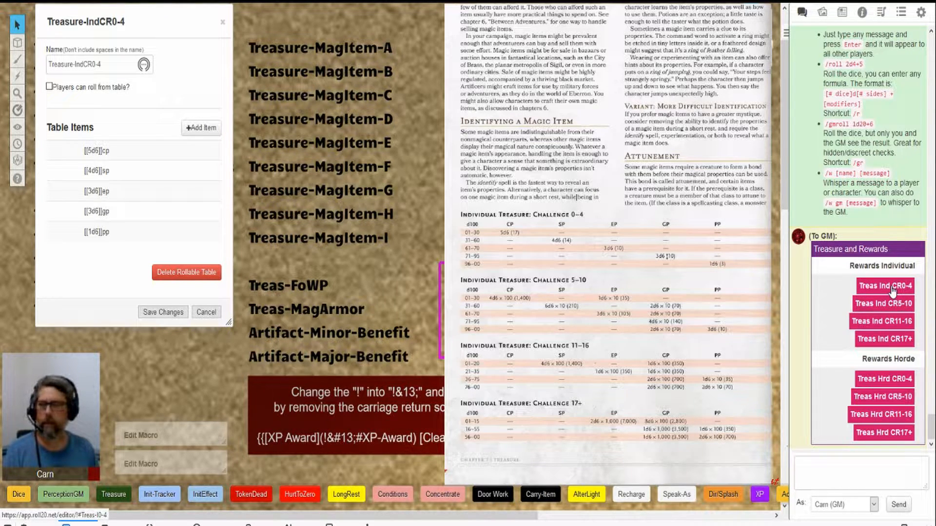
click(892, 287)
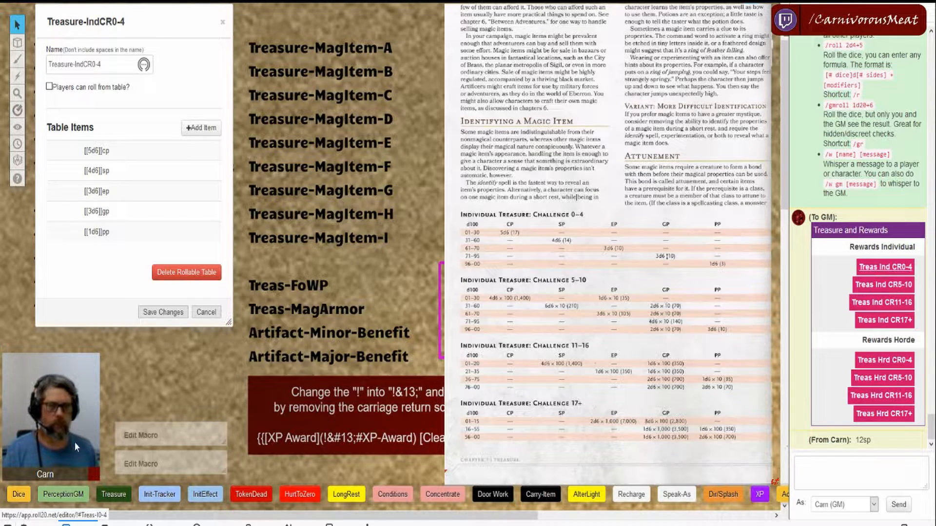
Step: Open the Treas-I0-4 macro beside the Treasure-IndCR0-4 table for comparison
double_click(137, 435)
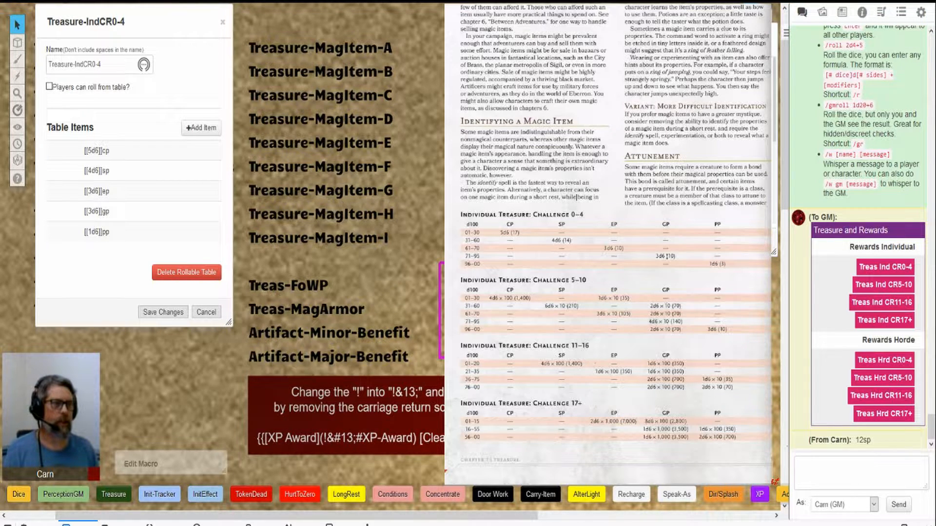
click(900, 12)
scroll(873, 156, up, 15)
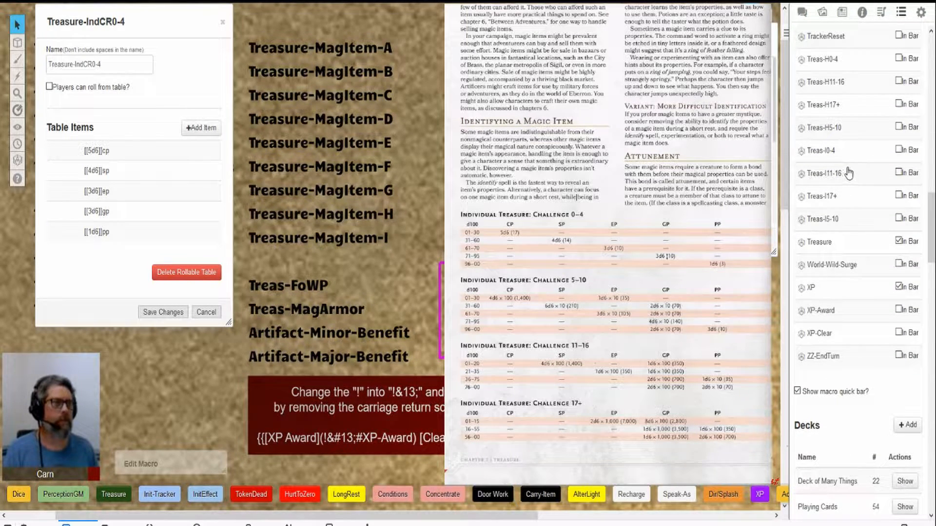
click(821, 152)
drag(405, 38, 276, 35)
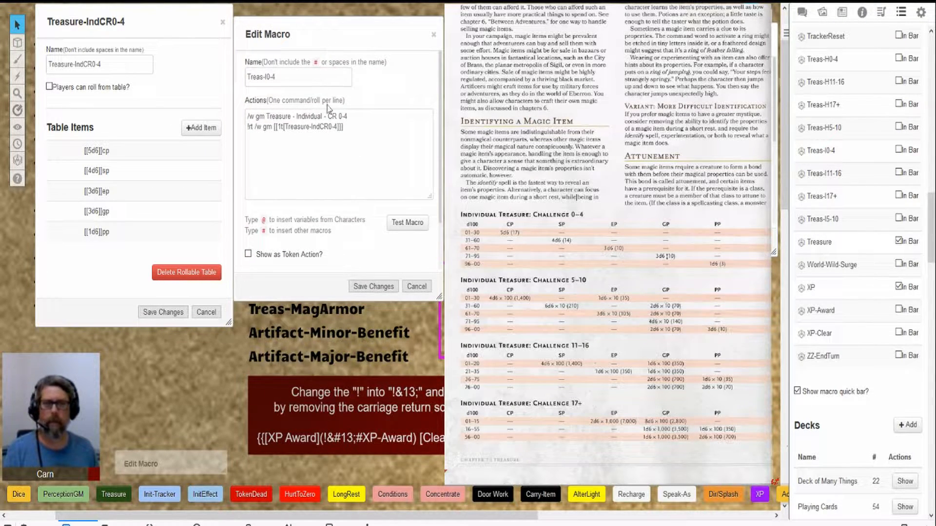
Step: Examine the !rt command and the Treasure-IndCR0-4 table reference in the Treas-I0-4 macro's actions
drag(248, 128, 254, 128)
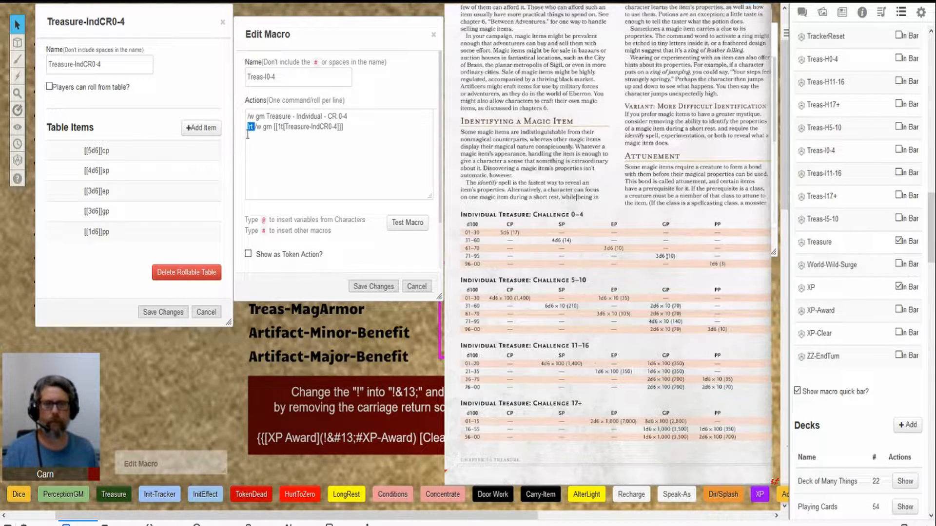
click(254, 126)
drag(252, 128, 339, 128)
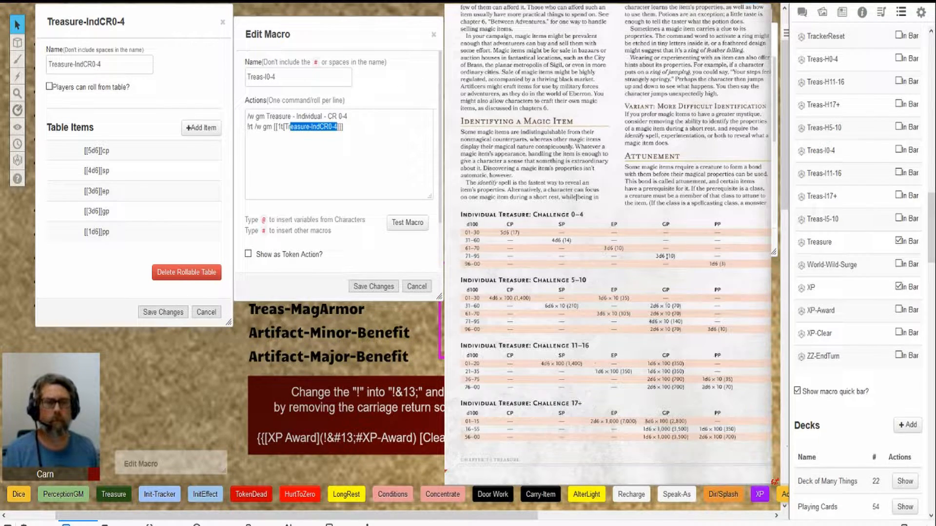
drag(101, 31, 95, 35)
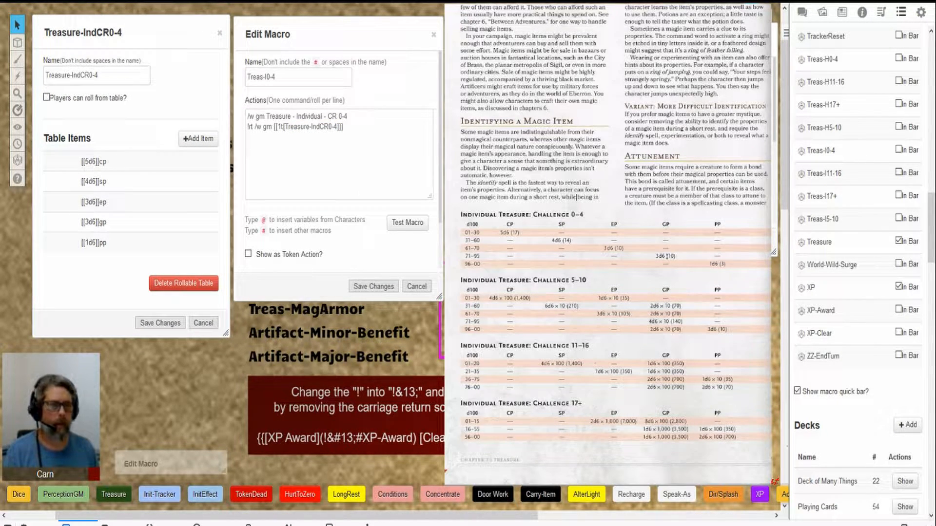
Step: Compare the Treas-I0-4 macro's table roll with its result in chat, and close the table and macro without saving
click(801, 13)
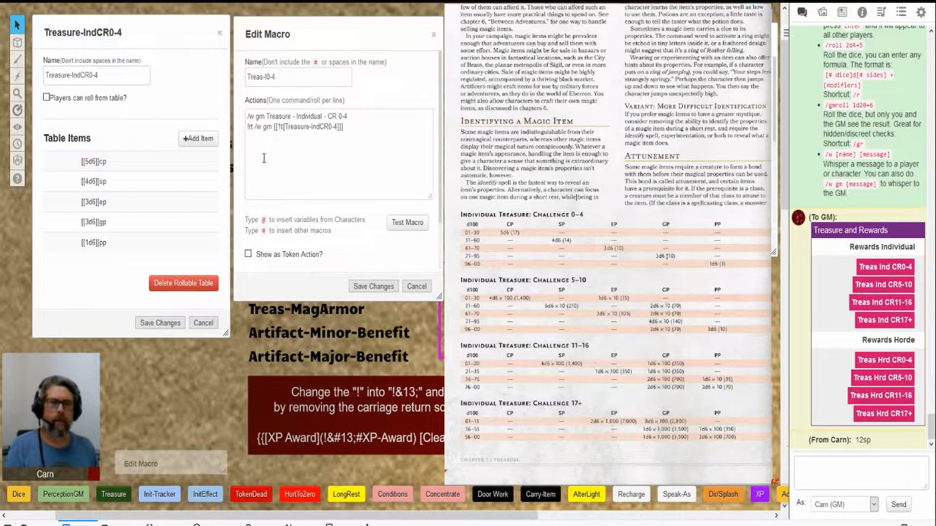
click(294, 128)
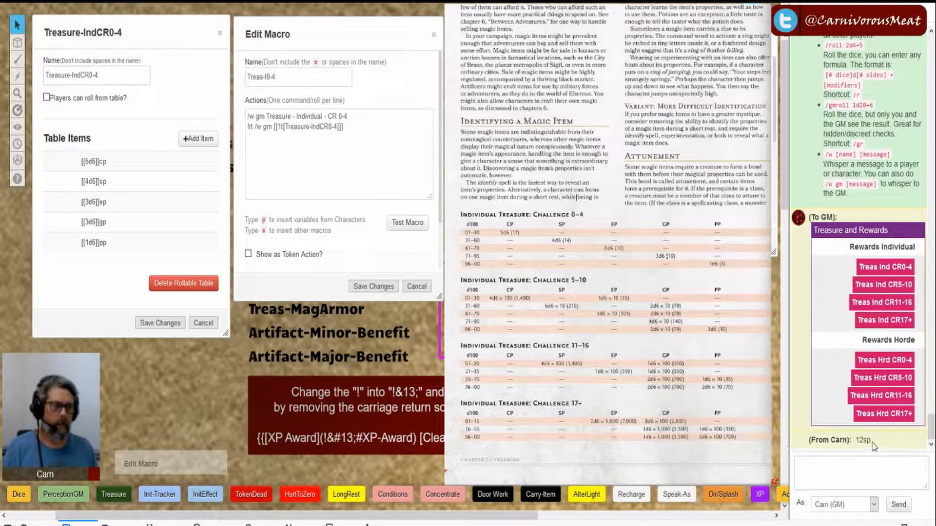
drag(872, 441, 849, 441)
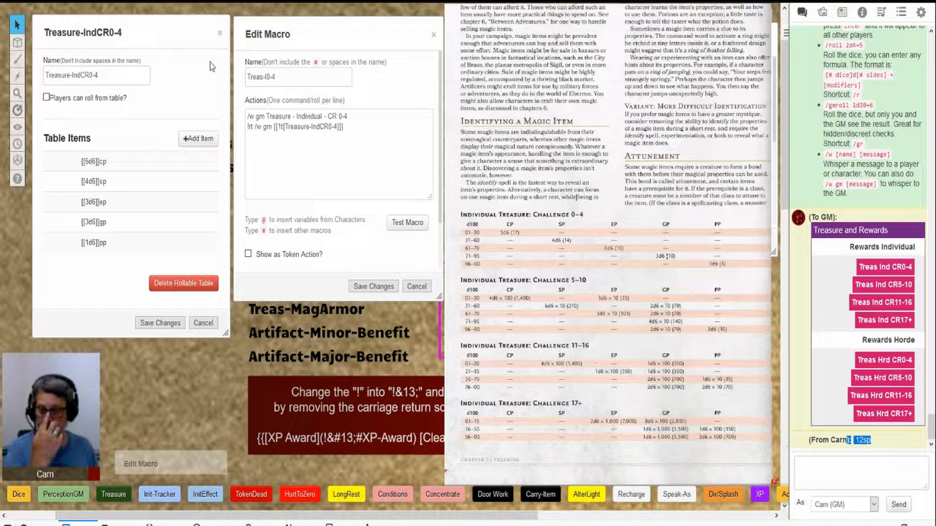
click(220, 33)
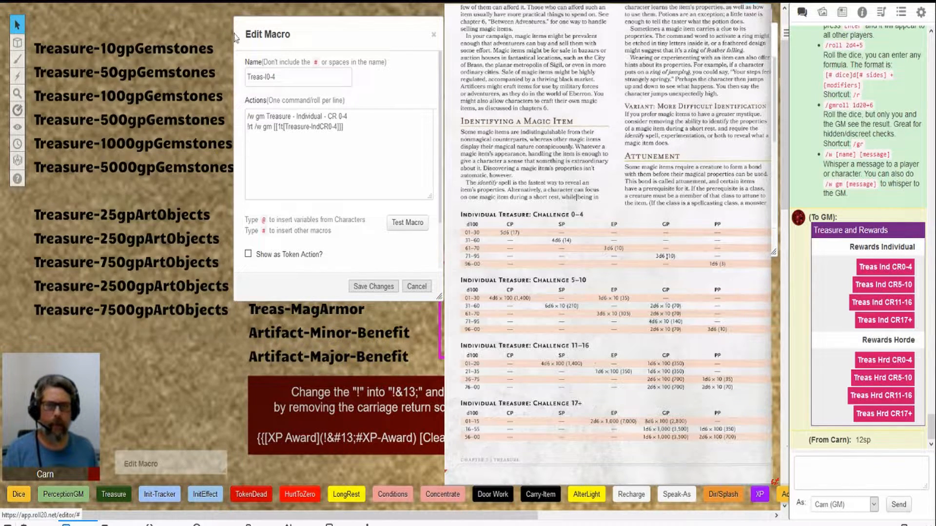
click(434, 35)
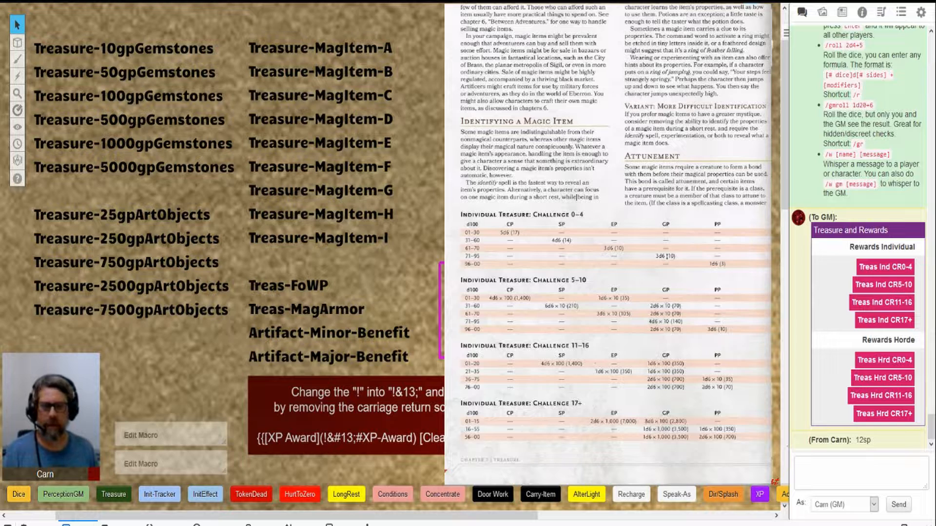
Step: Restore the minimized Treasure macro and examine the default template text that builds the Treasure and Rewards chat menu
double_click(149, 433)
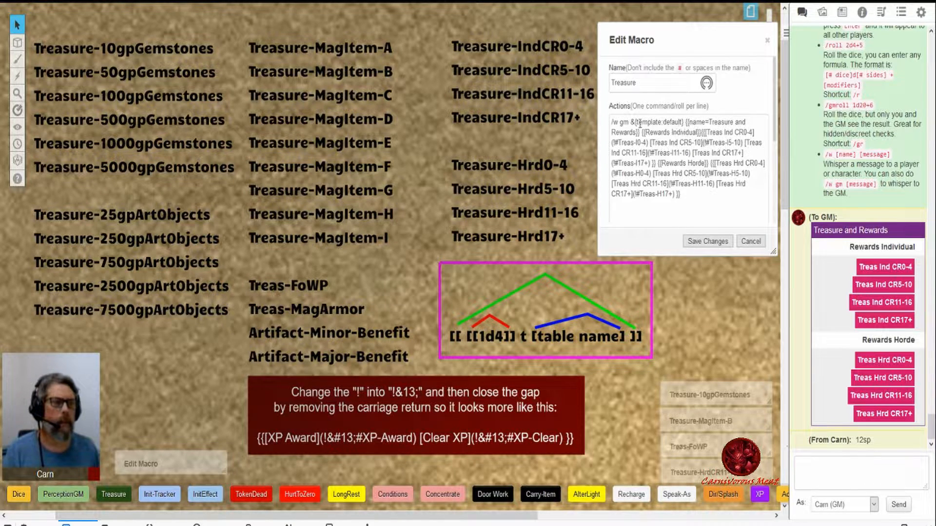
drag(612, 122, 716, 209)
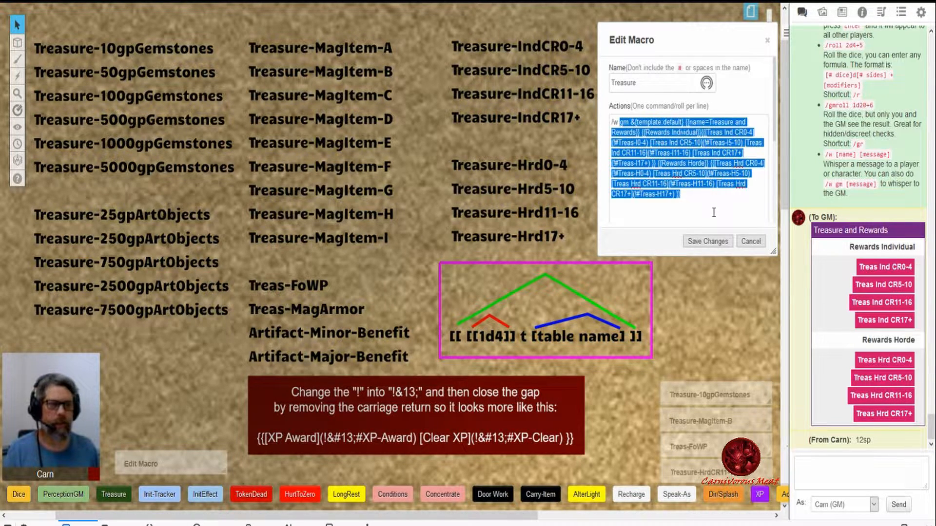
click(700, 200)
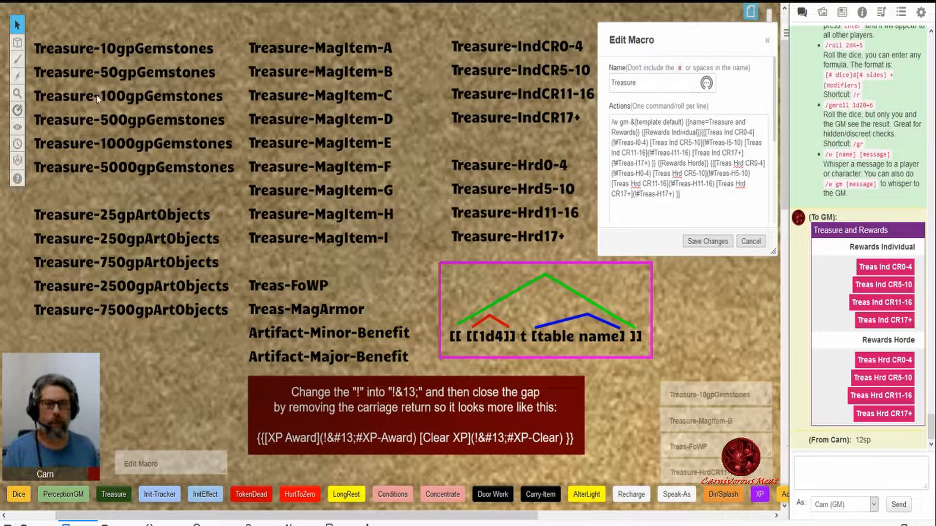
Step: Go over the gemstone, art object, magic item, individual and hoard table names listed on the map
drag(54, 43, 225, 287)
drag(268, 58, 361, 368)
drag(449, 63, 542, 248)
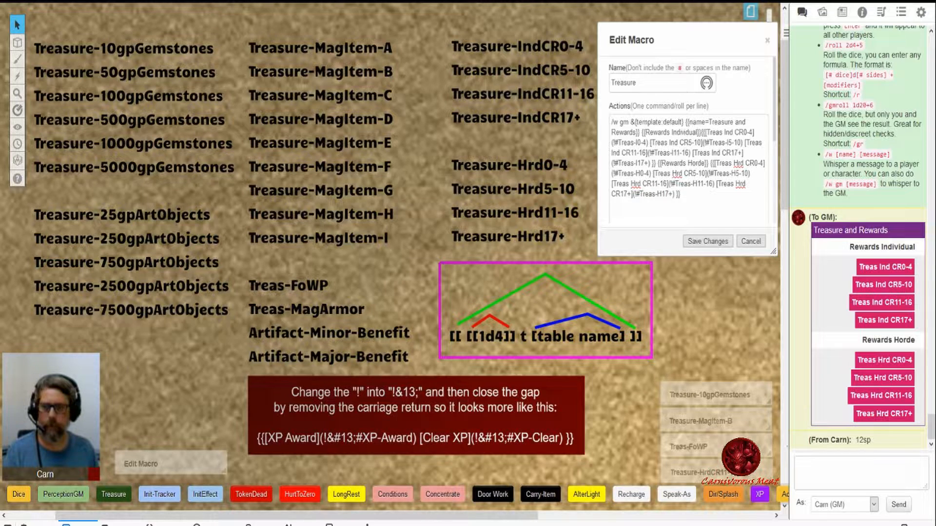
drag(95, 204, 174, 335)
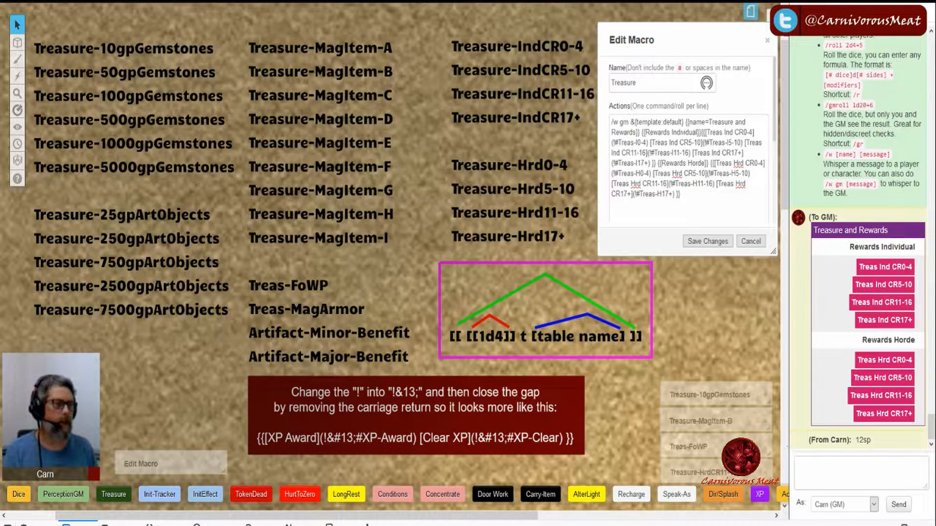
Step: Compare the Treasure-IndCR17+ table's items with the rulebook's Individual Treasure: Challenge 17+ rows, and close the table without saving
click(901, 12)
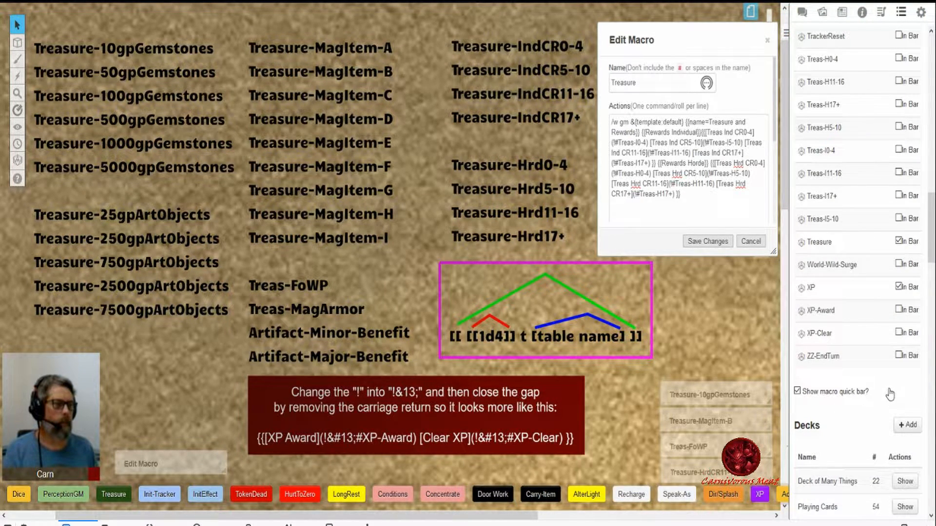
scroll(884, 376, down, 10)
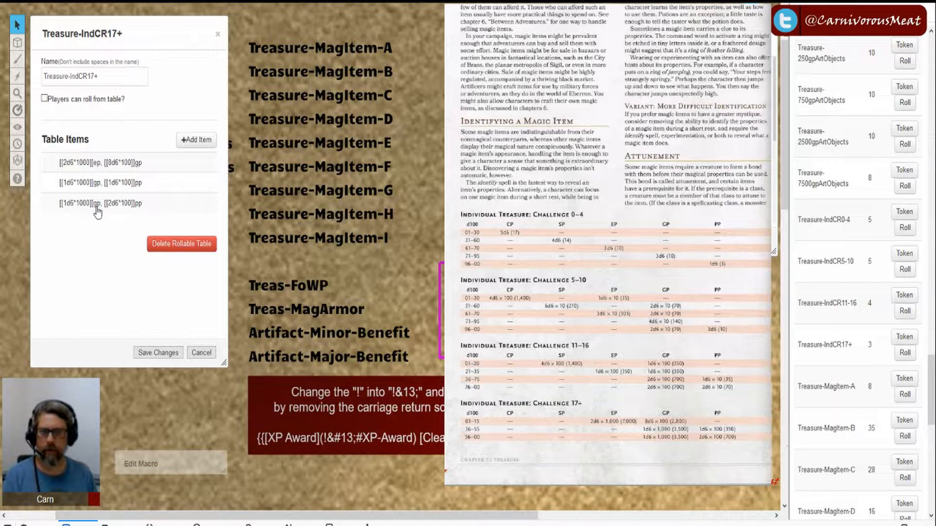
drag(701, 438, 724, 437)
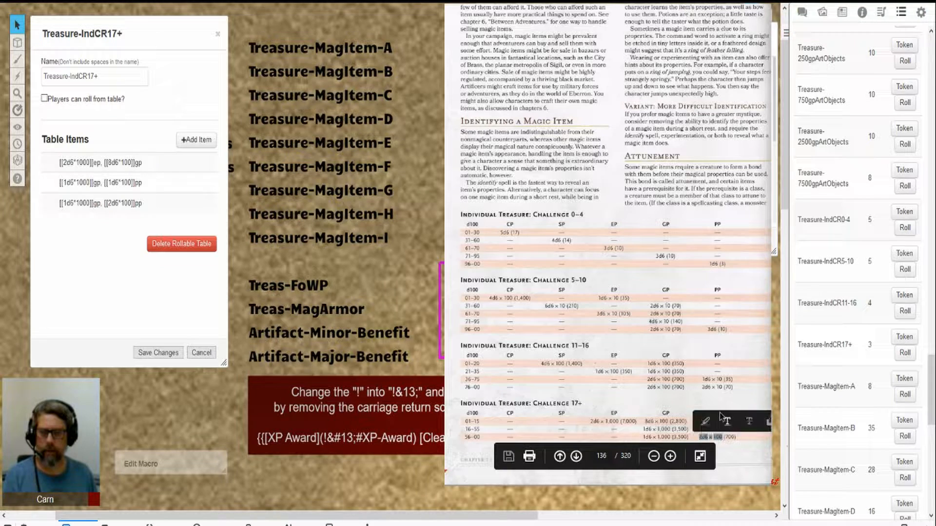
click(748, 373)
click(722, 421)
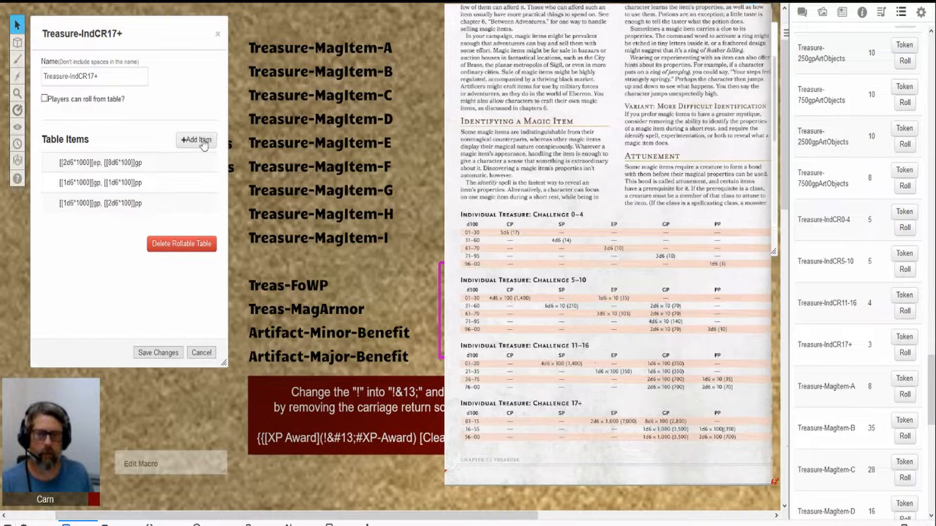
click(200, 353)
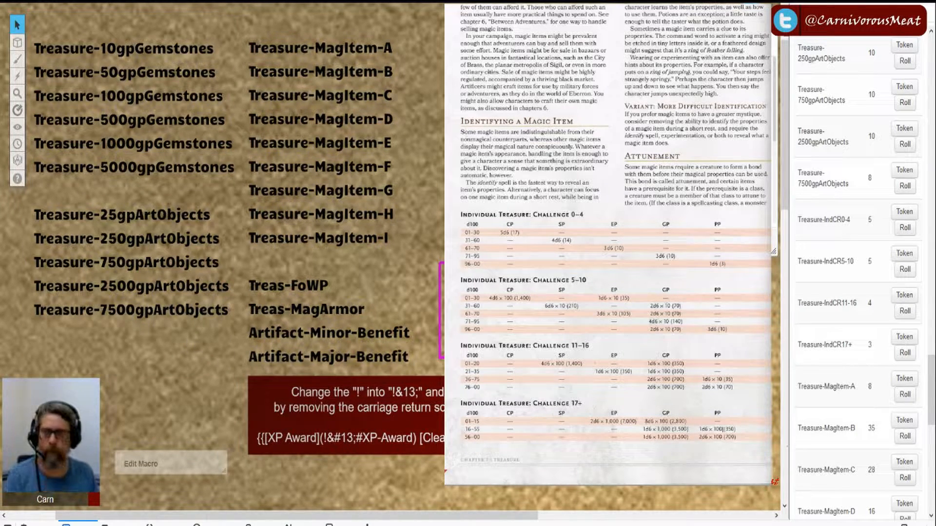
Step: Examine the gem, art object and magic item rolls in the rulebook's Treasure Hoard: Challenge 0-4 table, especially row 37-44
scroll(673, 196, down, 5)
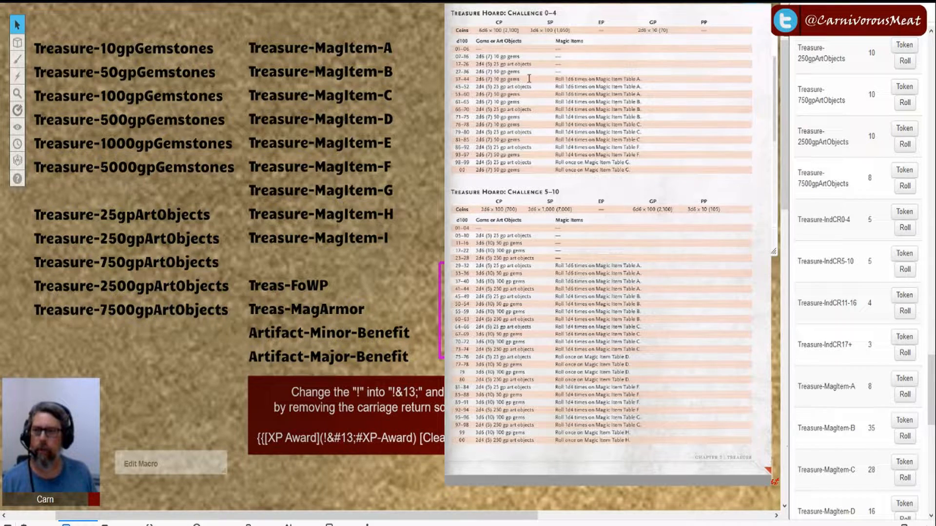
drag(556, 79, 642, 78)
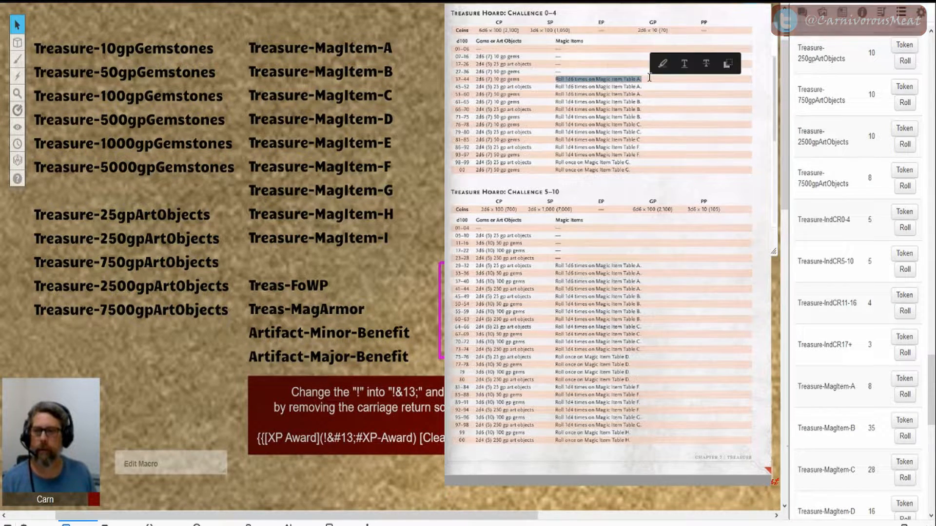
drag(476, 79, 624, 87)
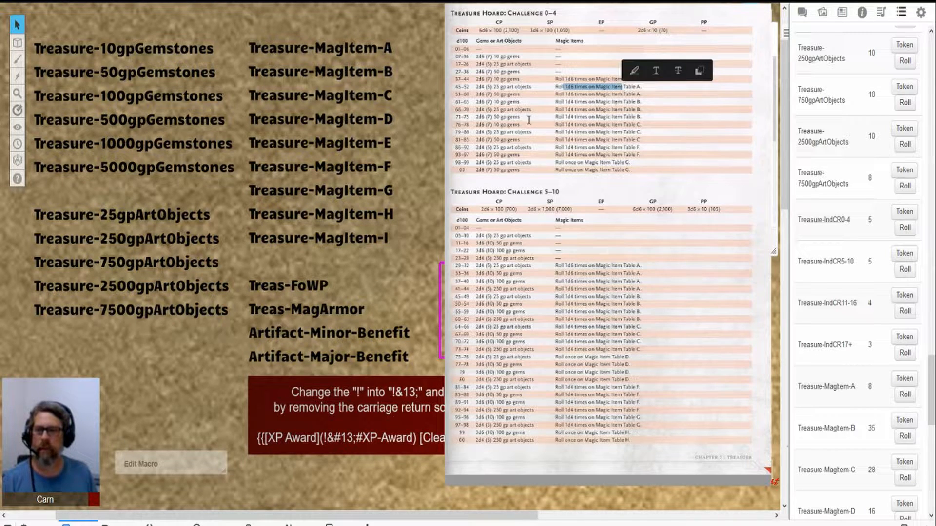
click(496, 117)
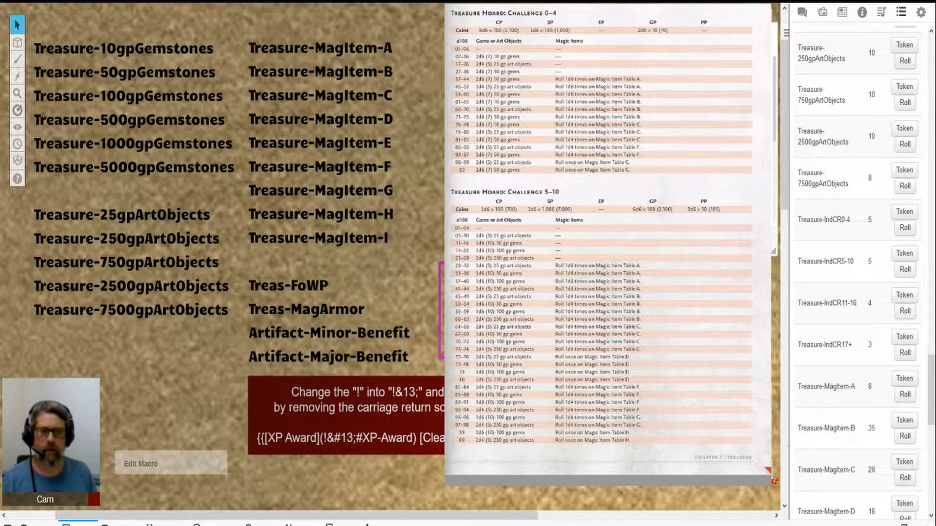
key(alt+Tab)
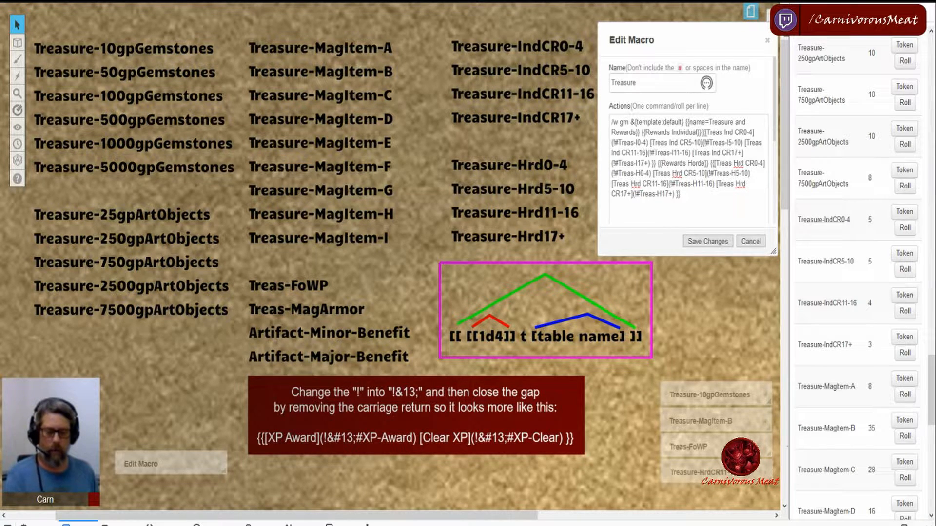
key(alt+Tab)
drag(560, 101, 639, 101)
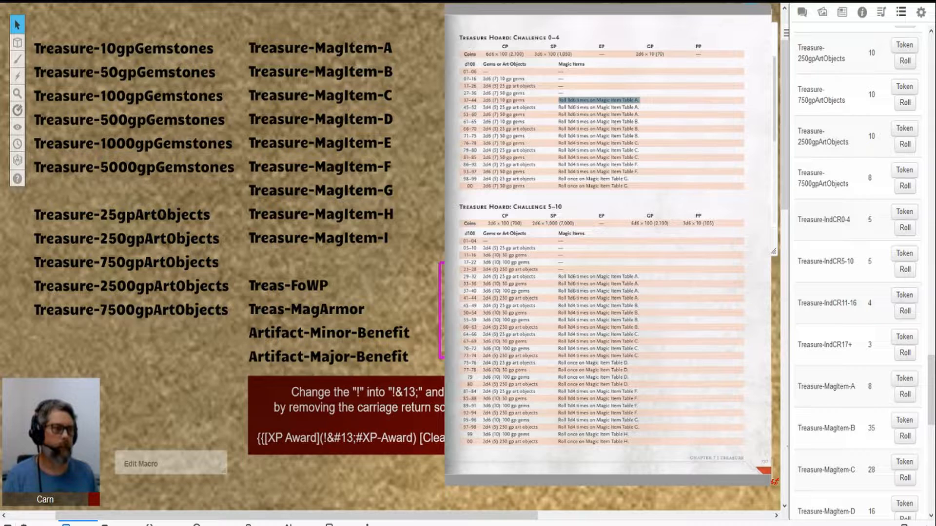
Step: Open the Treasure-HrdCR0-4 rollable table beside the rulebook and look through its coin, gemstone, art object and magic item entries
scroll(858, 273, down, 8)
scroll(857, 273, down, 4)
click(845, 278)
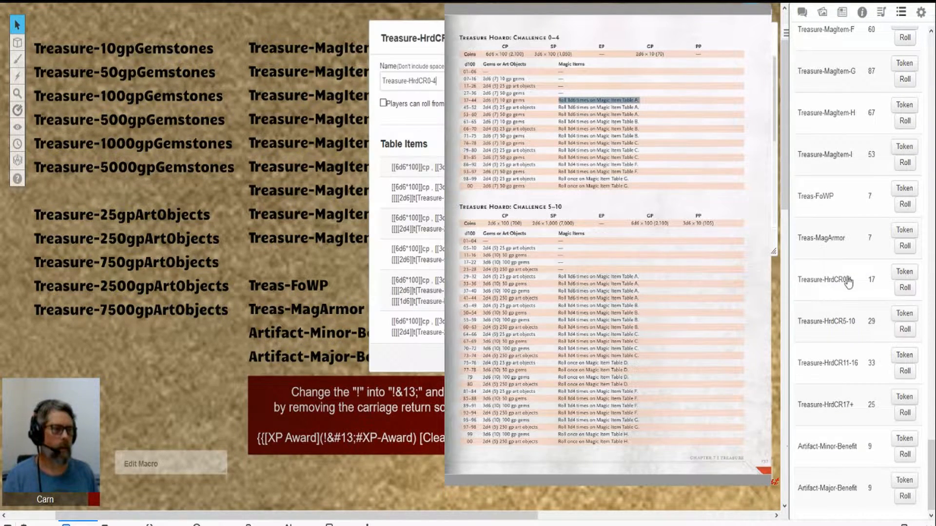
drag(453, 23, 305, 30)
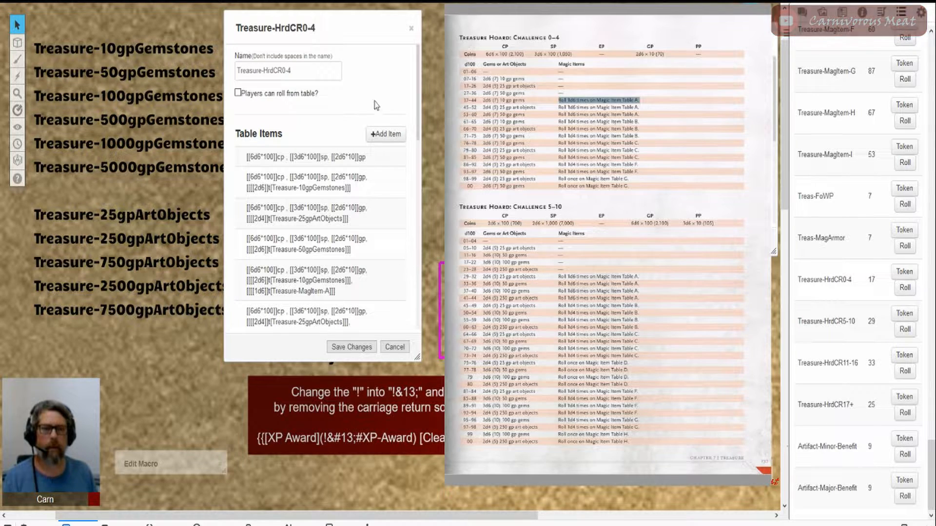
scroll(378, 87, down, 3)
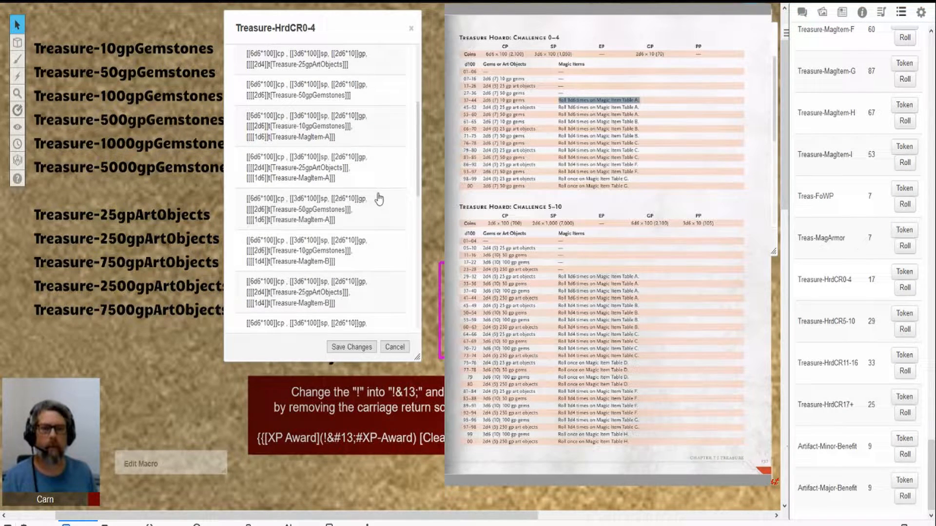
scroll(377, 199, down, 3)
scroll(379, 199, down, 1)
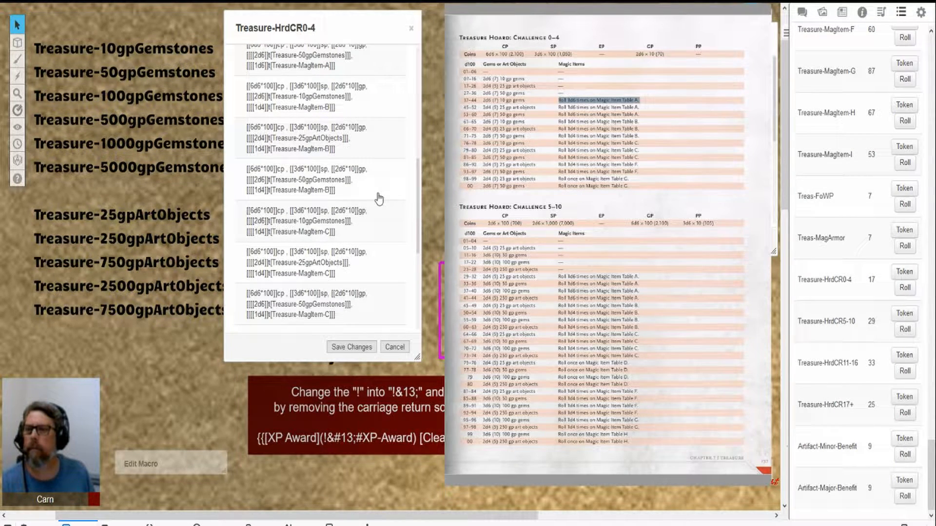
scroll(379, 199, up, 5)
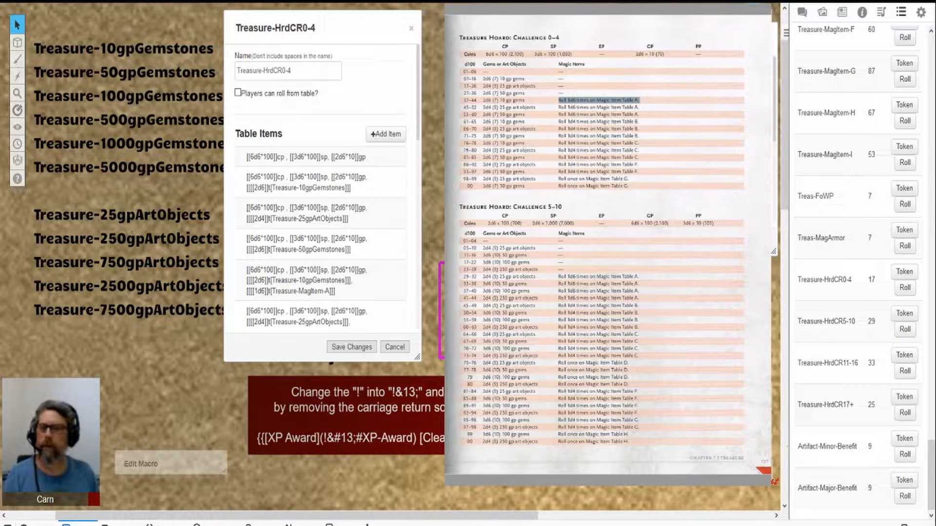
Step: Compare the rulebook's Challenge 0-4 hoard coins row with the coin rolls in the Treasure-HrdCR0-4 table's items
drag(485, 54, 707, 53)
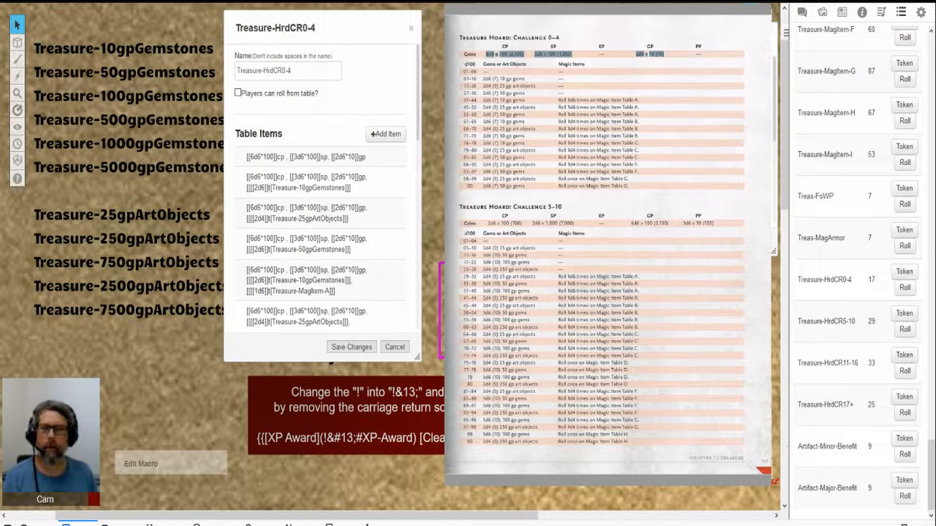
click(257, 157)
key(Escape)
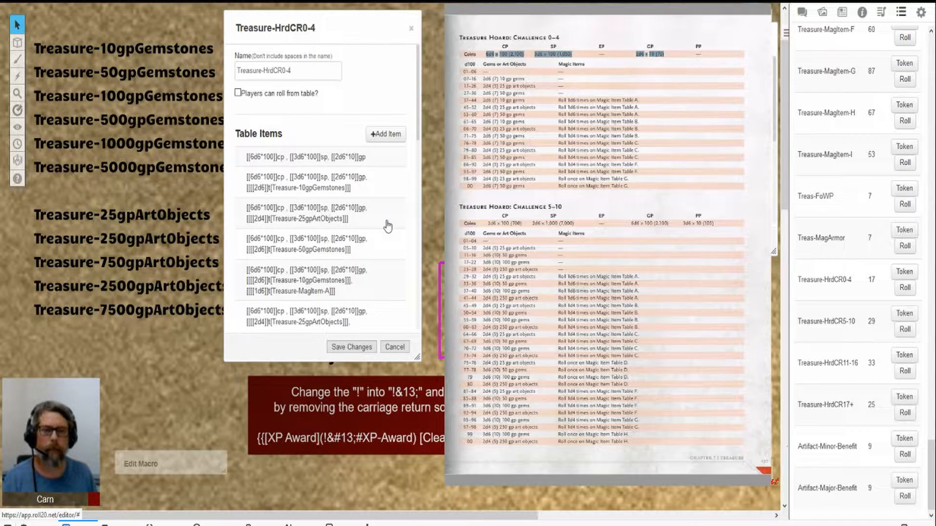
scroll(387, 225, down, 1)
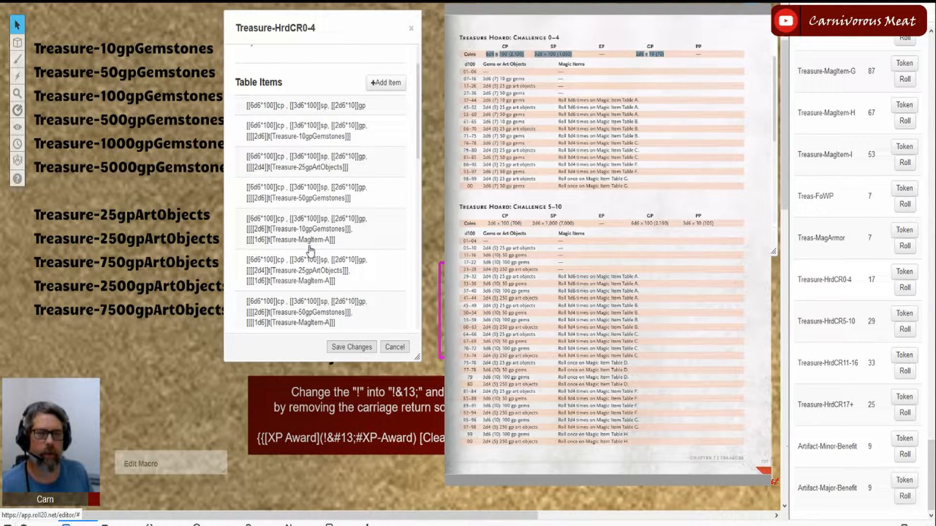
Step: Open the Treasure-MagItem-A rollable table and place it beside the Treasure-HrdCR0-4 table
drag(309, 20, 536, 20)
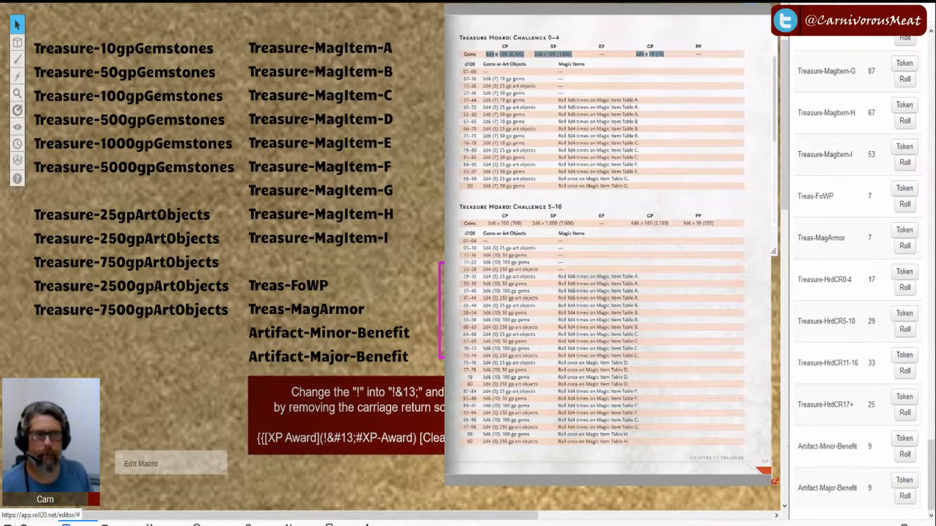
drag(536, 14, 315, 15)
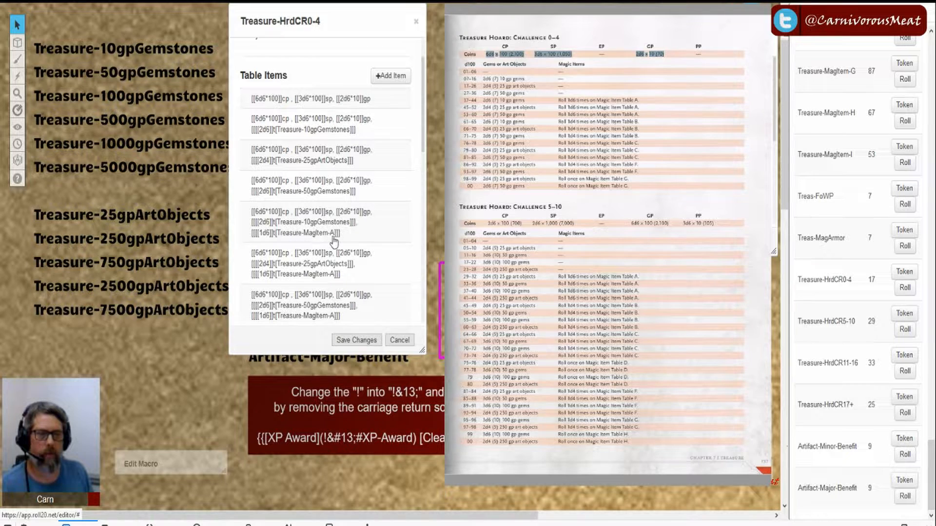
scroll(853, 277, up, 5)
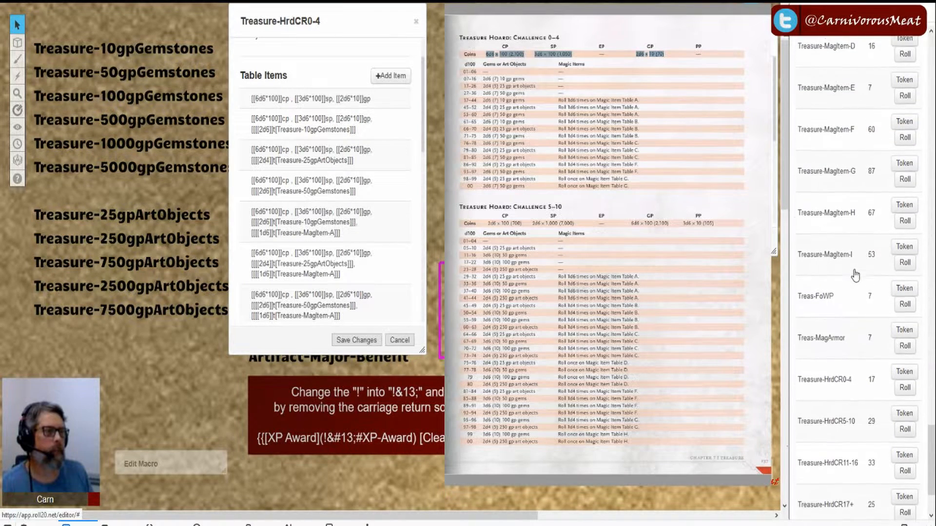
scroll(840, 57, up, 1)
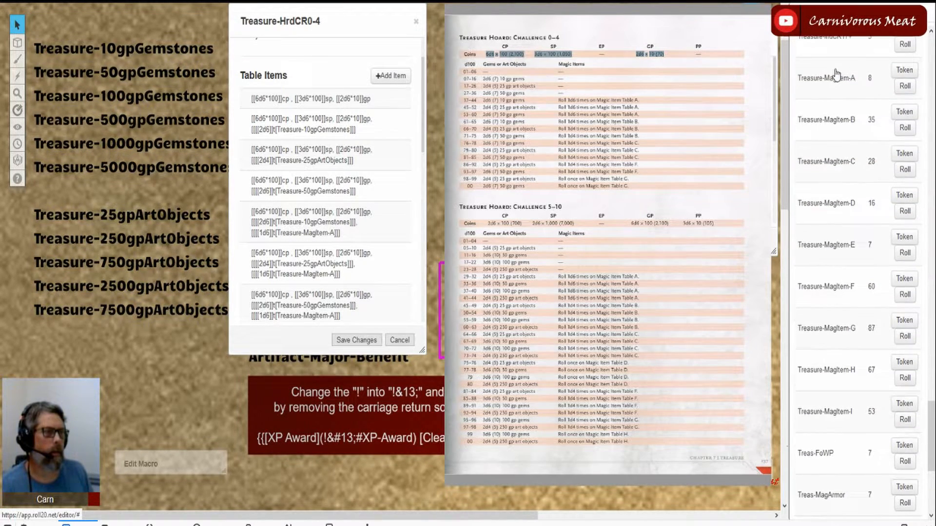
click(836, 81)
drag(419, 38, 114, 38)
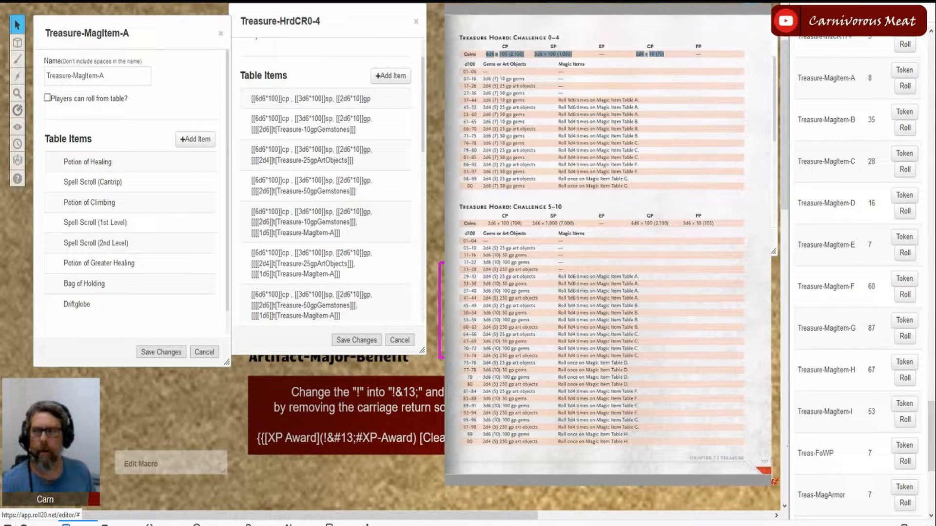
Step: Find Magic Item Table A on the rulebook's Random Magic Items page
click(755, 167)
click(755, 168)
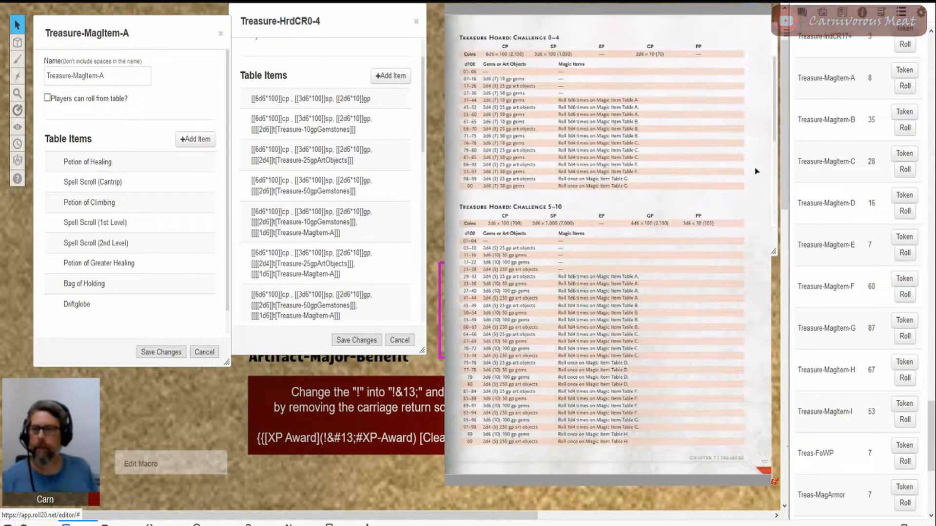
click(755, 170)
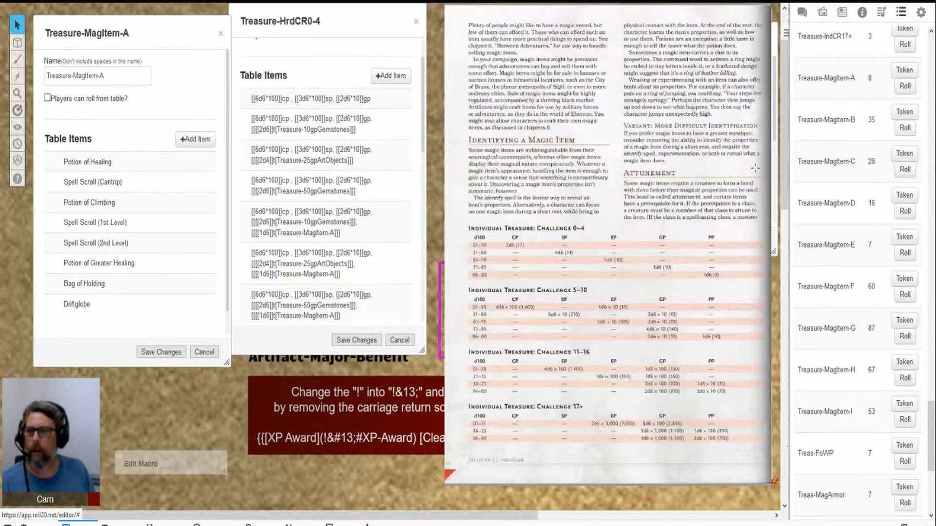
click(754, 168)
click(754, 168)
click(755, 168)
click(755, 168)
click(755, 168)
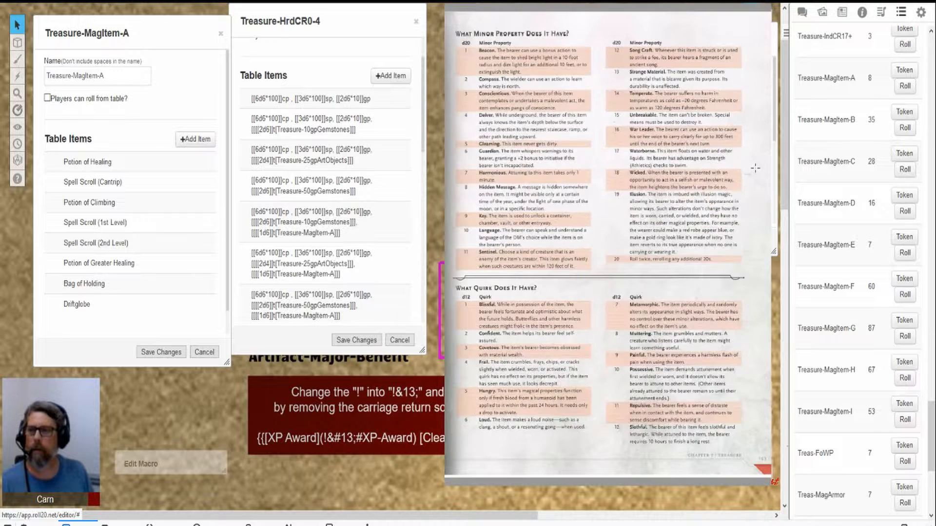
click(755, 167)
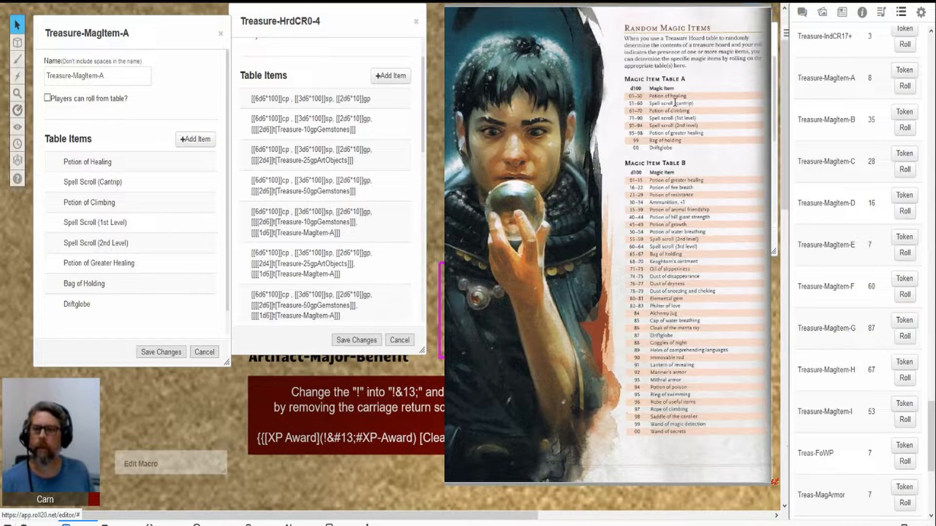
Step: Compare the Potion of healing row in the rulebook's Magic Item Table A with that item's weight in Treasure-MagItem-A, closing the item without saving
drag(651, 96, 687, 96)
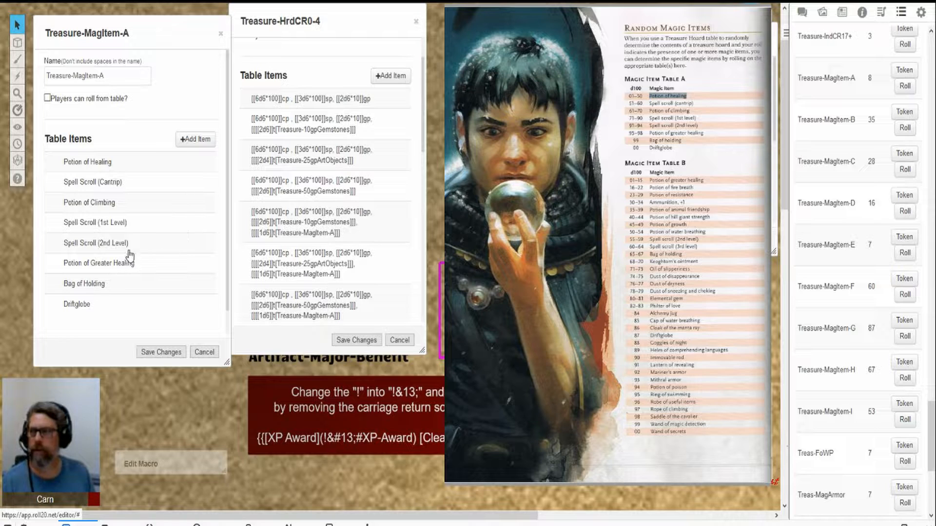
click(649, 106)
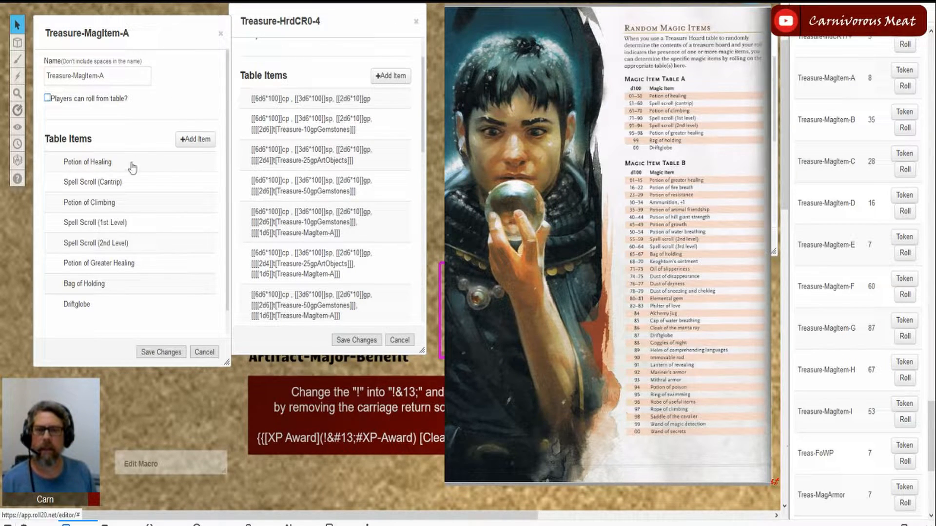
click(104, 162)
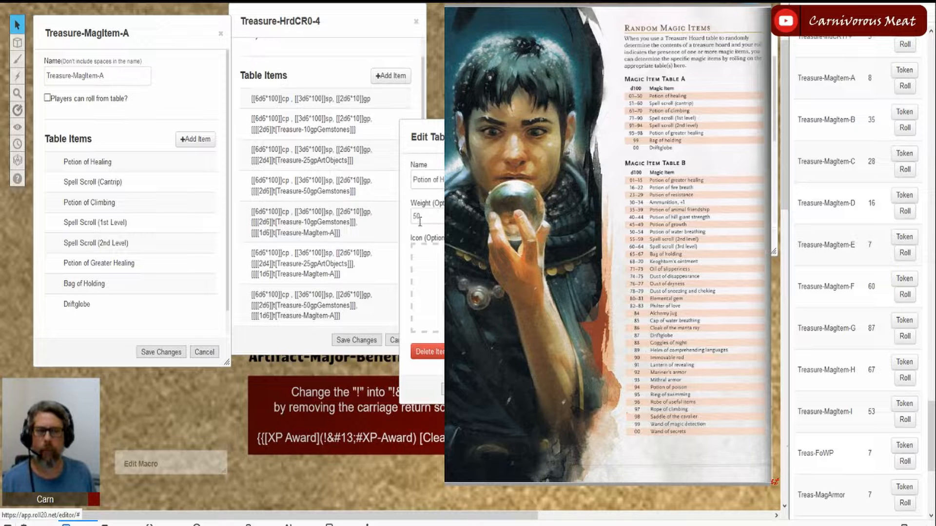
drag(425, 217, 392, 216)
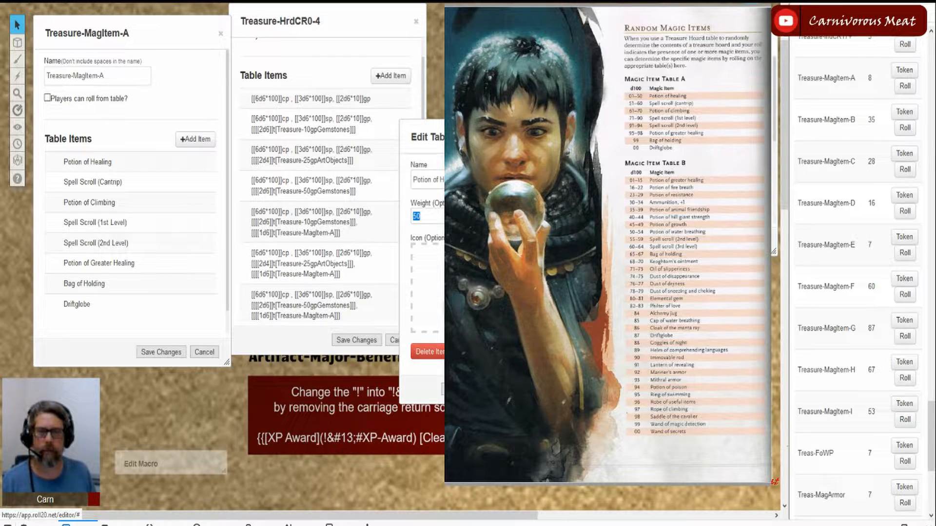
key(Escape)
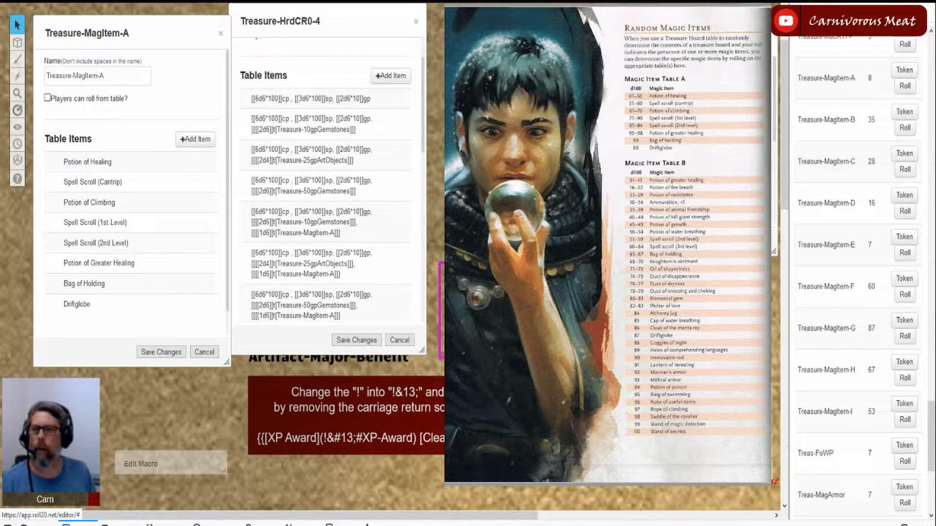
Step: Compare the rulebook's Spell scroll (cantrip) d100 range with the weight of the Spell Scroll (Cantrip) table item, leaving the item unchanged
triple_click(652, 104)
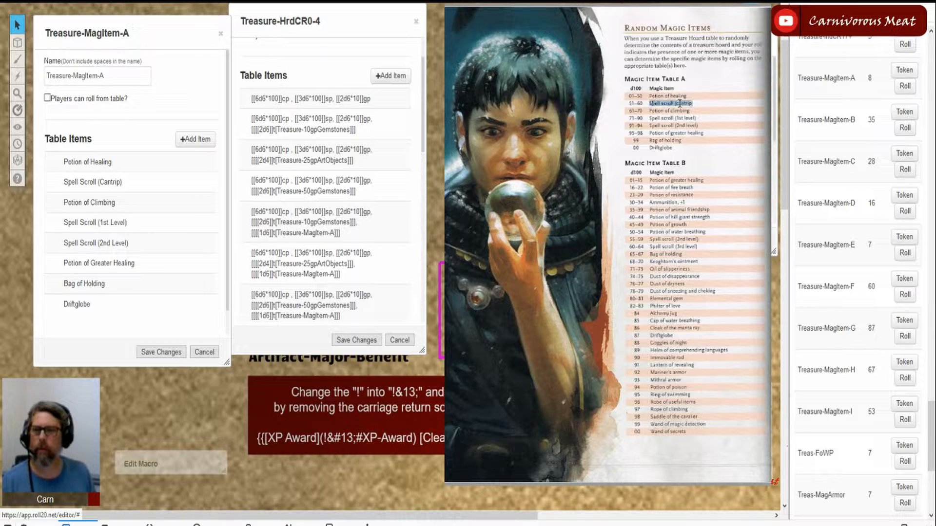
drag(645, 104, 628, 104)
click(664, 105)
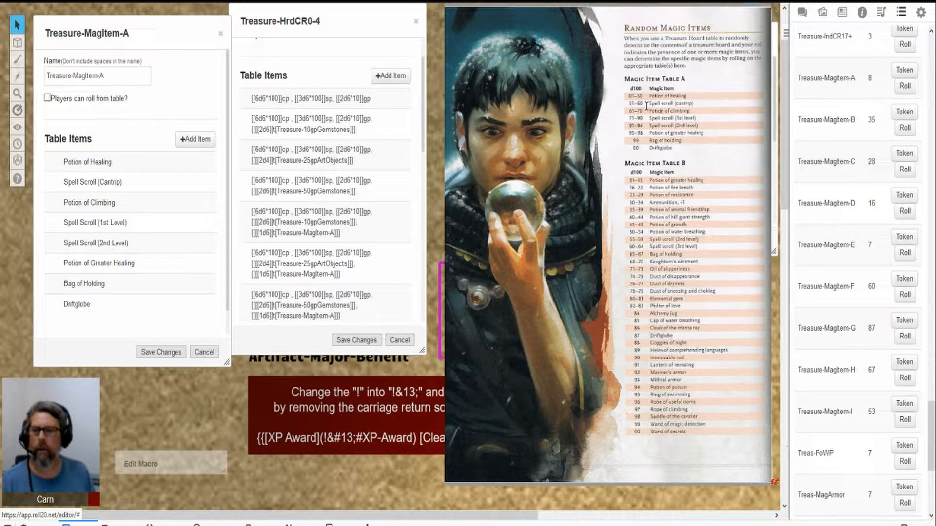
click(119, 183)
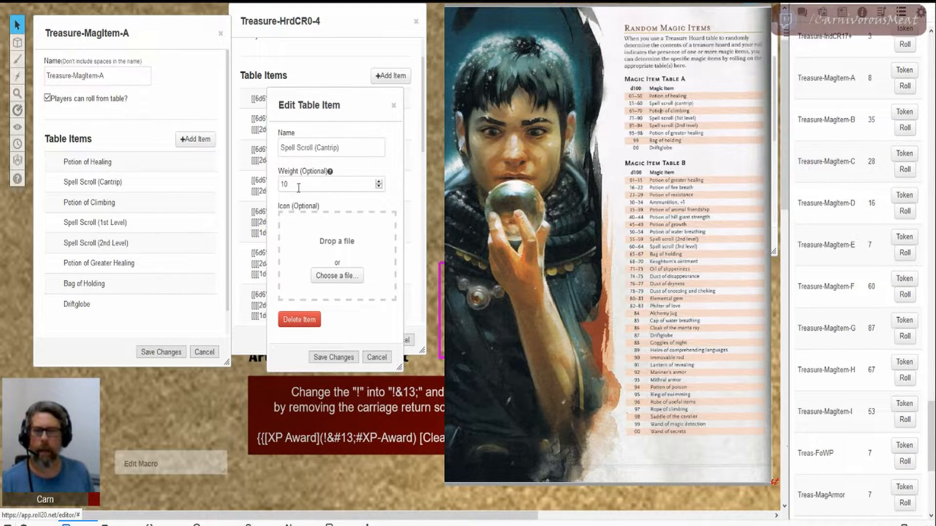
drag(288, 185, 279, 183)
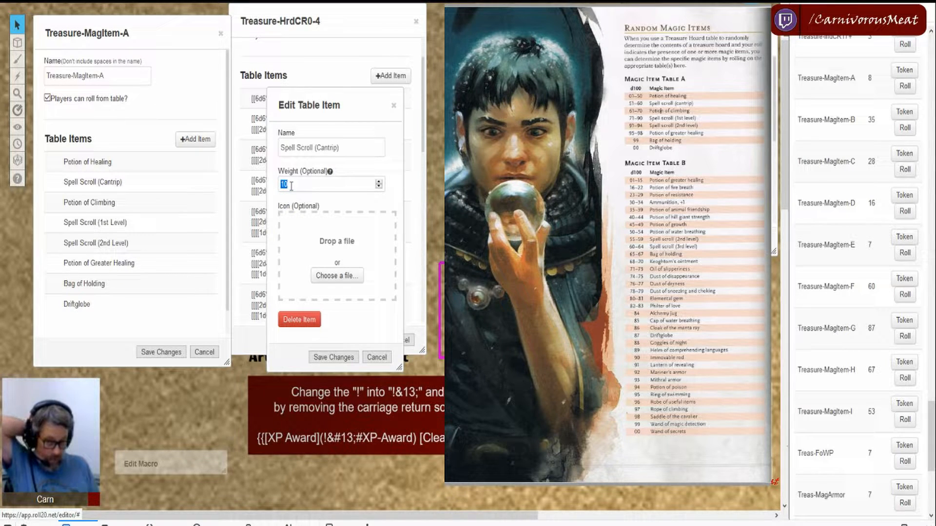
click(377, 358)
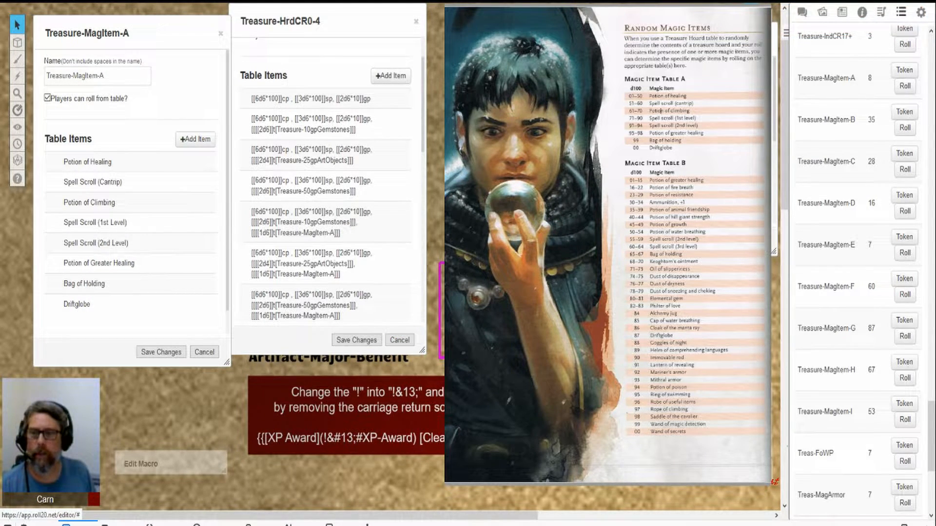
Step: Check the Driftglobe table item's weight against the rulebook's row 00 in Magic Item Table A, and cancel the item dialog
drag(635, 148, 715, 133)
click(83, 305)
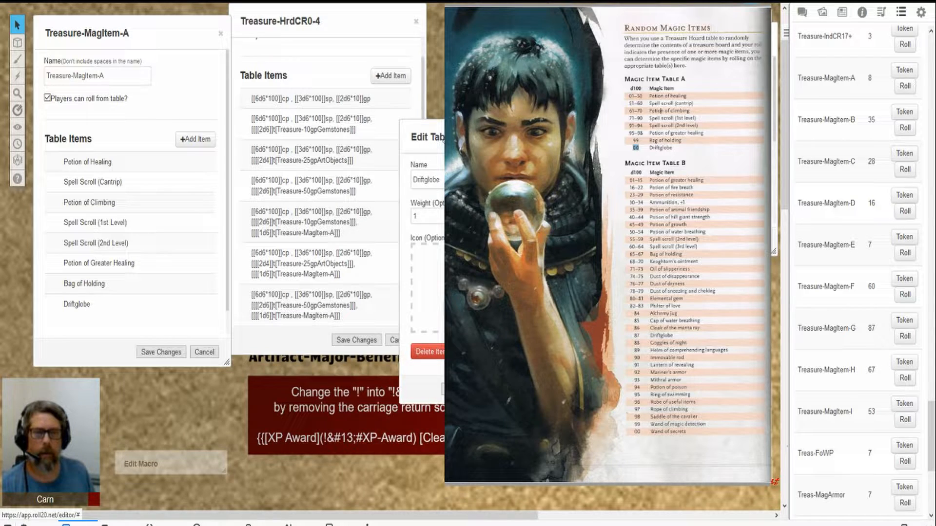
drag(271, 154, 261, 154)
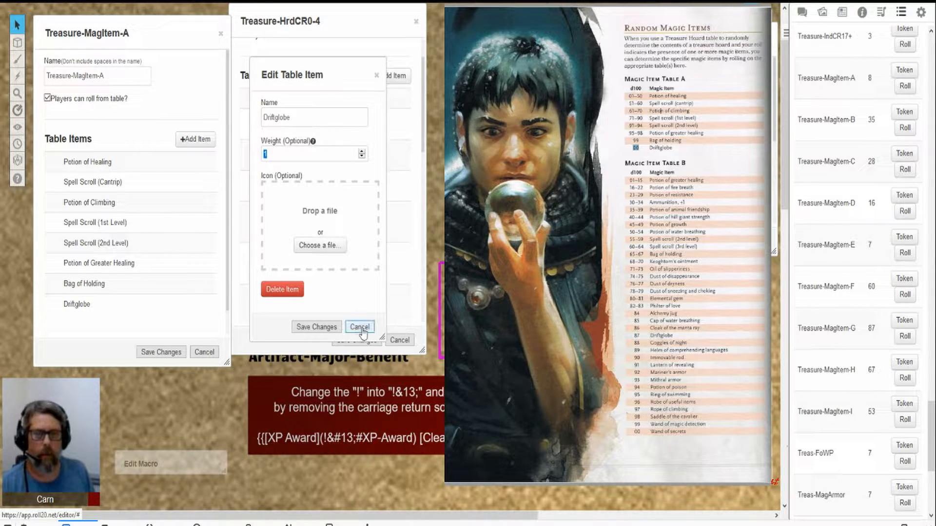
click(359, 327)
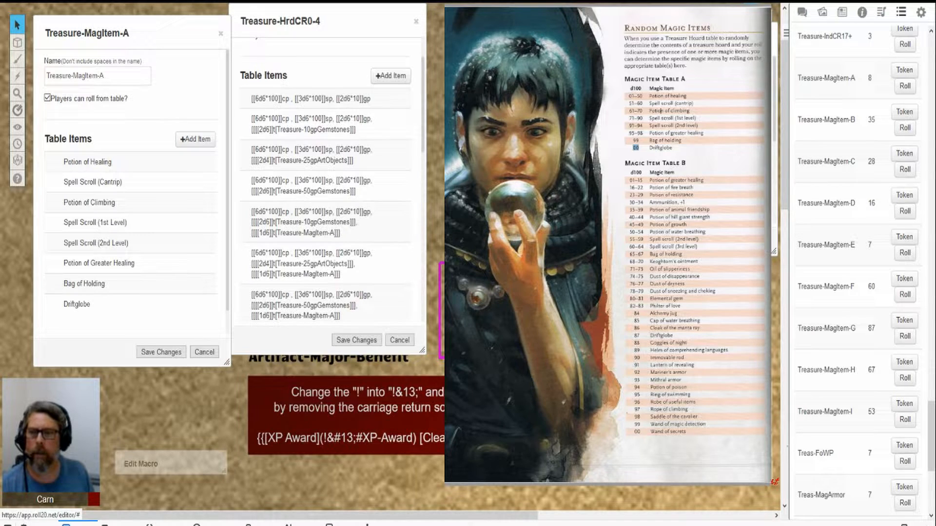
Step: Examine the Ammunition, +1 row and its d100 range in the rulebook's Magic Item Table B
double_click(636, 202)
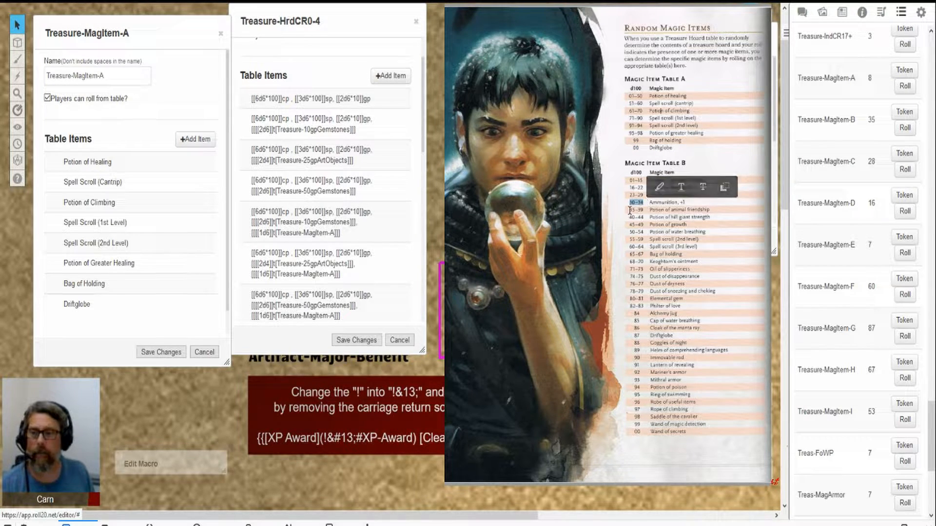
click(636, 207)
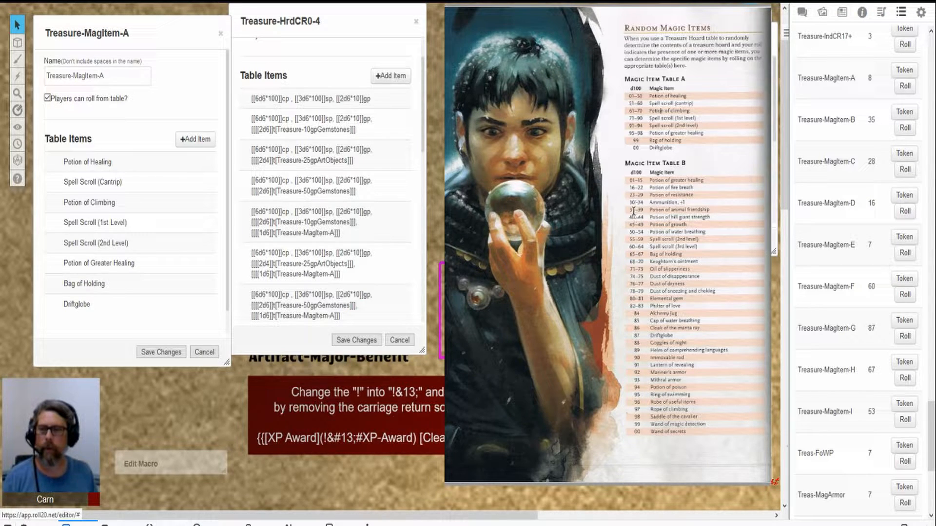
drag(629, 201, 692, 202)
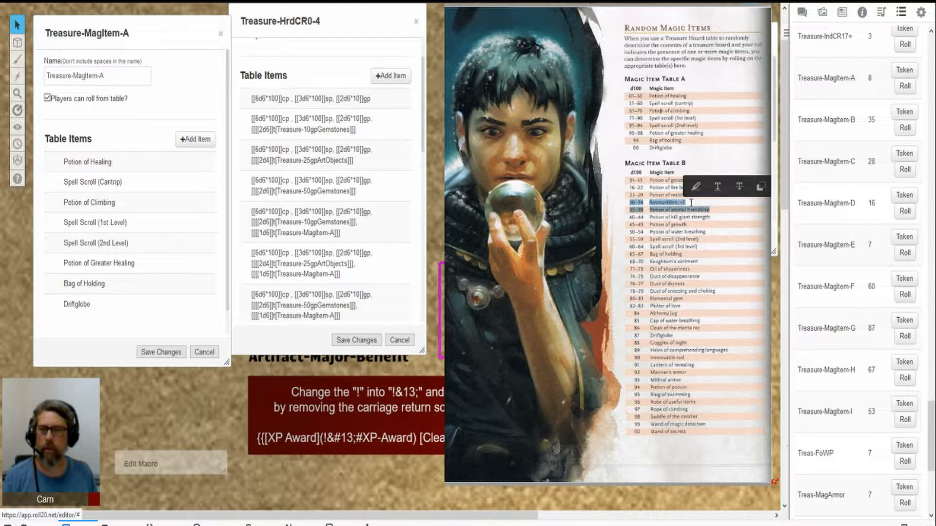
click(692, 202)
double_click(692, 206)
click(641, 200)
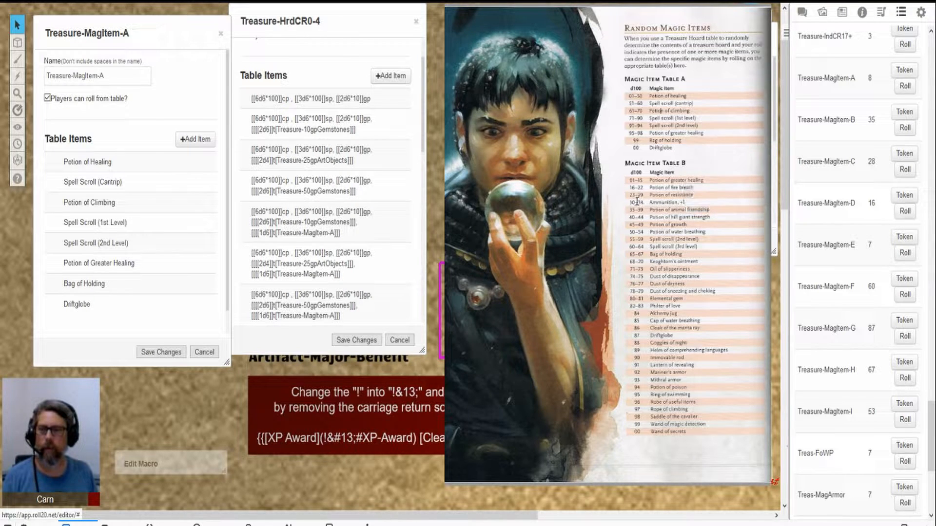
mouse_move(631, 201)
mouse_down()
mouse_move(709, 211)
mouse_move(687, 205)
mouse_up()
click(724, 240)
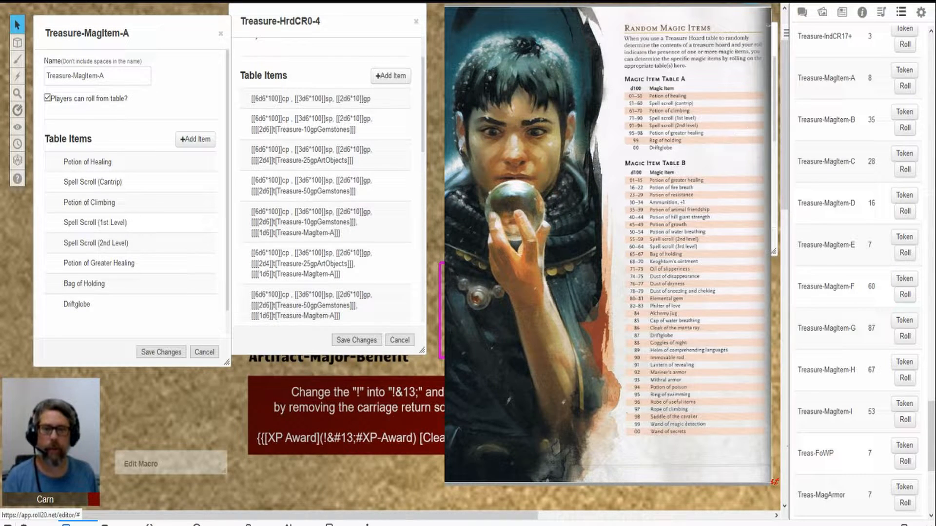
Step: Close the Treasure-MagItem-A and Treasure-HrdCR0-4 tables without saving and collapse the Treasure macro
click(221, 34)
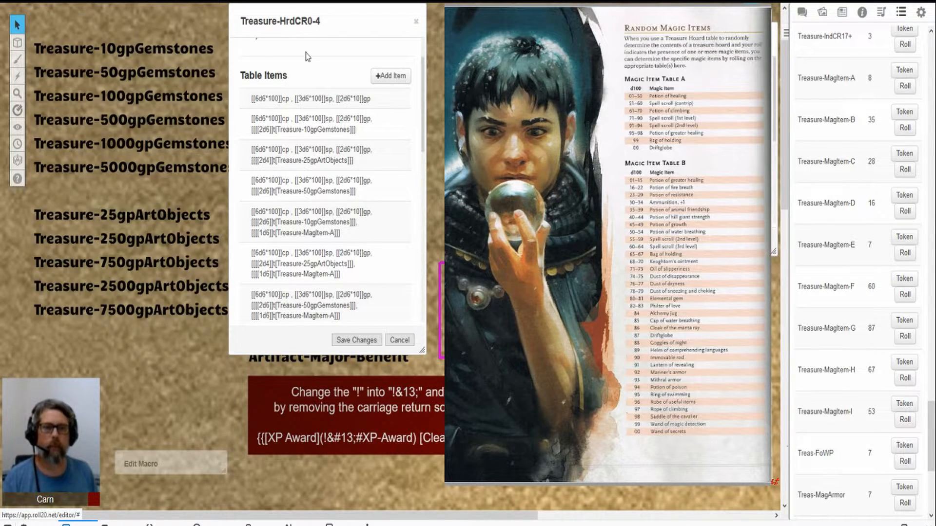
click(416, 22)
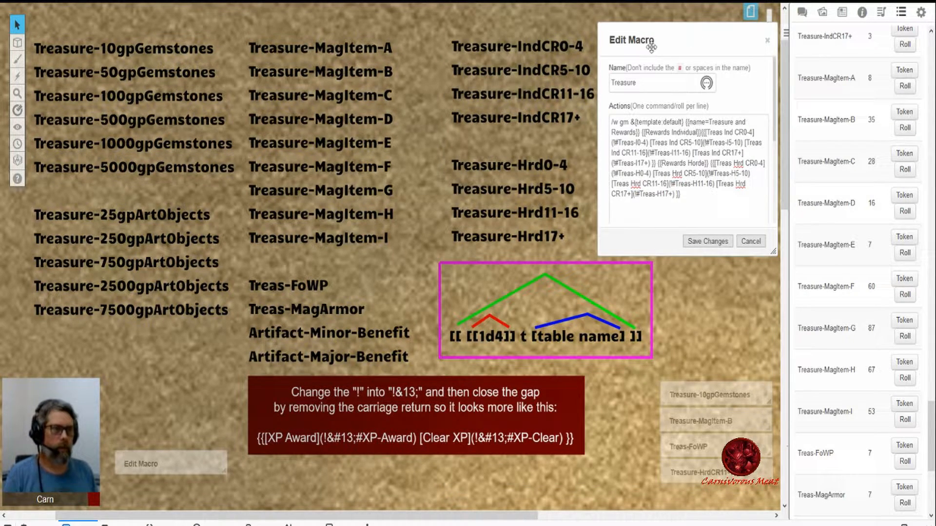
double_click(650, 41)
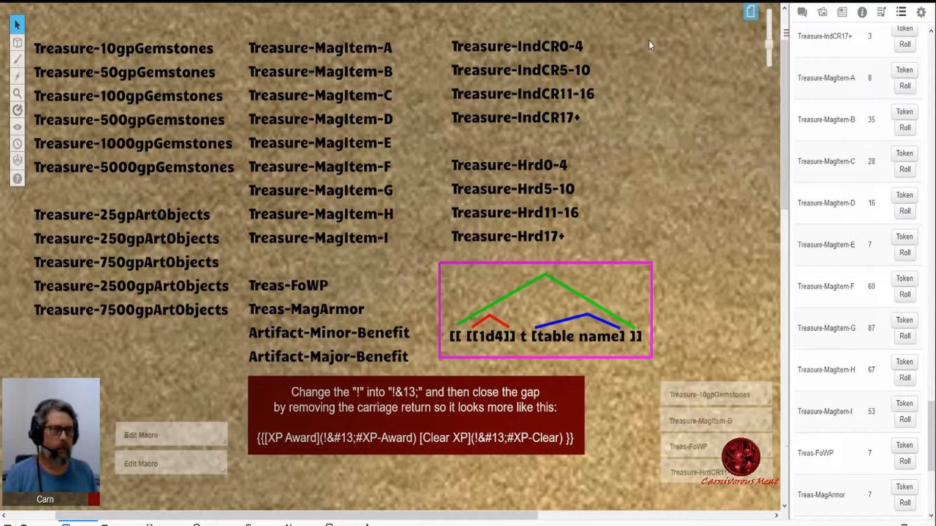
Step: Restore the collapsed Treas-H11-16 macro and the Treasure-HrdCR11-16 table, and place them side by side
double_click(153, 464)
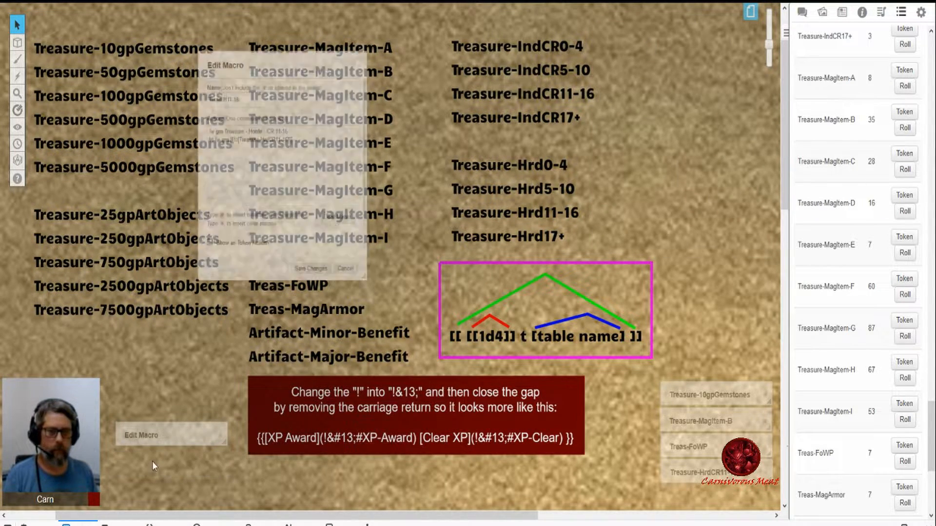
drag(249, 44, 98, 29)
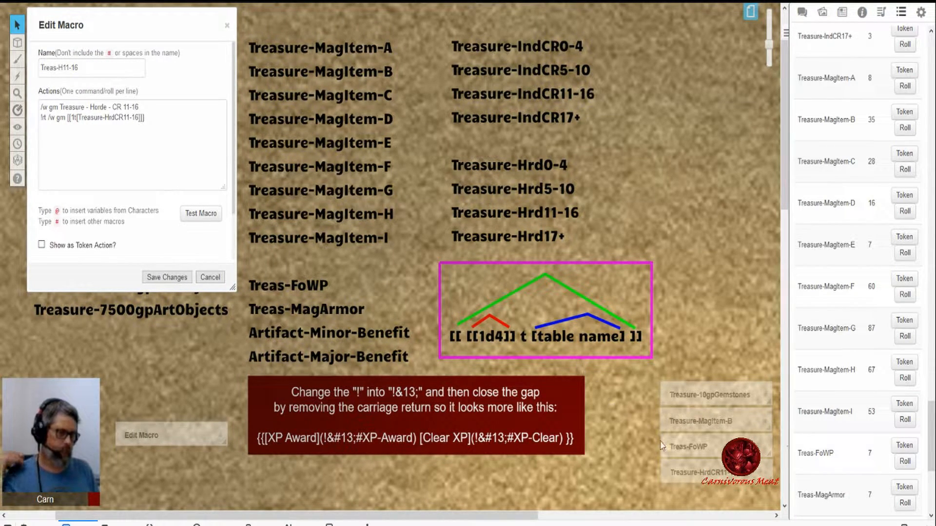
click(702, 473)
drag(293, 28, 303, 28)
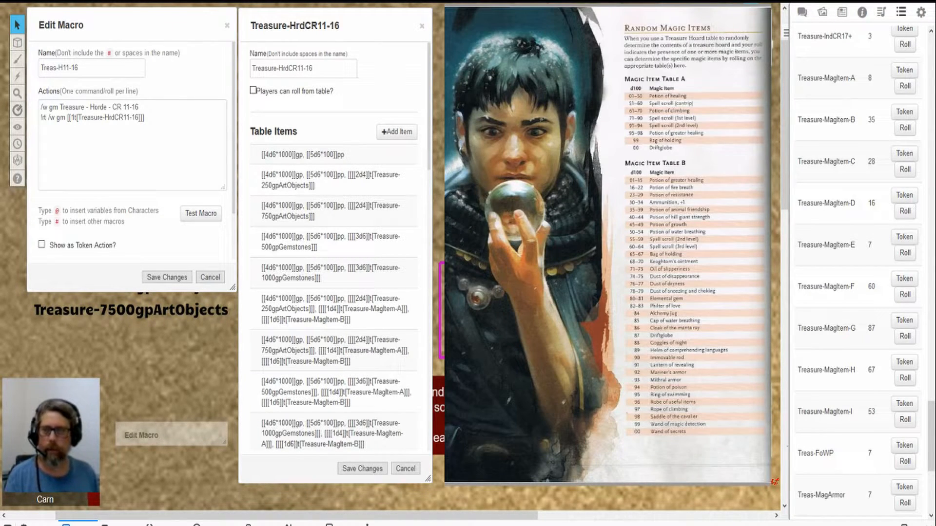
Step: Find the Treasure Hoard: Challenge 11–16 table in the rulebook and examine its GP and PP coin formulas
click(608, 240)
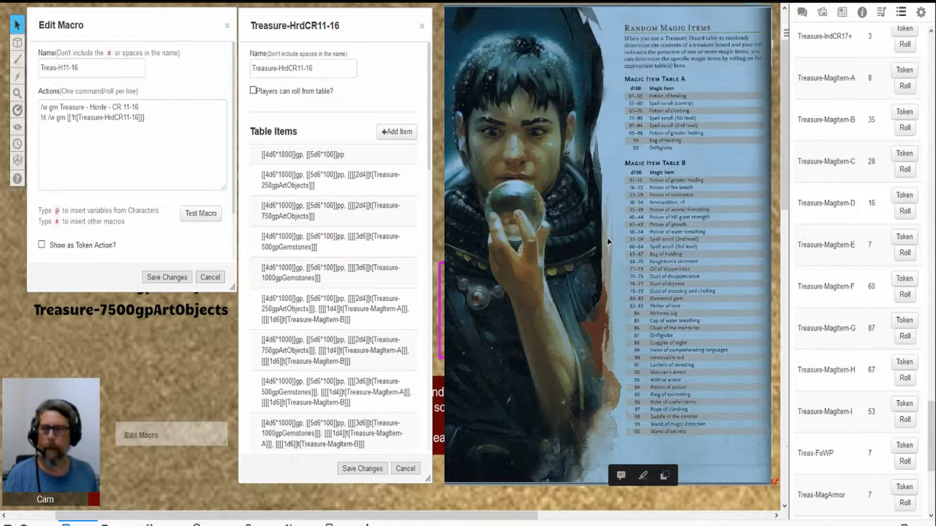
scroll(607, 238, up, 2)
scroll(608, 237, up, 2)
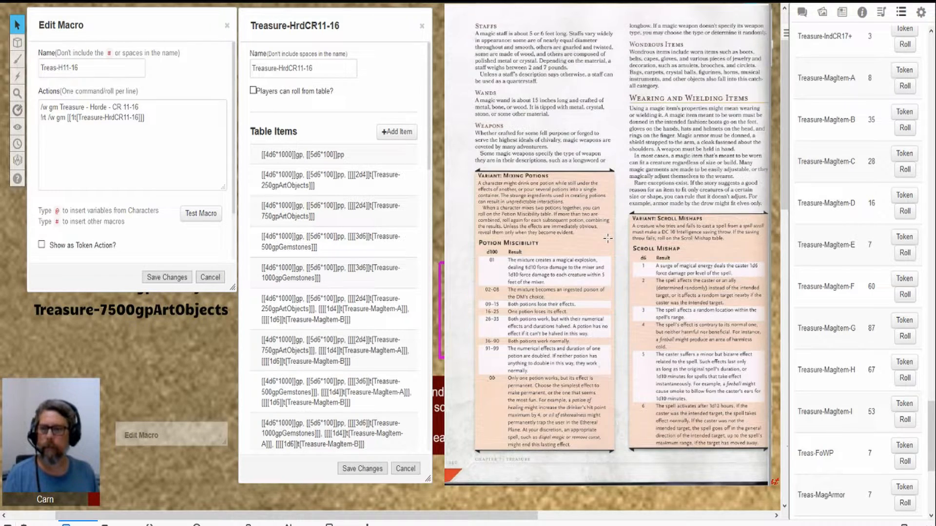
scroll(608, 237, up, 2)
scroll(607, 238, up, 2)
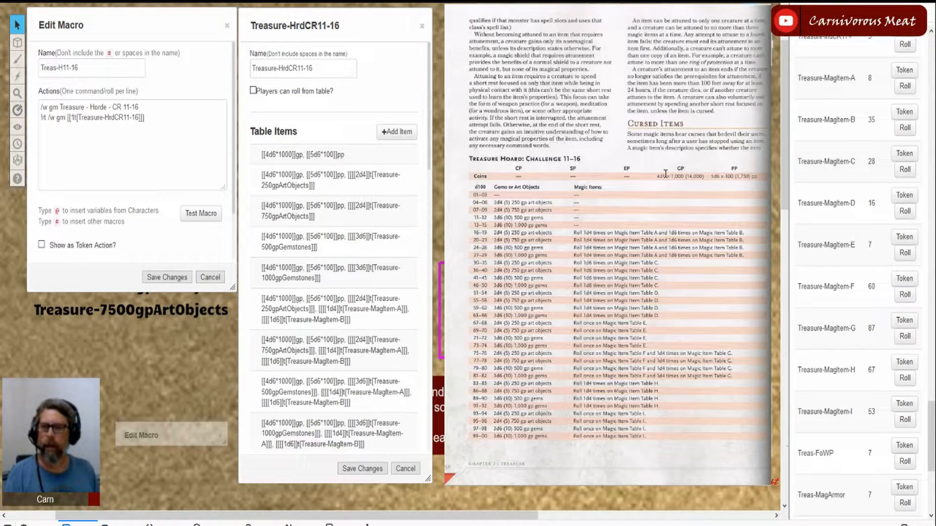
drag(657, 177, 749, 179)
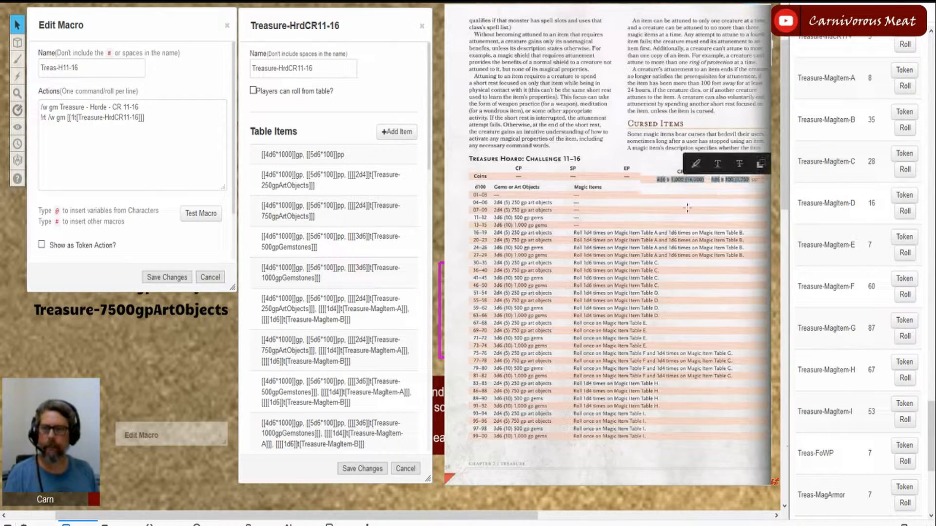
click(650, 206)
click(649, 205)
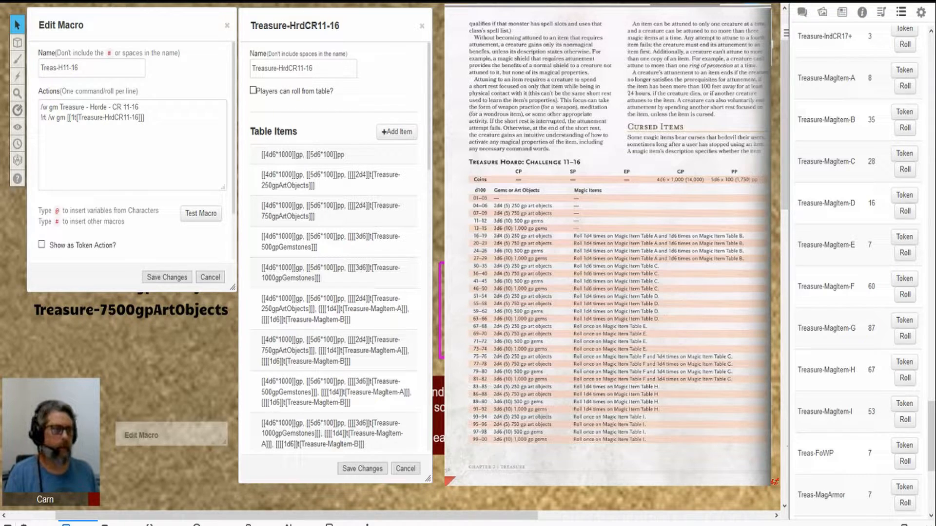
Step: Turn on the macro quick bar for the game
click(800, 16)
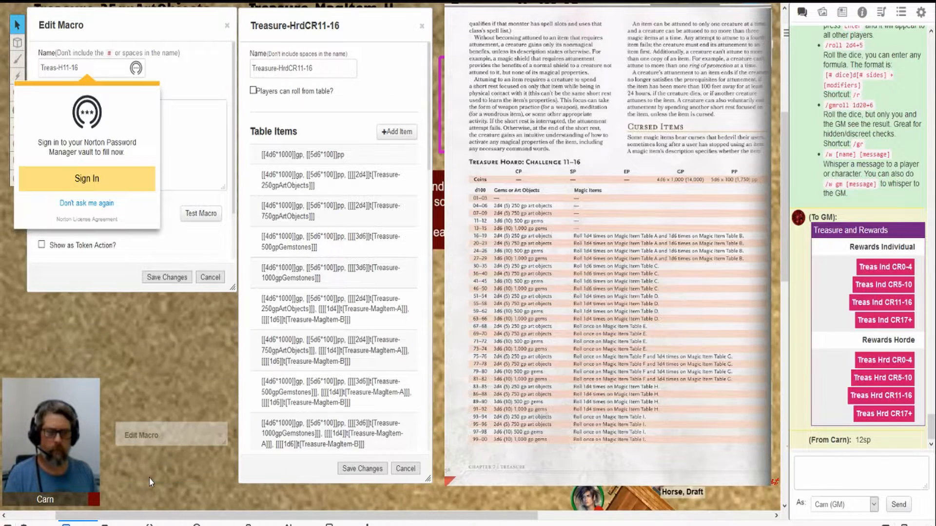
scroll(150, 478, up, 1)
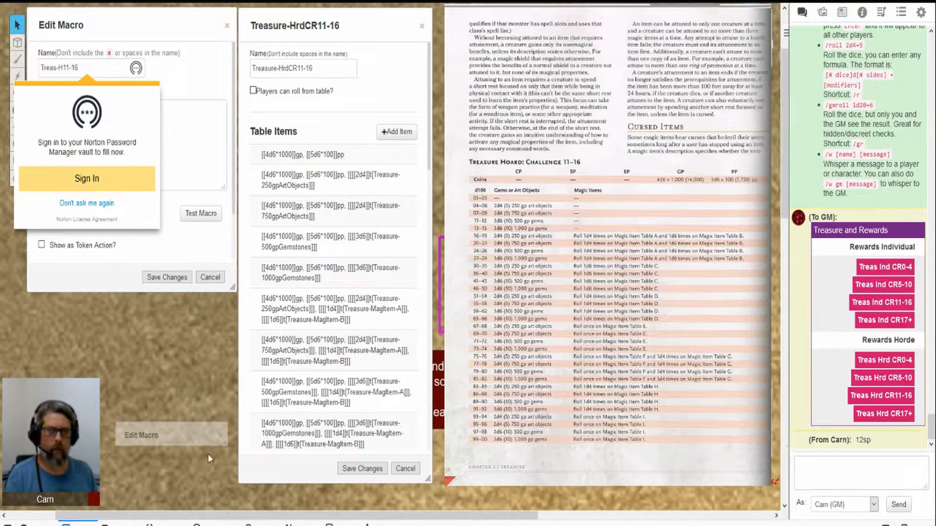
click(920, 14)
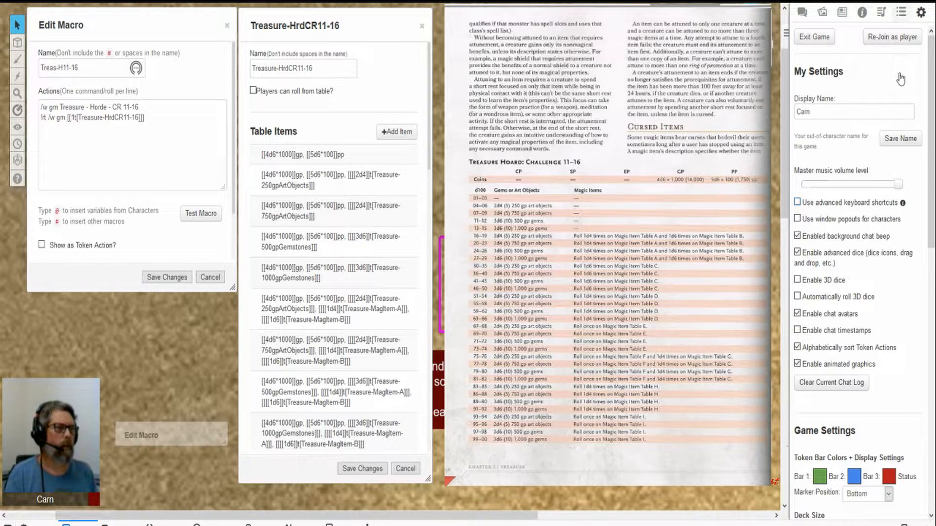
click(901, 15)
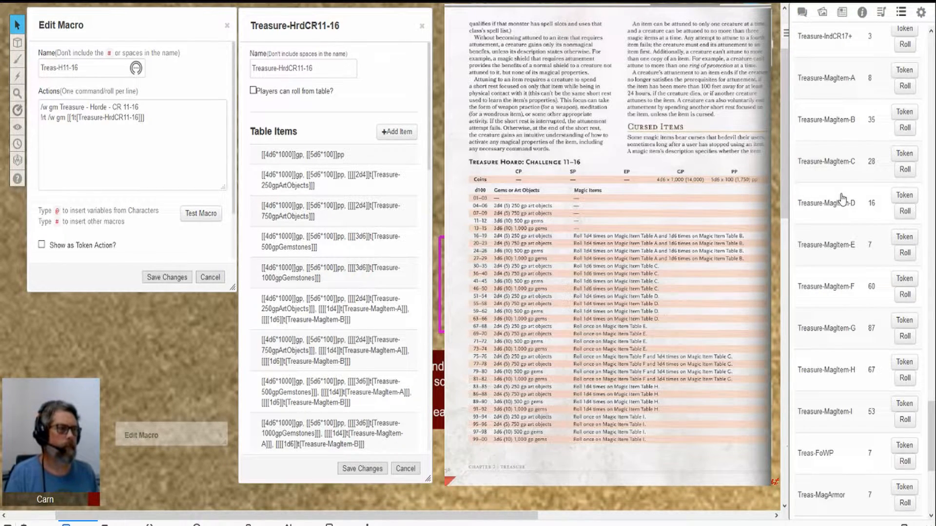
scroll(842, 199, up, 10)
scroll(842, 199, up, 15)
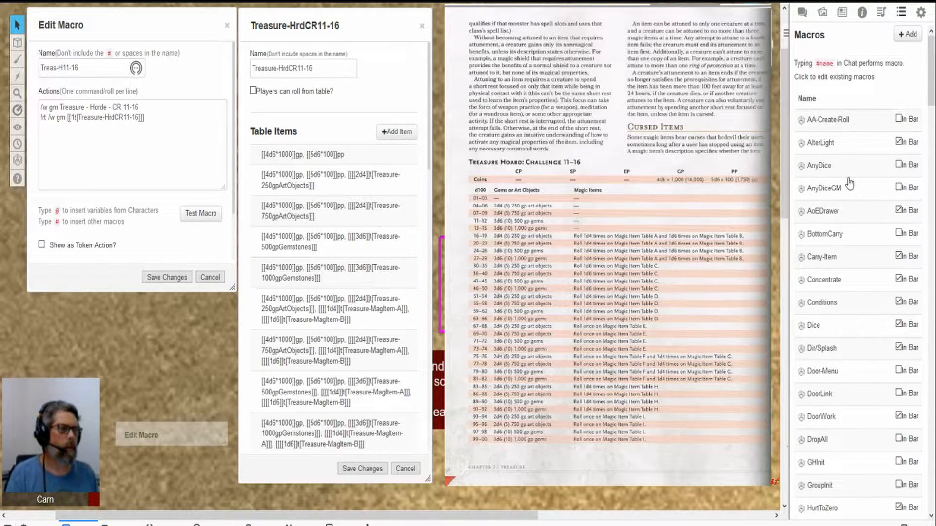
scroll(850, 183, down, 15)
scroll(849, 184, down, 3)
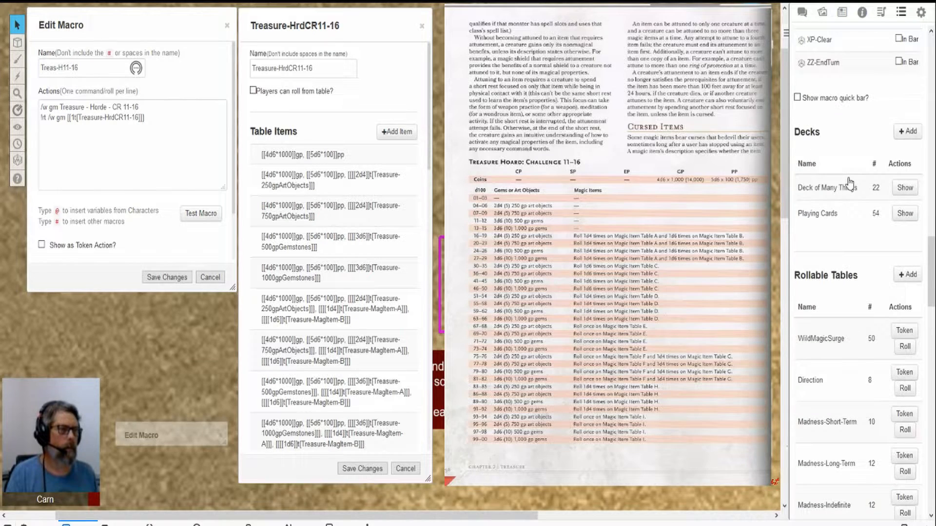
click(797, 97)
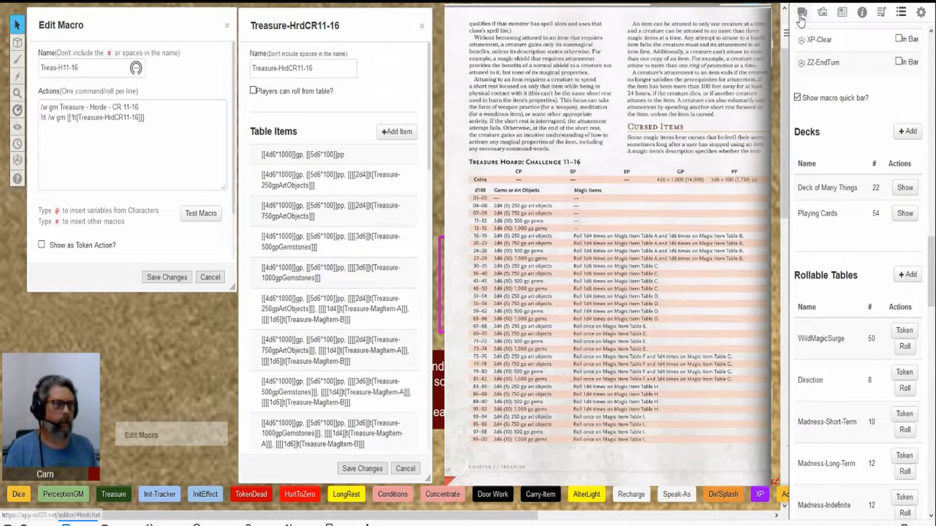
Step: Check the Treasure and Rewards chat menu, and locate the Treas macros in the macro list
click(802, 12)
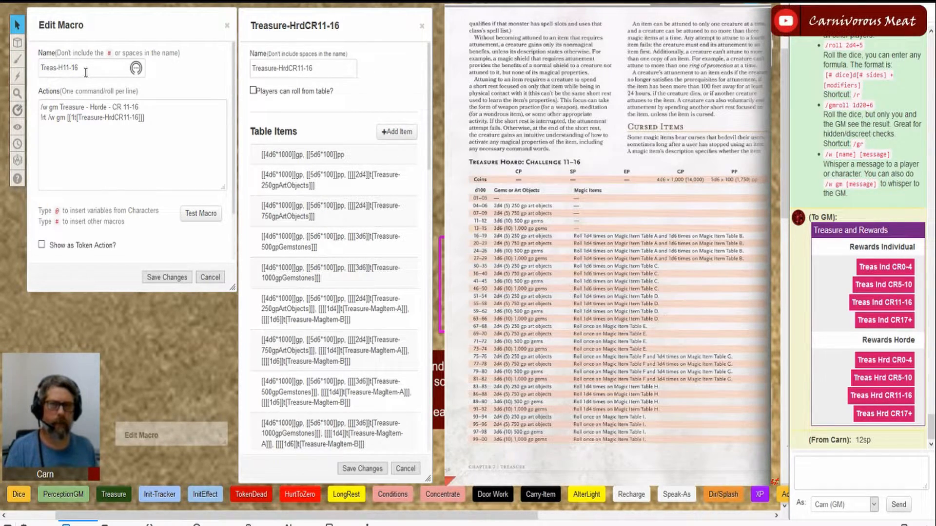
click(899, 14)
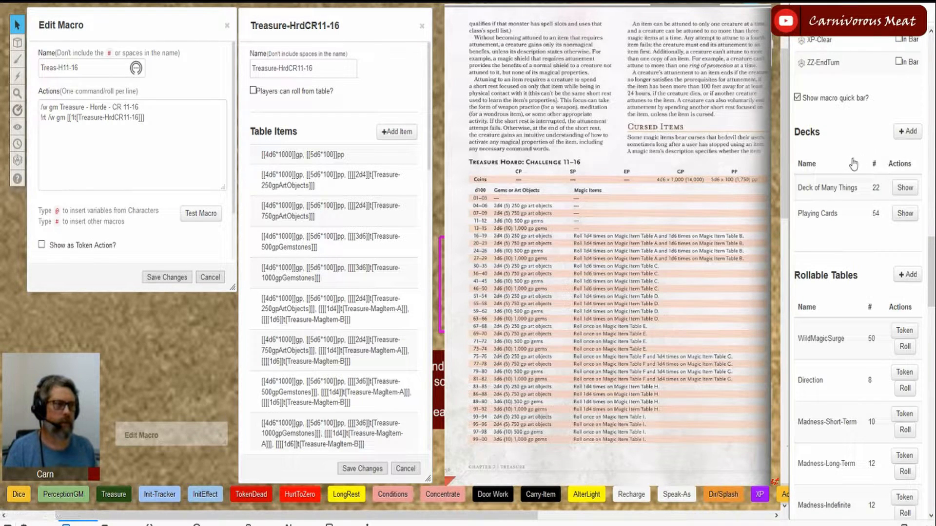
scroll(854, 173, up, 10)
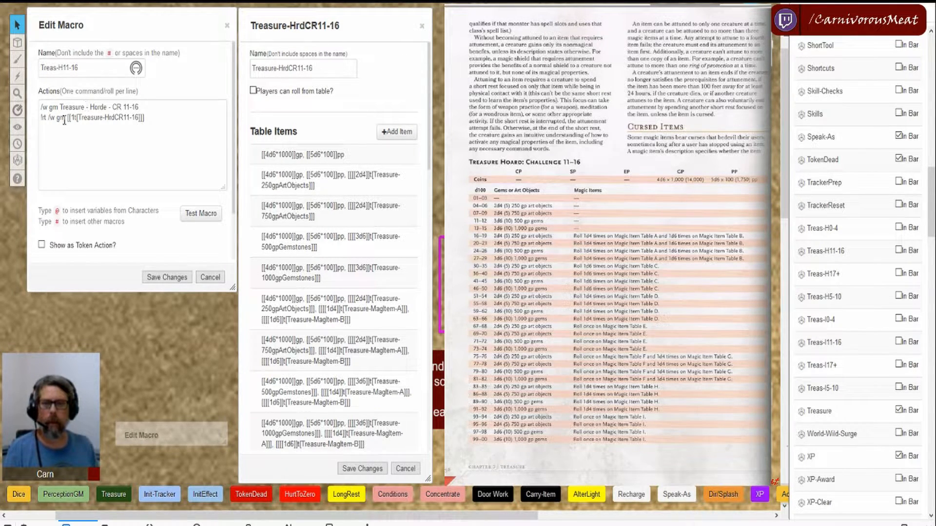
Step: Examine the Treas-H11-16 macro's GM whisper line, its !t prefix and its [[1t[Treasure-HrdCR11-16]]] table roll
drag(41, 107, 142, 107)
click(77, 139)
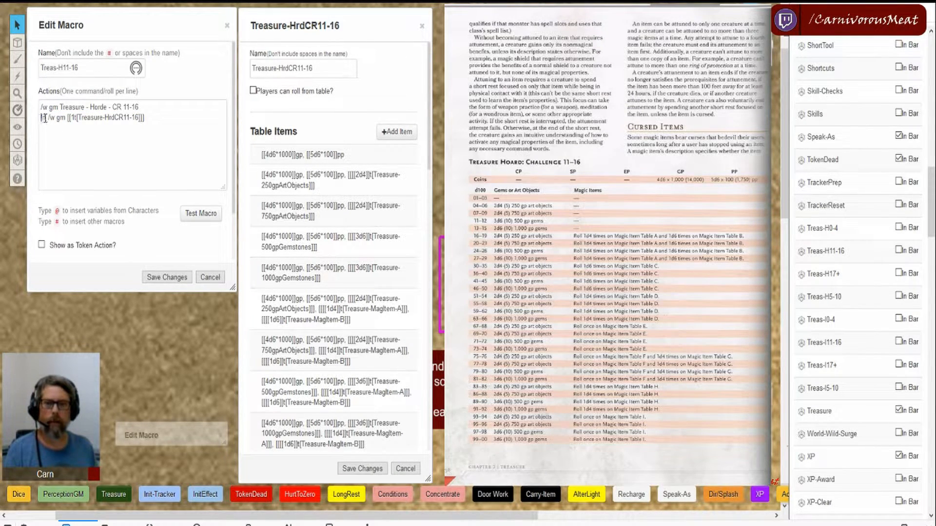
drag(49, 118, 40, 118)
text(!t)
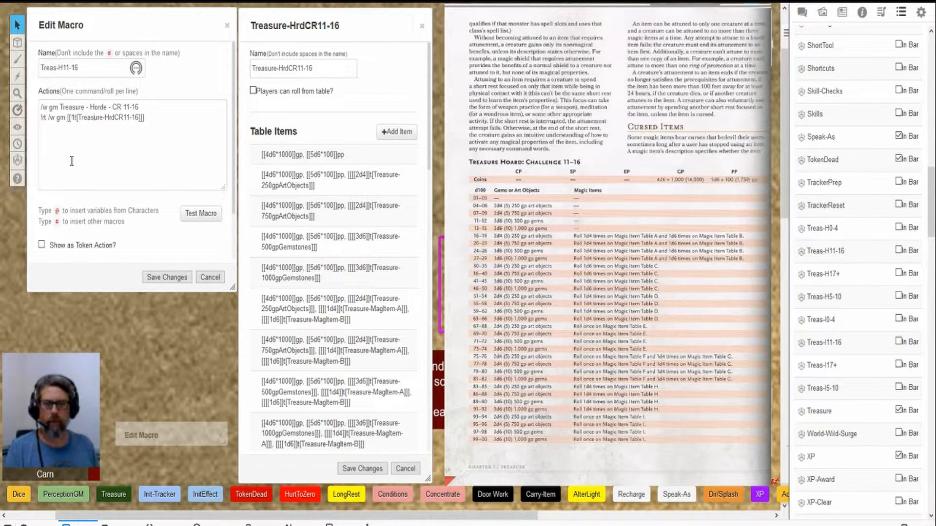
drag(49, 117, 139, 115)
click(74, 142)
click(91, 149)
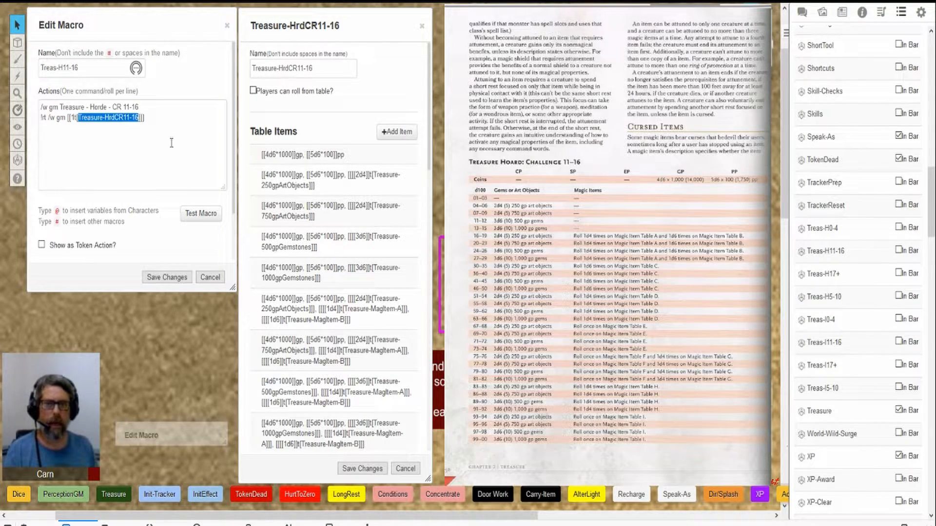
Step: Roll the Treas Hrd CR11-16 treasure from the chat menu and highlight the whispered result
click(801, 14)
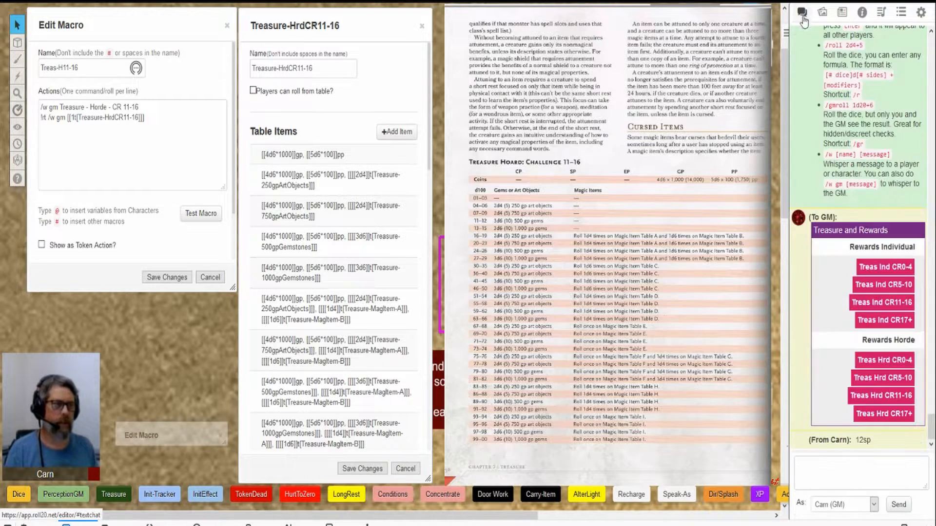
click(881, 398)
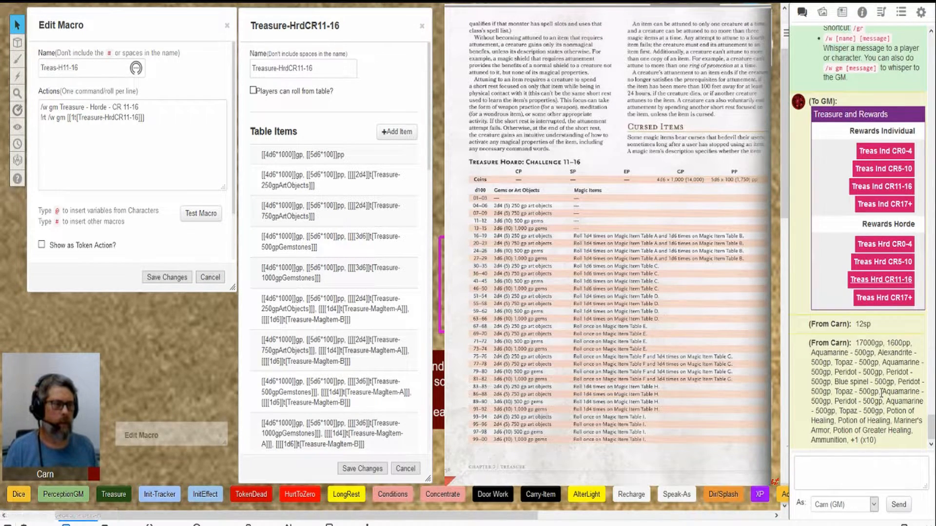
drag(810, 343, 894, 445)
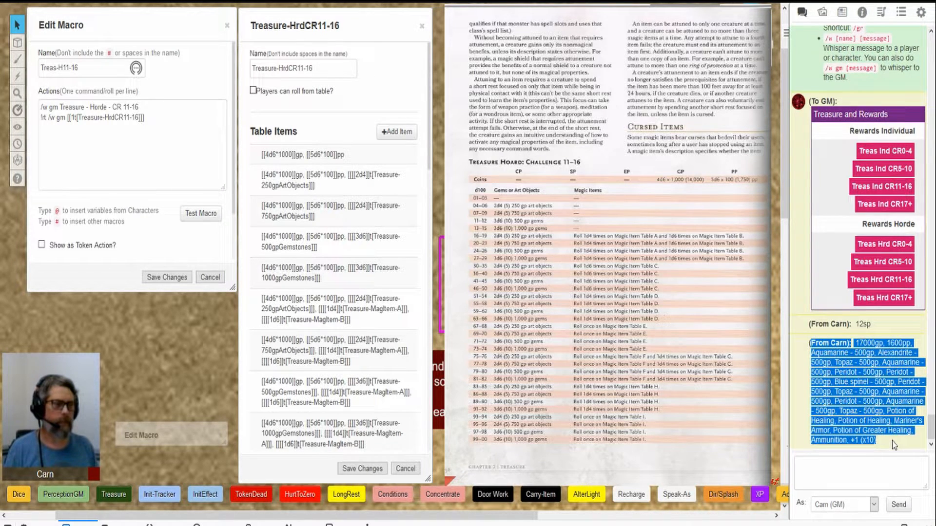
click(856, 471)
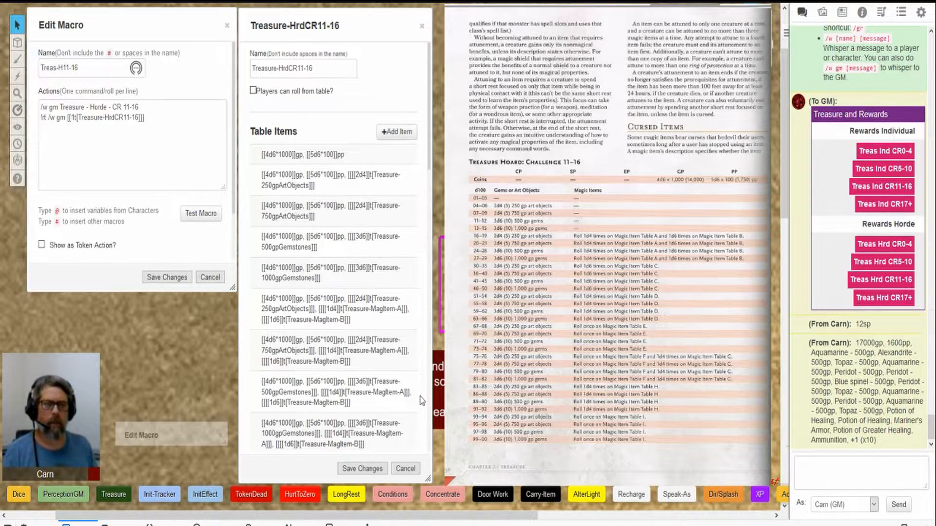
Step: Open the Treasure-HrdCR11-16 item combining 500gp gemstones with Magic Item Tables A and B, and place its dialog over the macro
scroll(422, 398, down, 1)
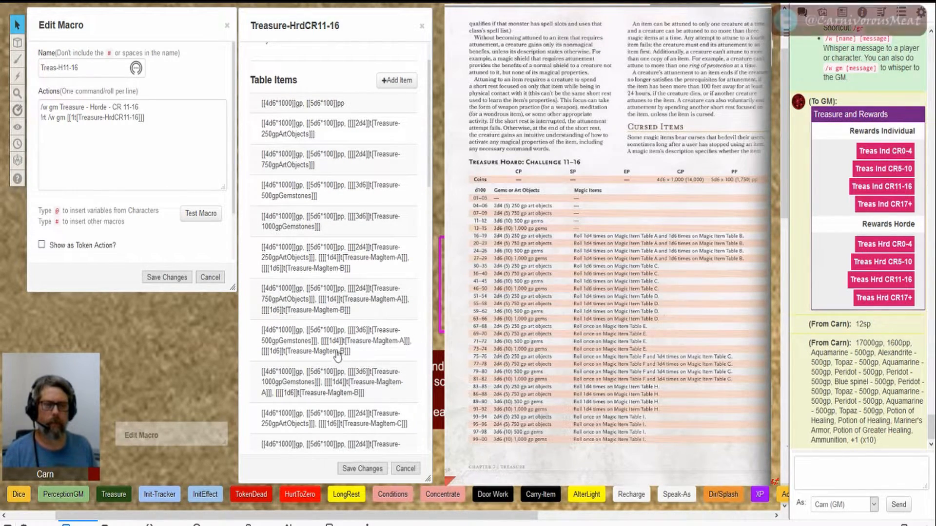
click(312, 346)
drag(442, 132, 145, 129)
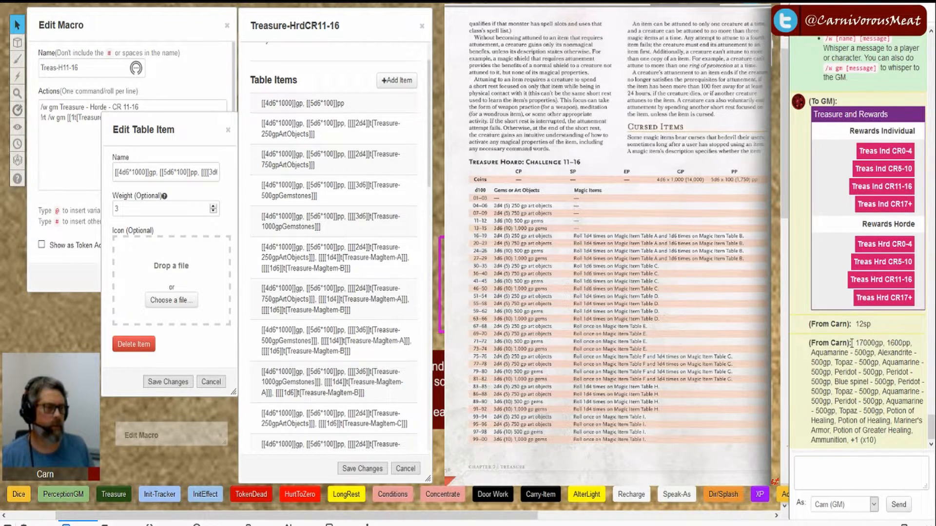
Step: Compare the item's gp and [[5d6*100]]pp coin formulas with the gold and platinum amounts in the chat result
drag(857, 343, 884, 343)
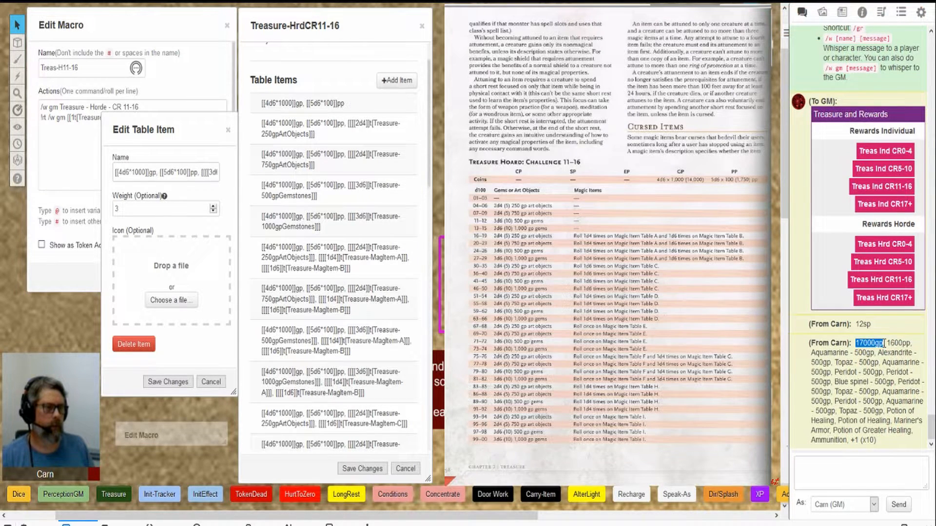
drag(166, 172, 192, 171)
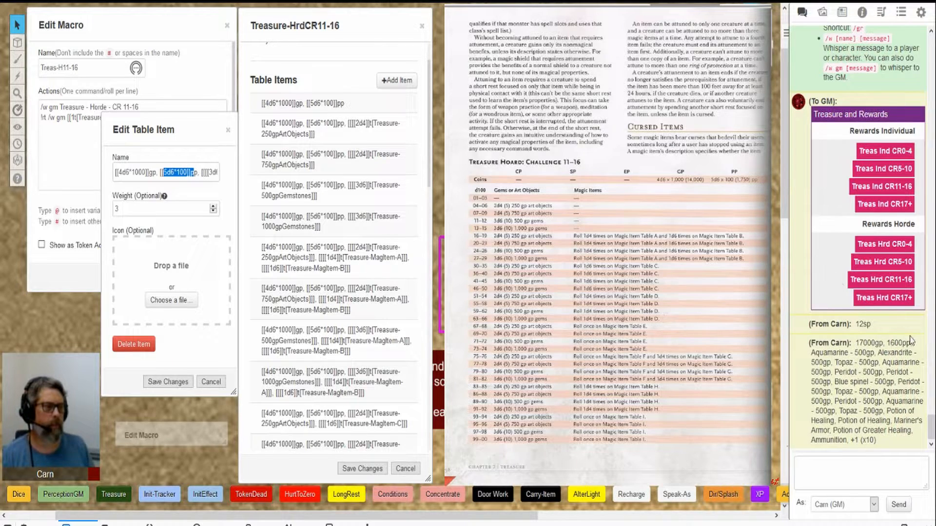
drag(886, 343, 914, 346)
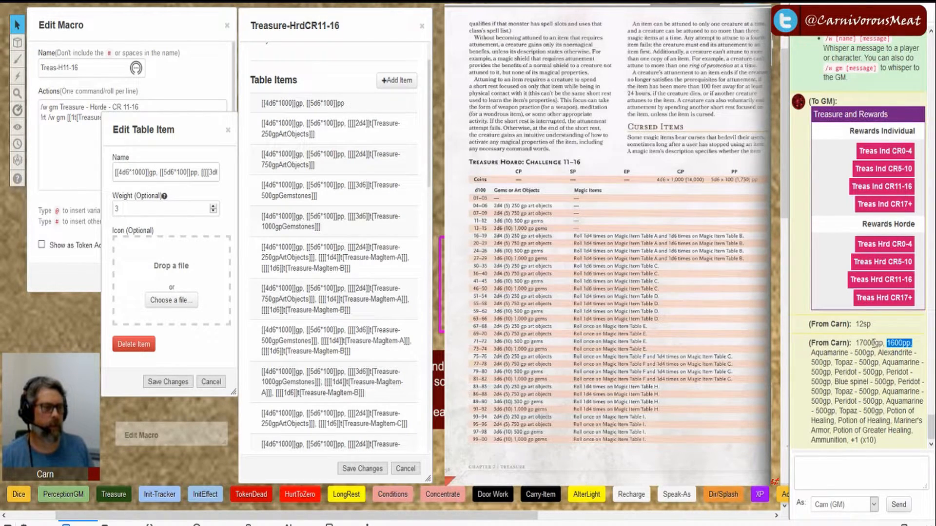
drag(858, 343, 876, 344)
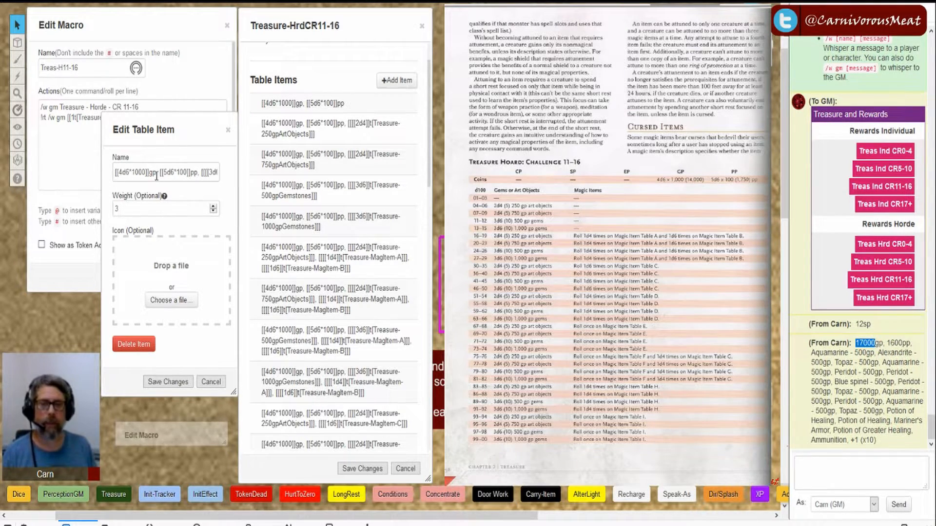
Step: Examine the nested 3d6 roll on the Treasure-500gpGemstones table within the item's name
click(210, 171)
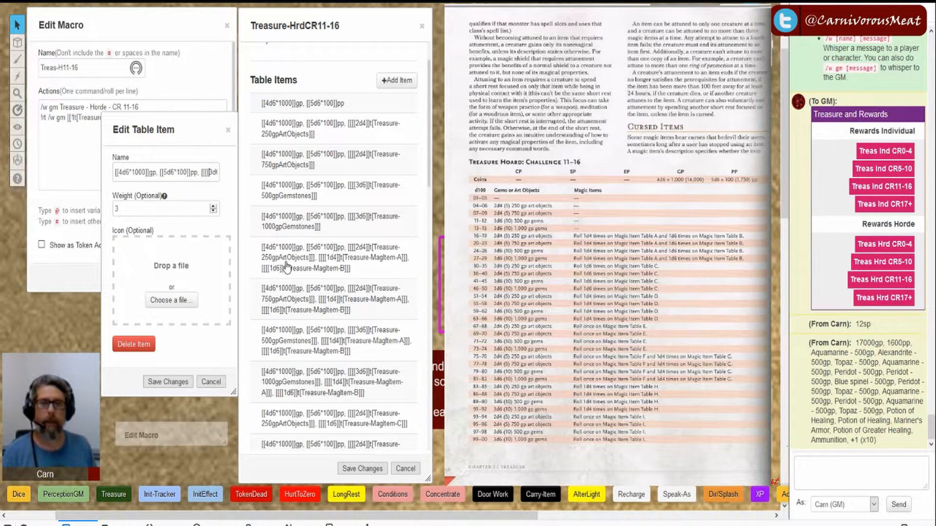
key(Right)
key(Right)
key(Right)
key(Right)
key(Right)
key(Right)
key(Right)
key(Right)
key(Right)
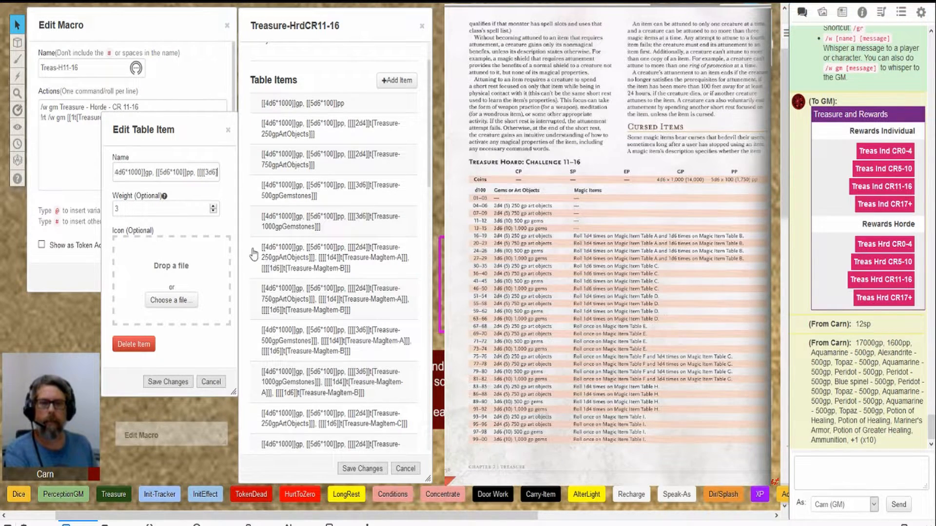
key(Right)
key(Right)
key(Right)
key(Right)
key(Right)
key(Right)
key(Right)
key(Right)
key(Right)
key(Right)
key(Right)
key(Right)
key(Right)
key(Right)
key(Right)
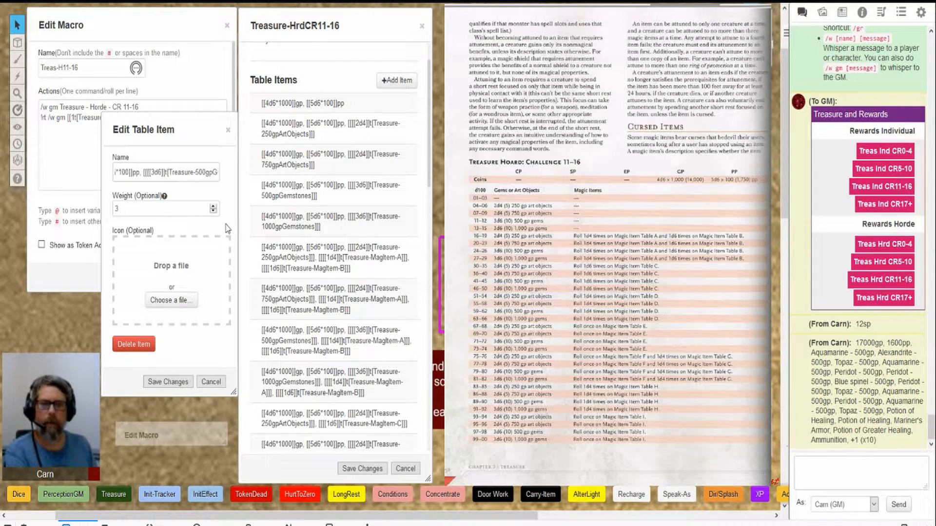
key(Right)
key(Right)
key(Right)
key(Right)
key(Right)
key(Right)
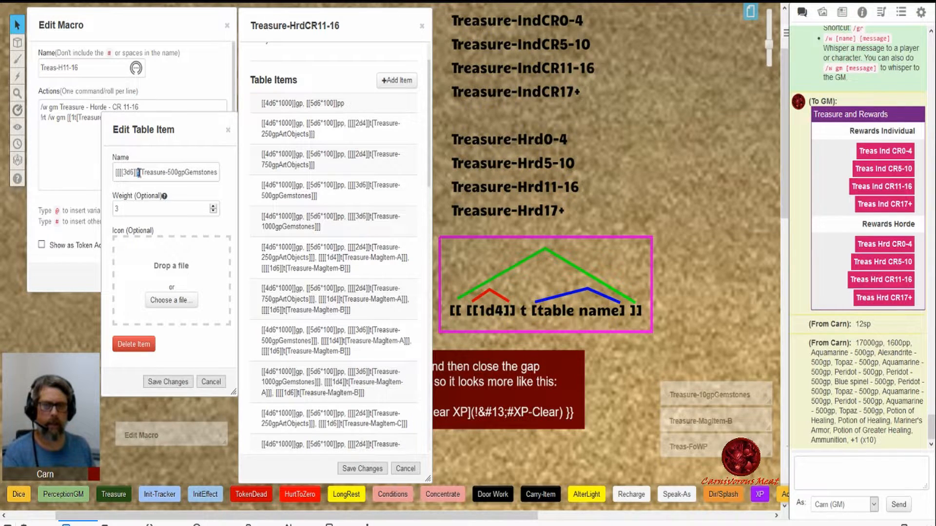
Step: Check the item's Treasure-500gpGemstones table reference and closing brackets against the gemstones listed in the chat result
drag(141, 172, 216, 170)
key(Right)
key(Right)
key(Right)
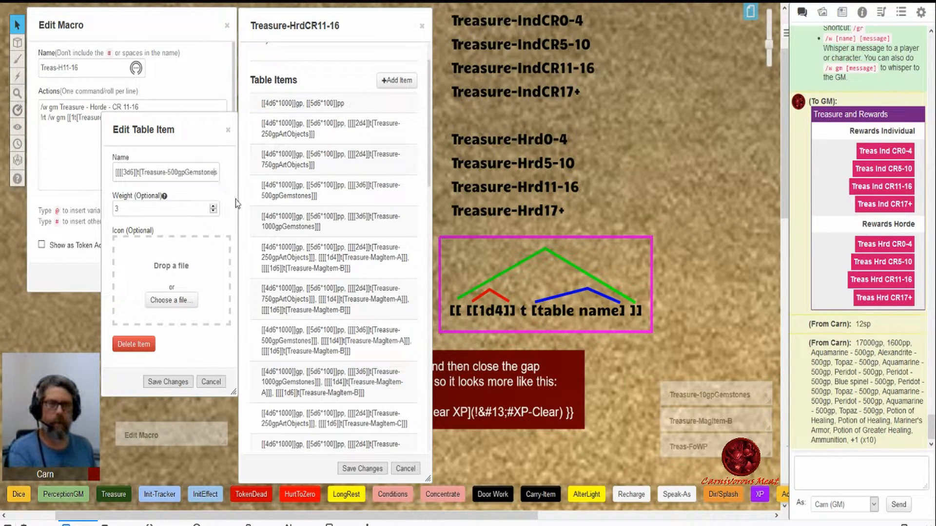
key(Right)
key(Right)
key(Right)
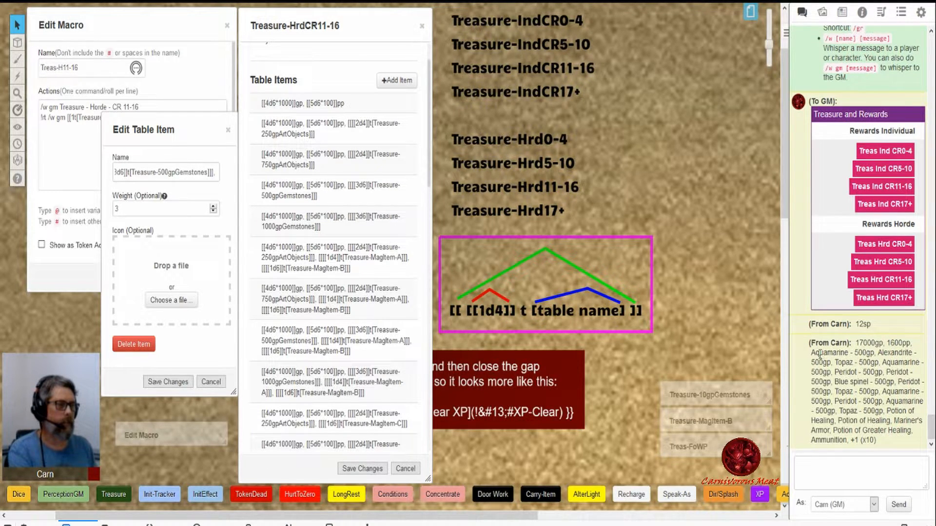
drag(811, 353, 885, 411)
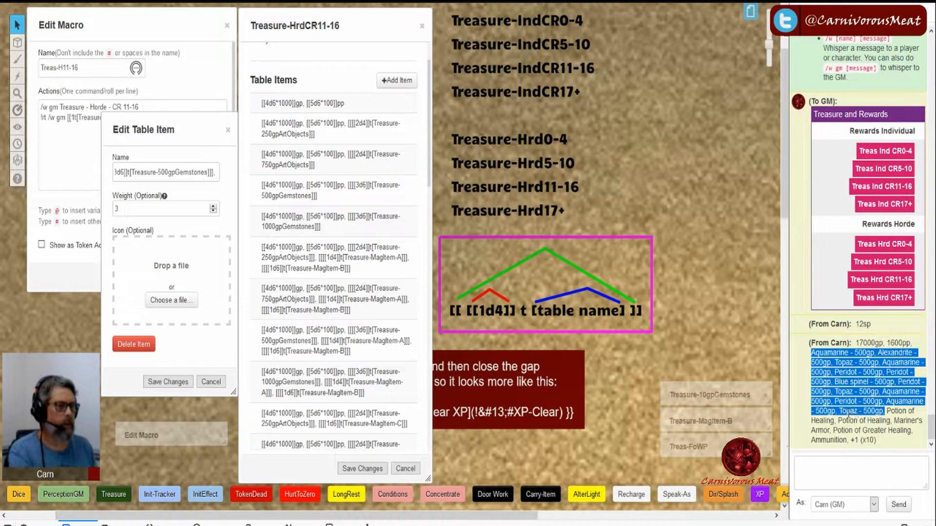
Step: Examine the nested 1d4 roll on the Treasure-MagItem-A table that follows the 500gp gemstones in the item's name
click(860, 468)
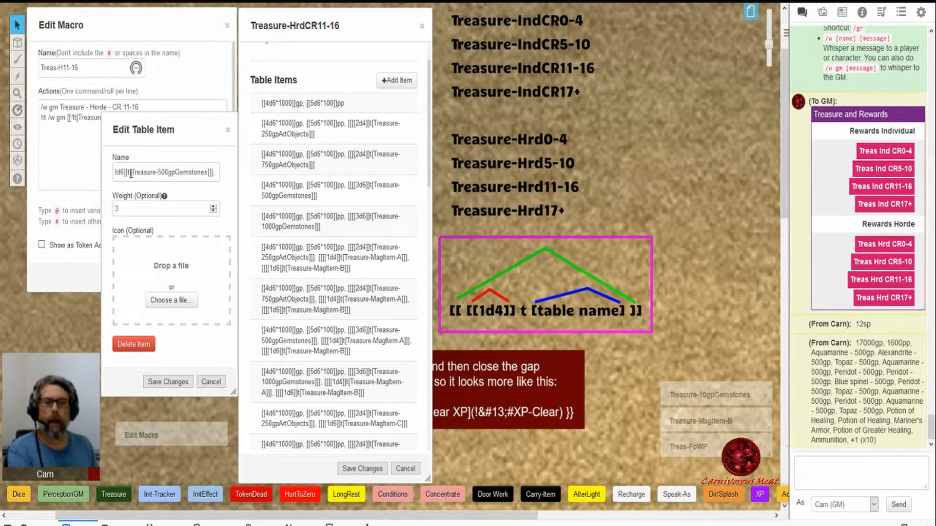
drag(119, 174, 215, 174)
click(215, 173)
text(, [[[[)
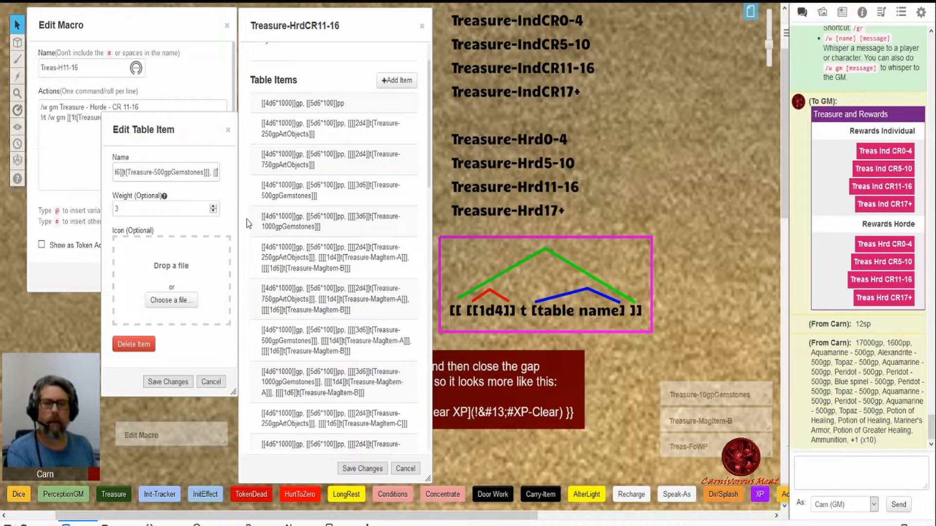
text(1d4]]t[Treasure-MagItem-A])
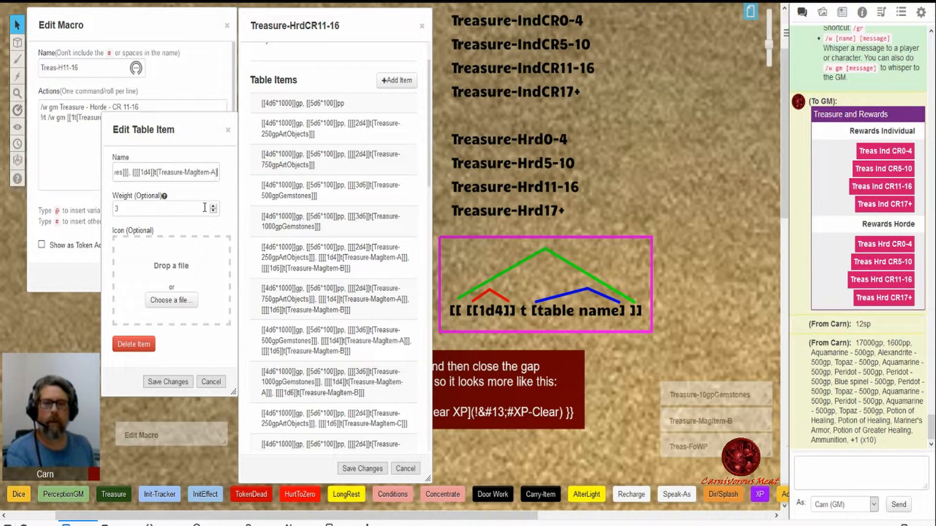
text(]], [[[)
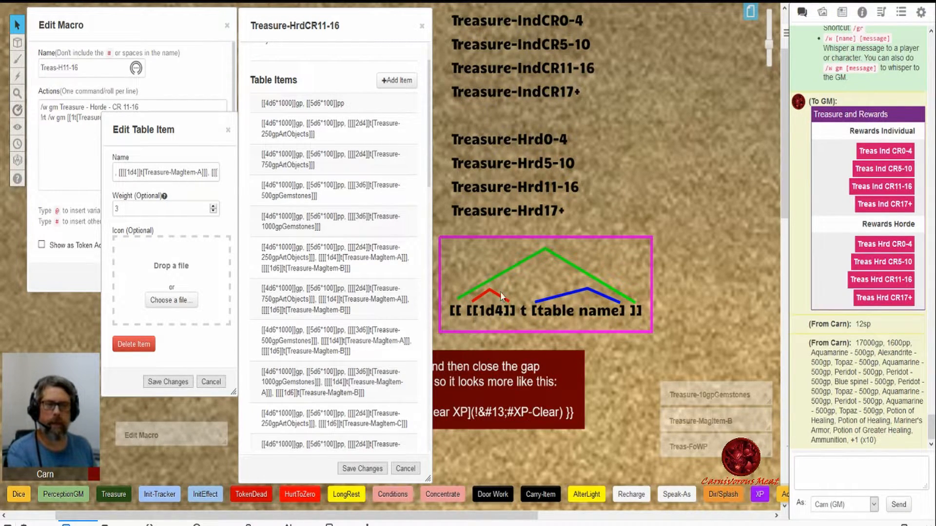
Step: Compare the item's Treasure-MagItem-A reference with the Table A magic items listed in the chat result
drag(140, 171, 208, 172)
click(144, 172)
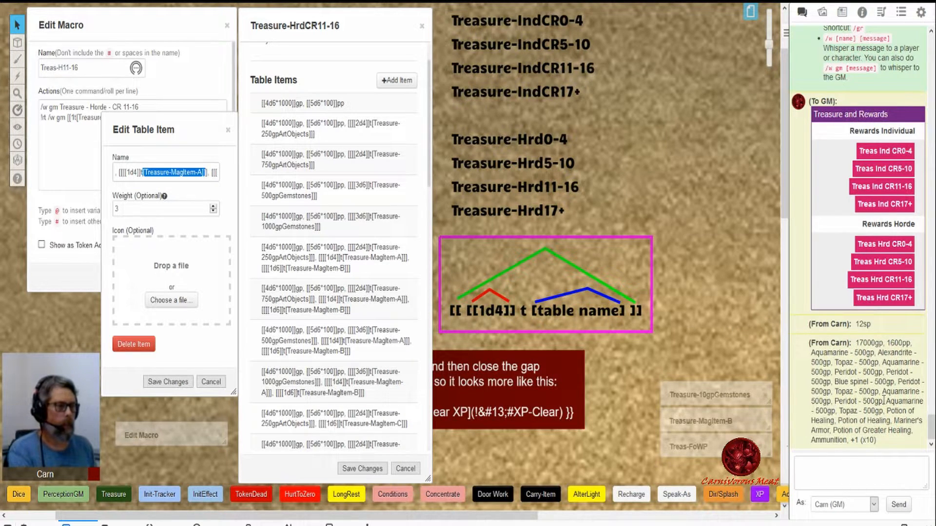
mouse_move(887, 411)
mouse_down()
mouse_move(876, 421)
mouse_move(893, 422)
mouse_up()
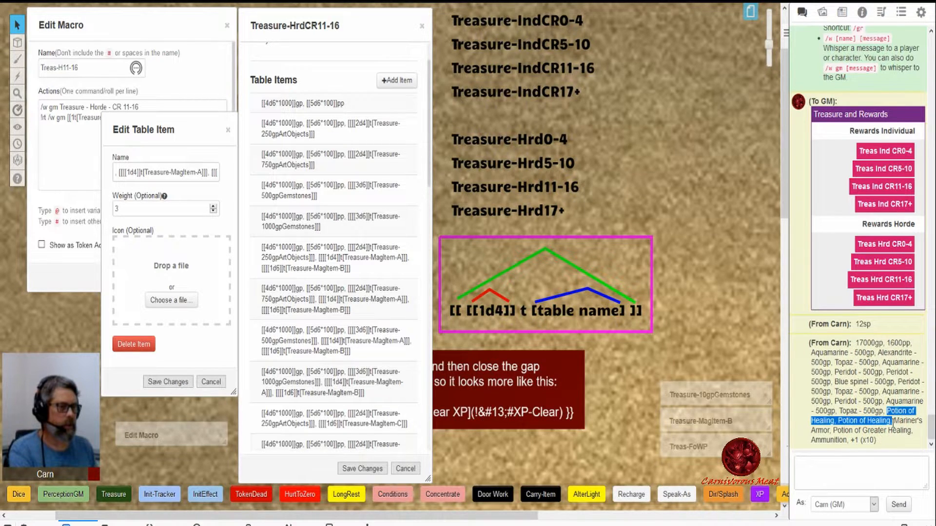
mouse_move(893, 422)
mouse_down()
mouse_move(916, 422)
mouse_move(829, 432)
mouse_up()
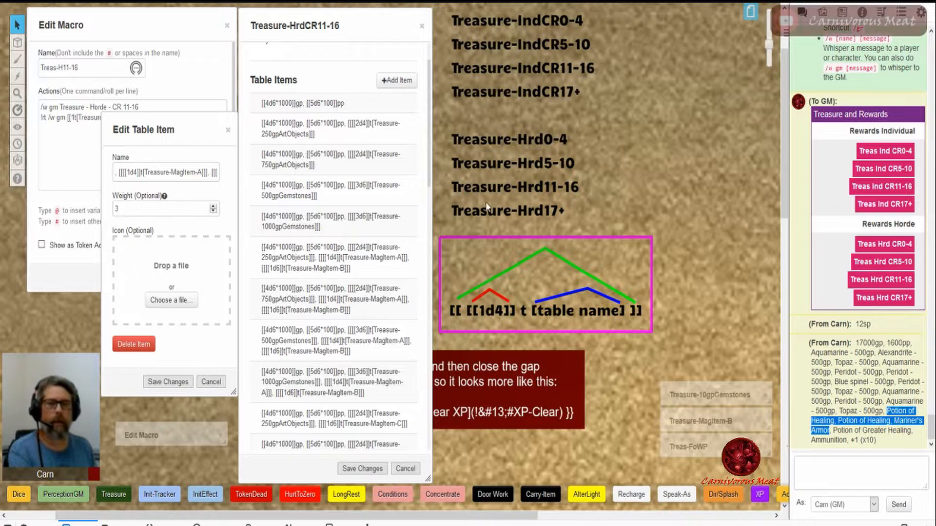
Step: Examine the rest of the item's name through the nested 1d6 roll on the Treasure-MagItem-B table
drag(125, 173, 210, 173)
click(212, 173)
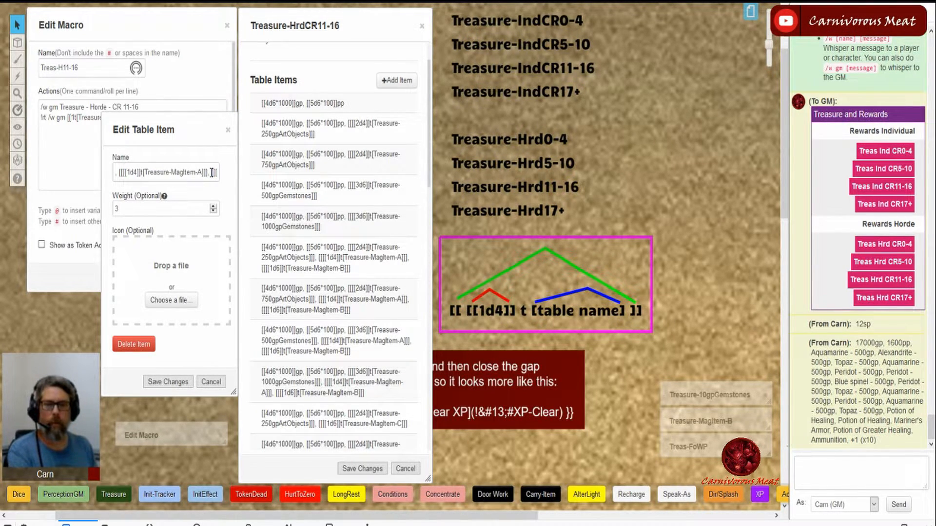
key(Right)
key(Right)
key(Right)
key(Right)
key(Right)
key(Right)
key(Right)
key(Right)
key(Right)
key(Right)
key(Right)
key(Right)
key(Right)
key(Right)
key(Right)
key(Right)
key(Right)
key(Right)
key(Right)
key(Right)
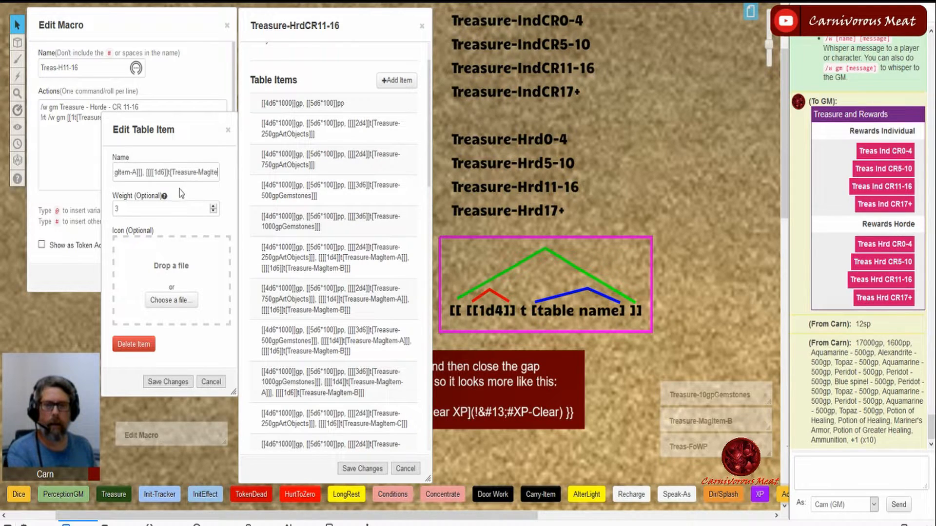
key(Right)
key(Right)
key(Right)
key(Right)
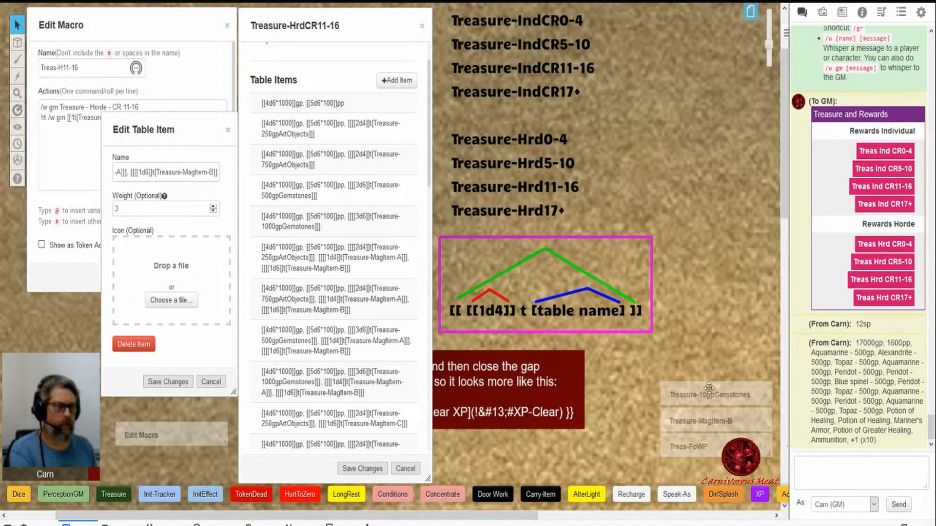
Step: Open the Treasure-MagItem-B table, compare its Ammunition, +1 (x[[1d20]]) item with the quantity in the chat result, and close it
click(709, 419)
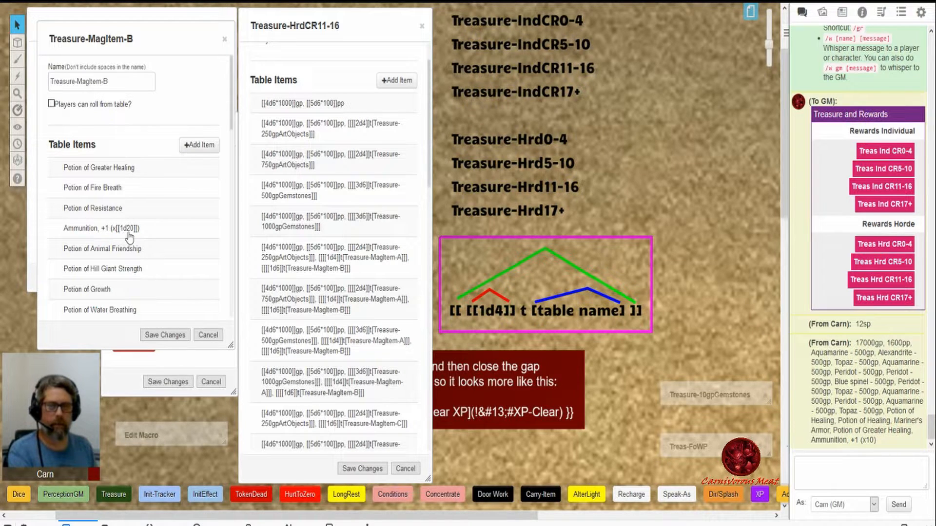
drag(877, 442, 862, 442)
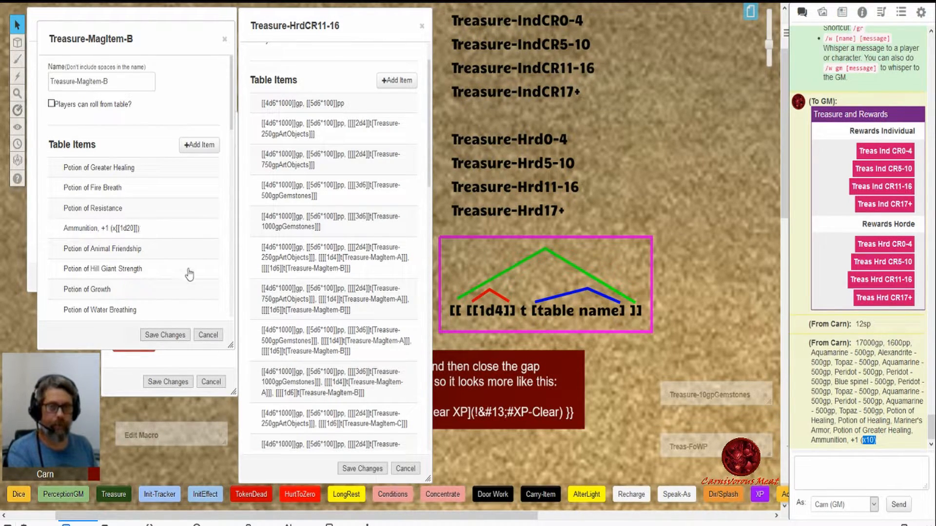
click(226, 39)
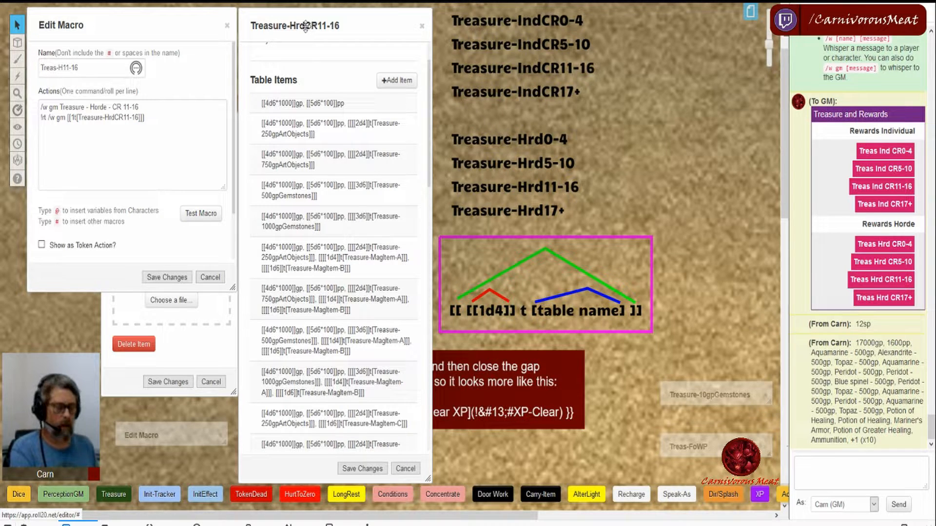
Step: Collapse the Treas-H11-16 macro and the Treasure-HrdCR11-16 table, and close the table item dialog
key(Escape)
key(Escape)
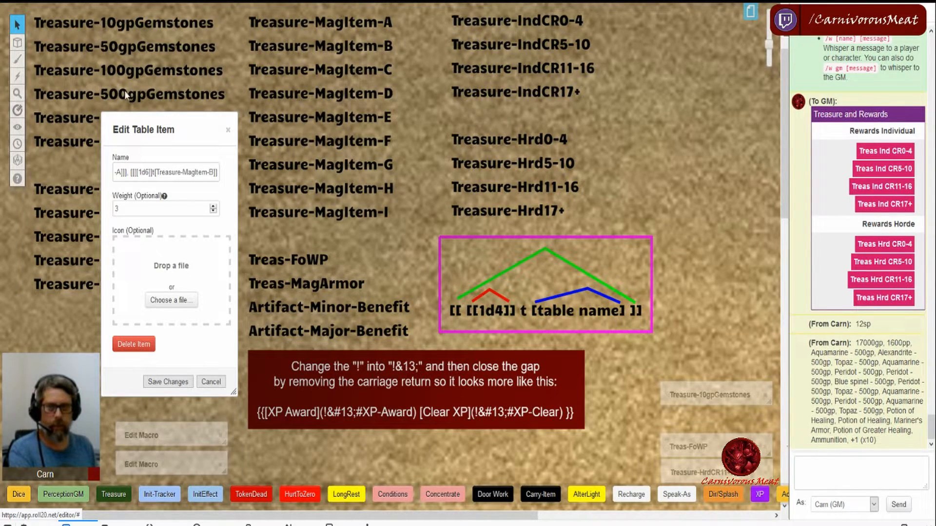
click(227, 130)
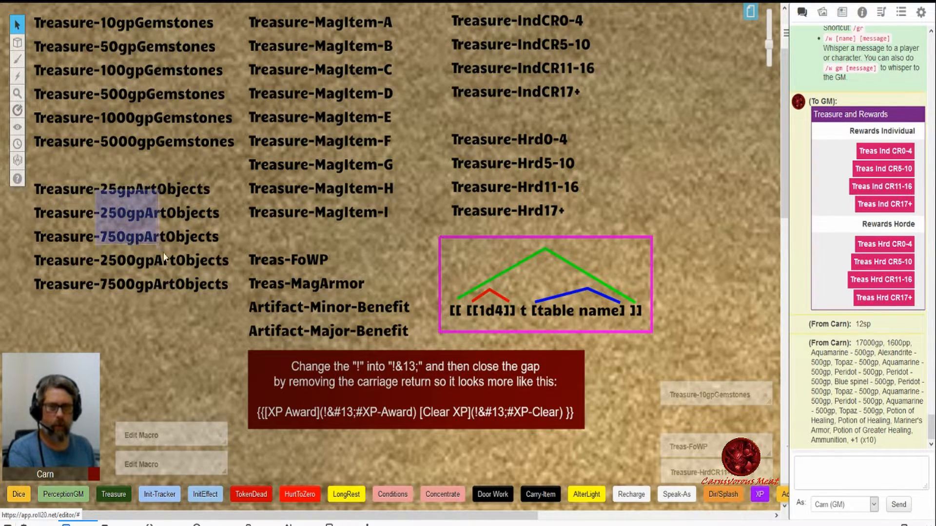
Step: Restore the Treas-H11-16 macro and compare its Treasure-HrdCR11-16 reference with the table names listed on the map
drag(285, 25, 402, 222)
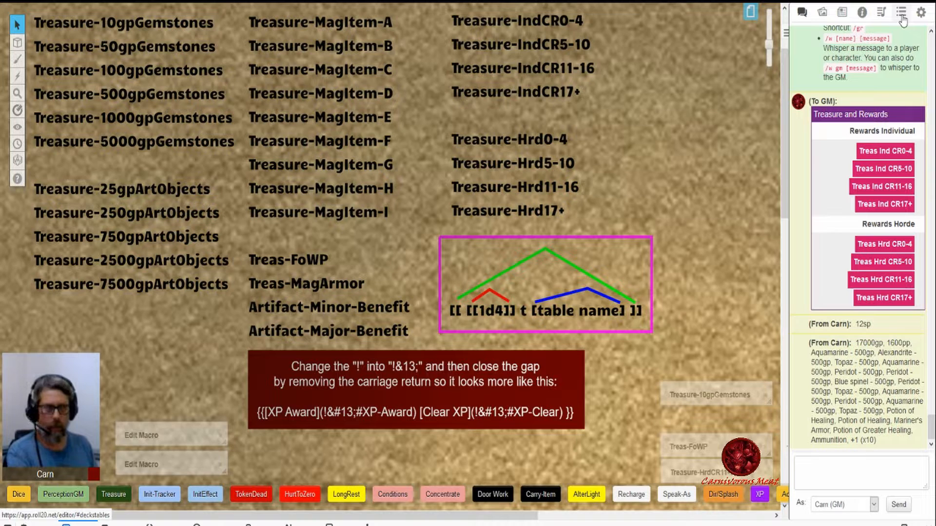
click(160, 462)
drag(78, 117, 140, 117)
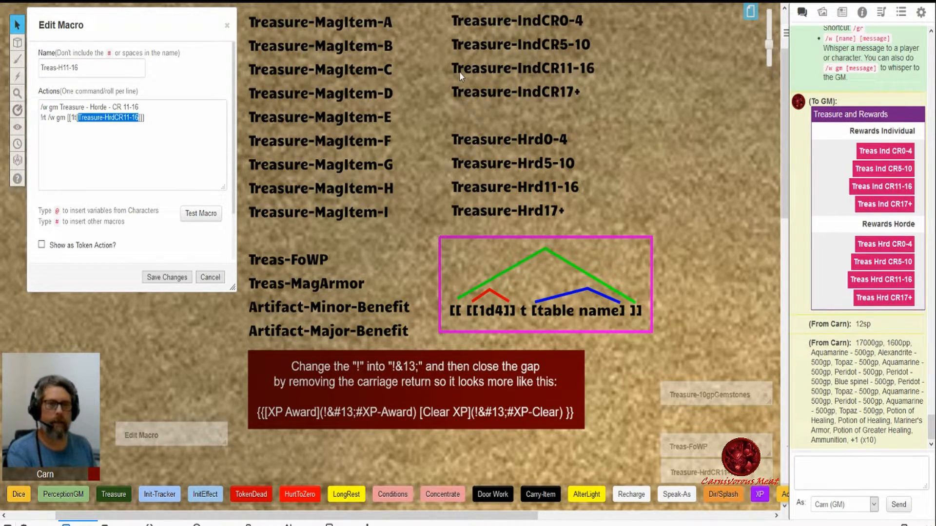
drag(460, 191, 586, 181)
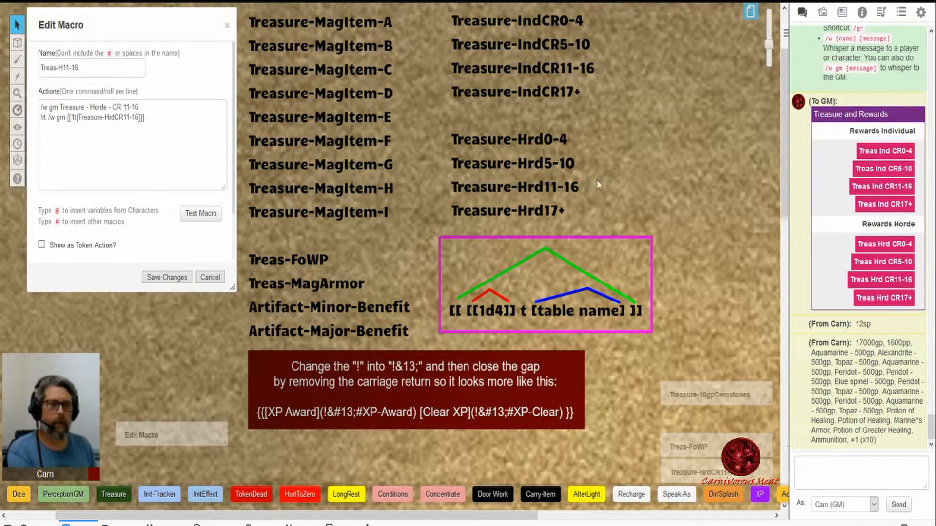
Step: Examine the Treas-H11-16 macro's entry in the collection, and look through the rollable tables from Treasure-10gpGemstones to Artifact-Major-Benefit
click(901, 12)
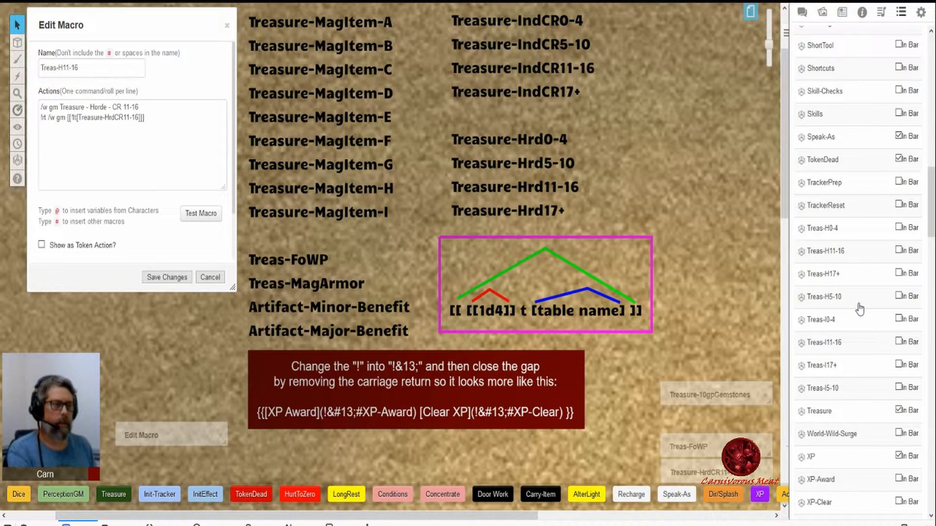
click(821, 256)
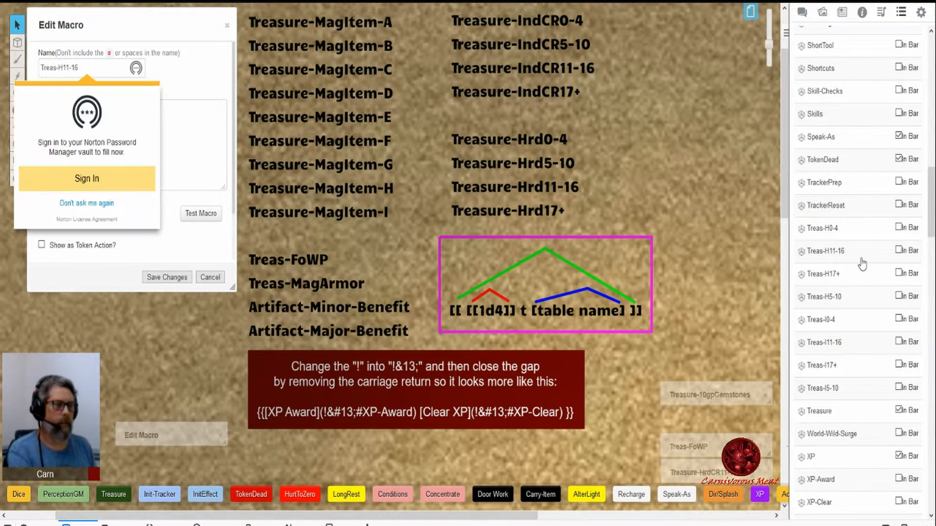
drag(929, 184, 925, 237)
scroll(877, 283, down, 15)
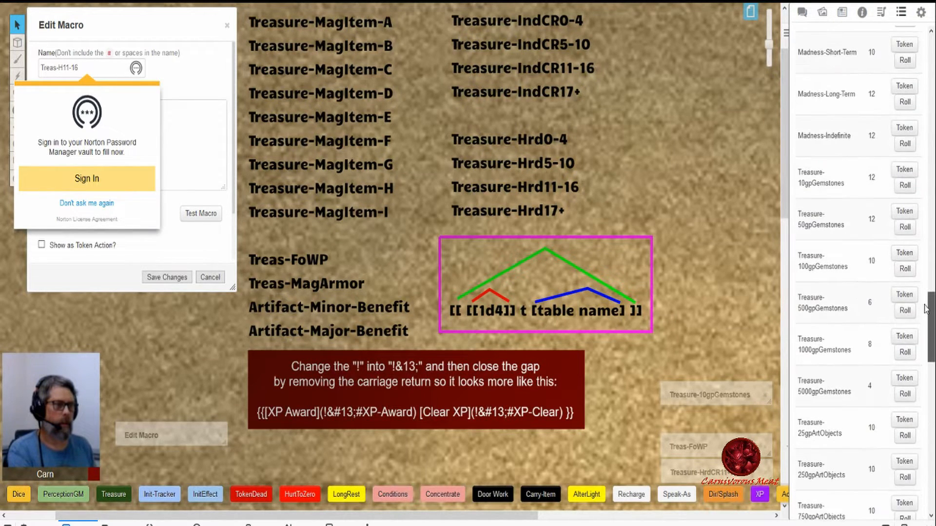
scroll(872, 277, down, 1)
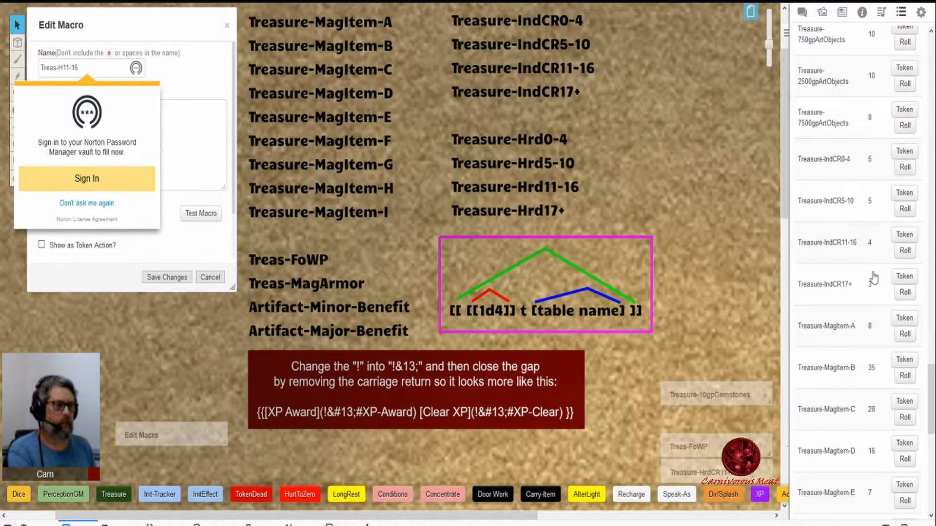
scroll(811, 262, down, 1)
scroll(811, 261, down, 15)
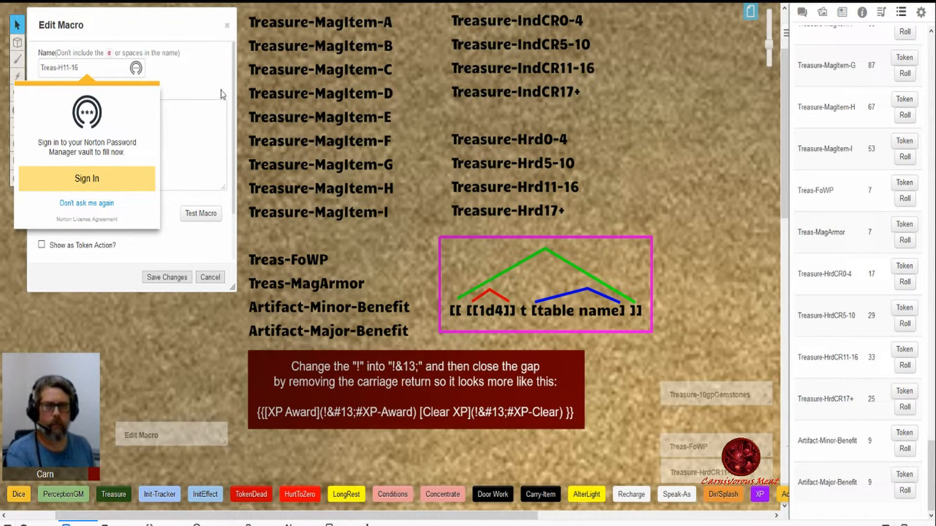
Step: Dismiss the password manager prompt, collapse the Treas-H11-16 macro and review the treasure tables back up to the gemstones
click(212, 74)
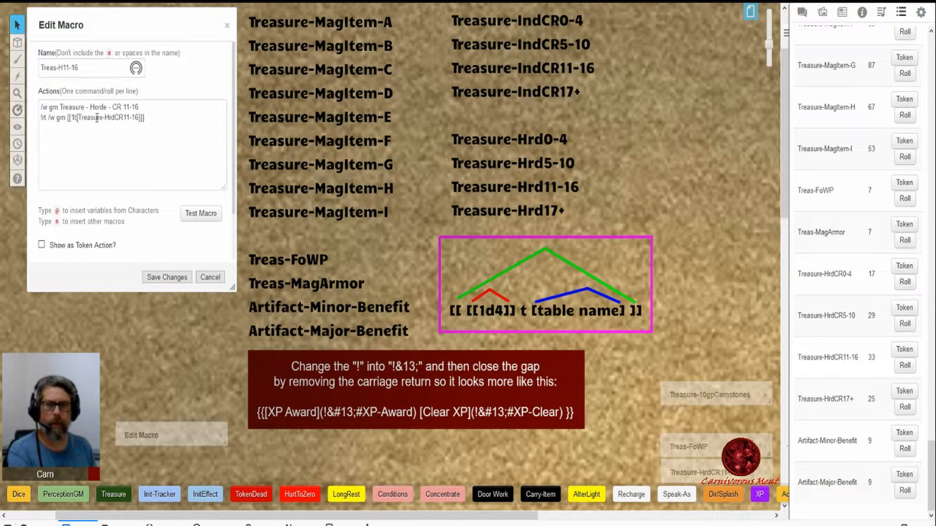
double_click(156, 20)
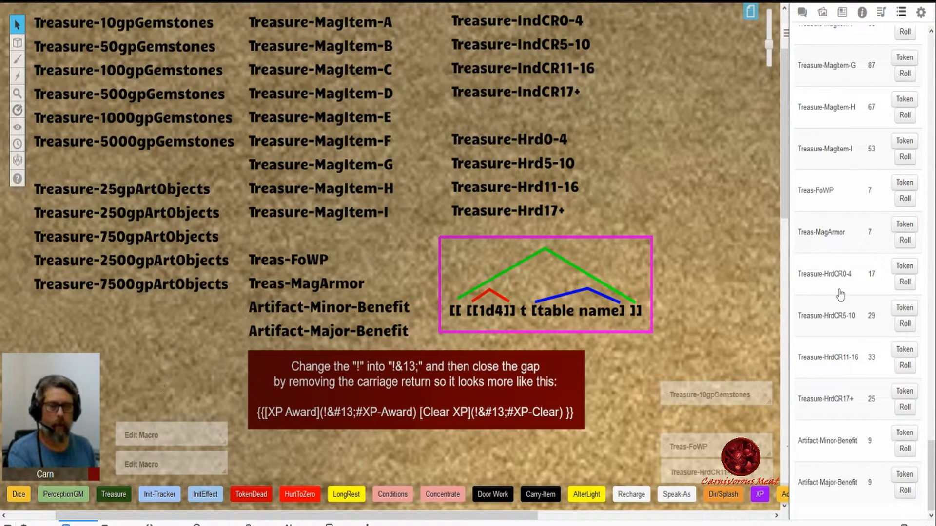
scroll(848, 287, up, 10)
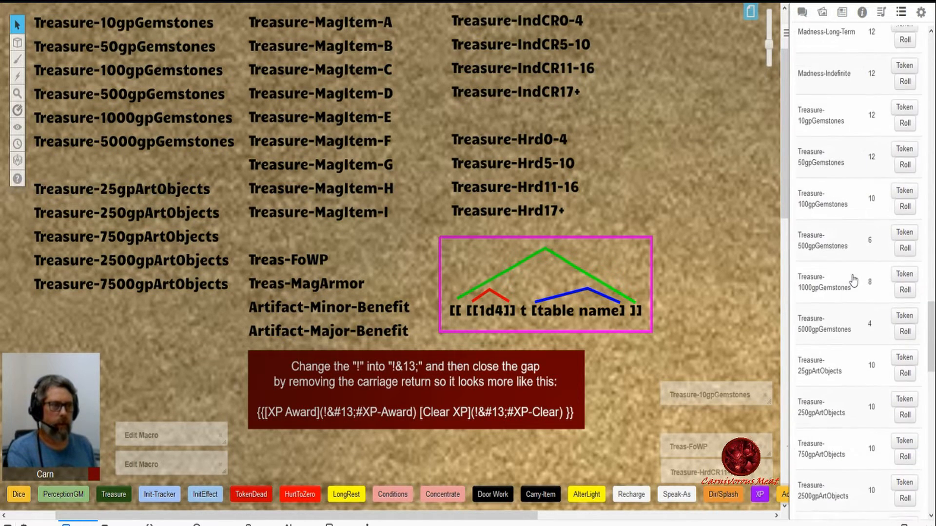
scroll(853, 281, up, 2)
Step: Restore the Treas-H11-16 and Treasure macros, and check the menu's Treas-H11-16 link against the macro's name
double_click(160, 465)
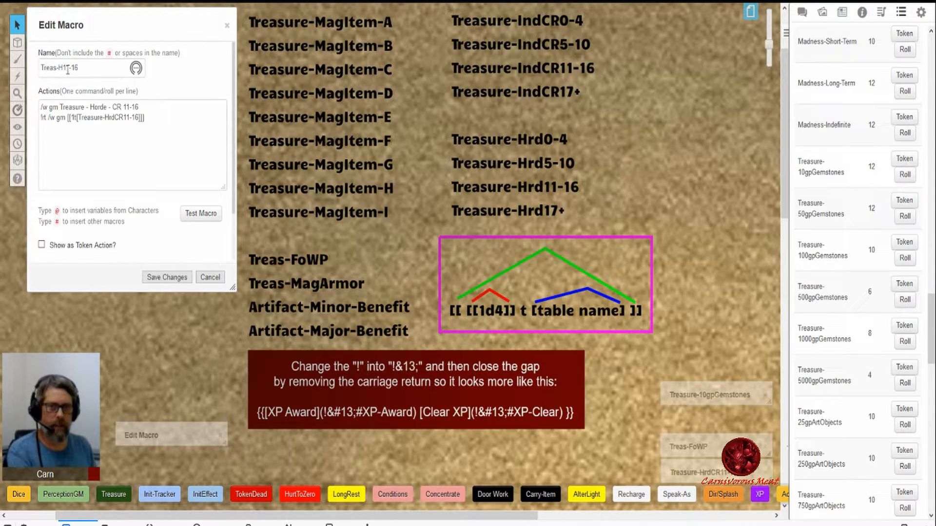
click(147, 436)
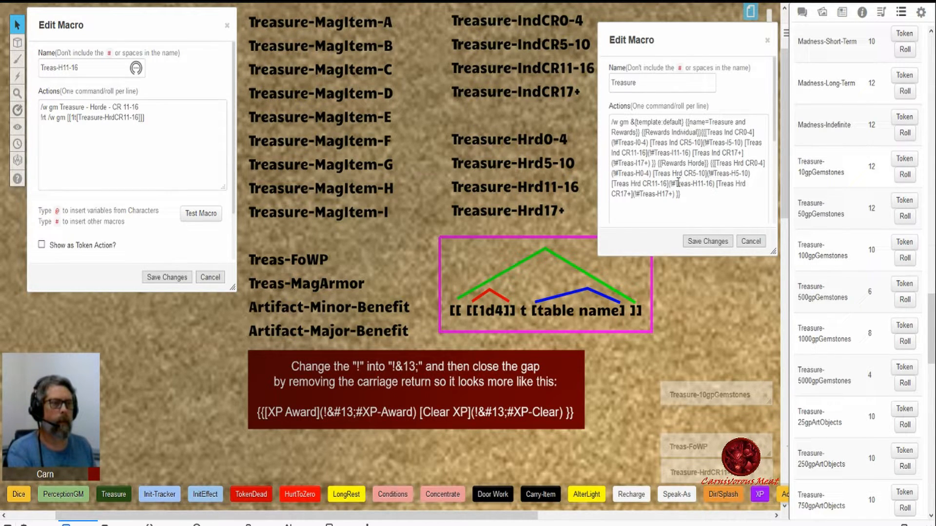
drag(676, 183, 705, 184)
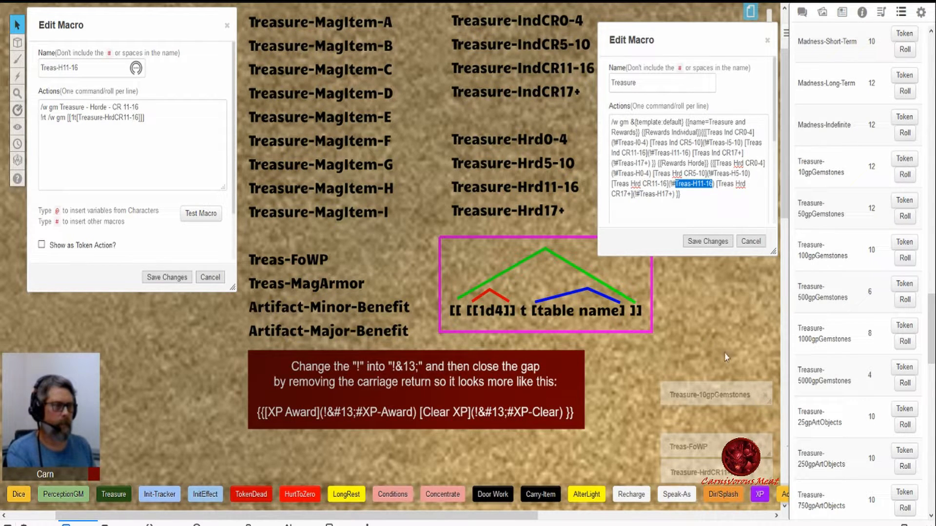
Step: Find the Treasure-HrdCR11-16 table in the collection and bring up its dialog between the two macros
scroll(875, 371, down, 5)
scroll(875, 371, down, 3)
scroll(875, 371, down, 6)
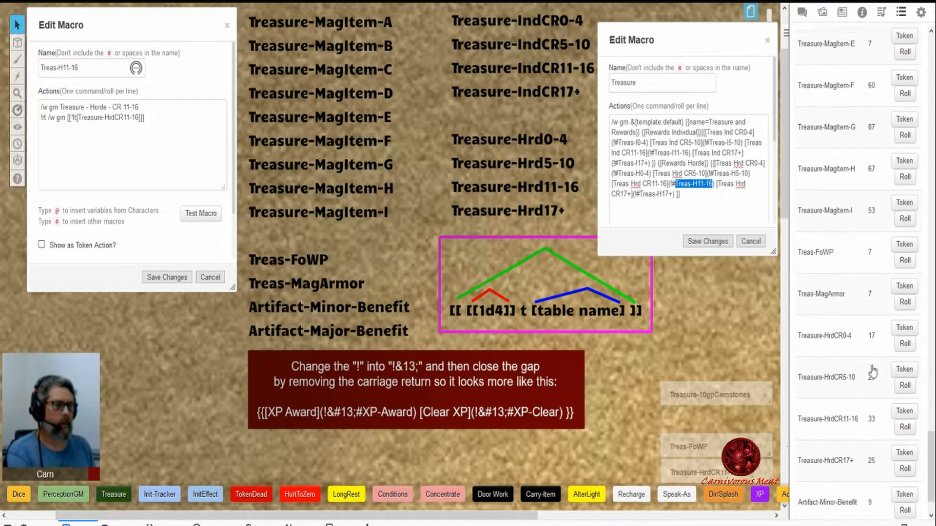
double_click(842, 410)
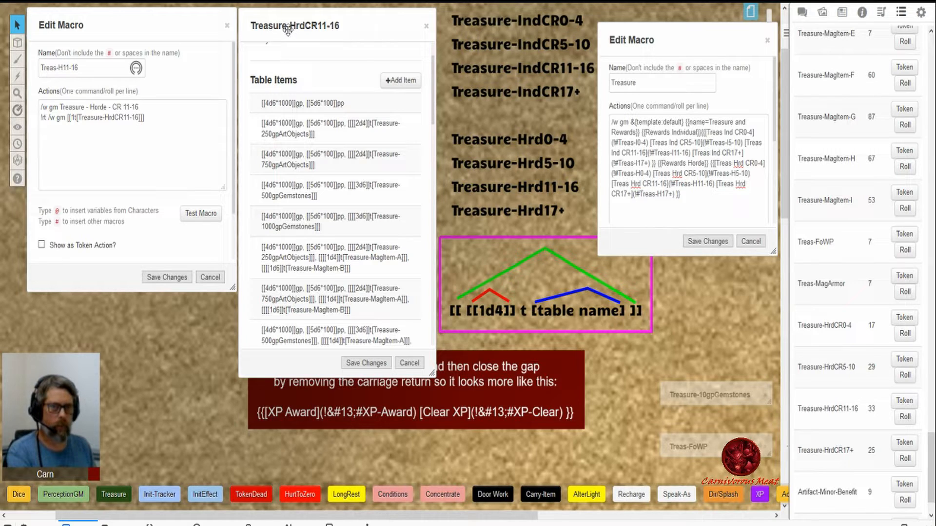
Step: Collapse the Treasure-HrdCR11-16 table and store it beneath Treas-FoWP, and collapse both macro dialogs
double_click(308, 26)
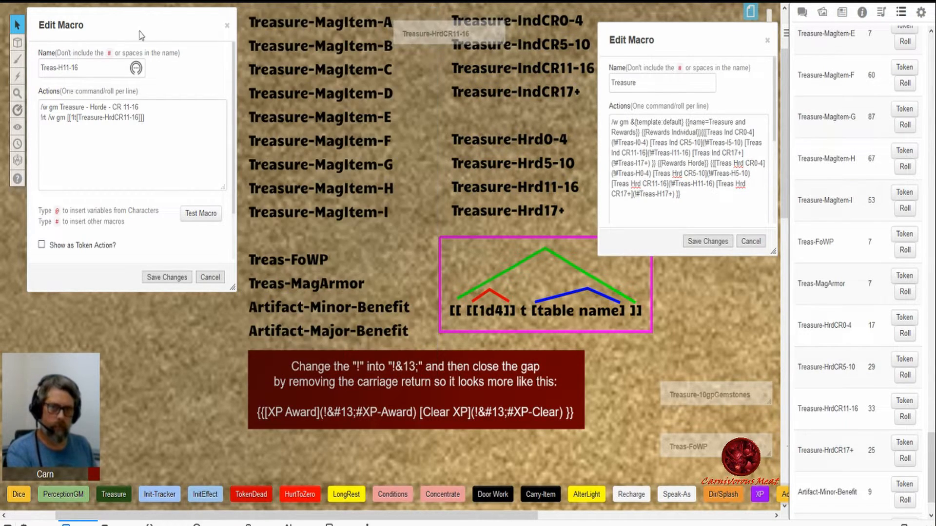
drag(415, 27, 667, 462)
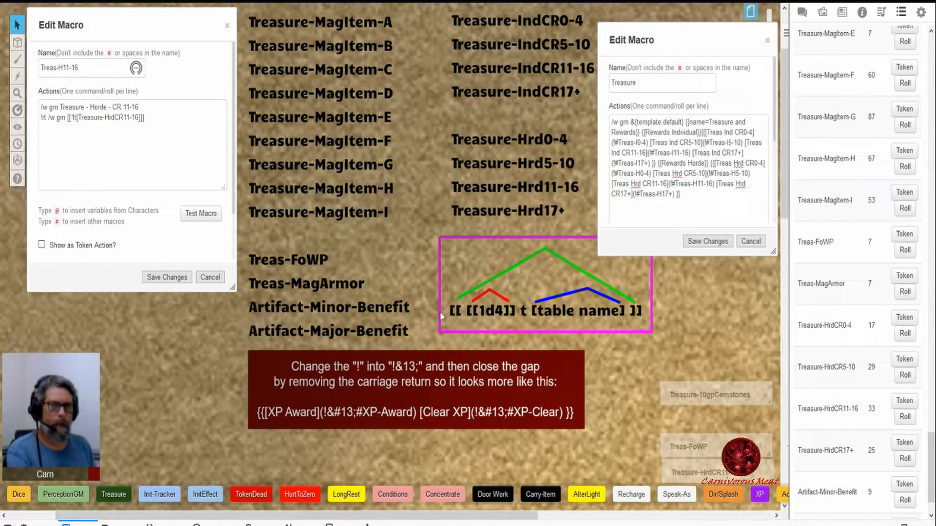
double_click(81, 28)
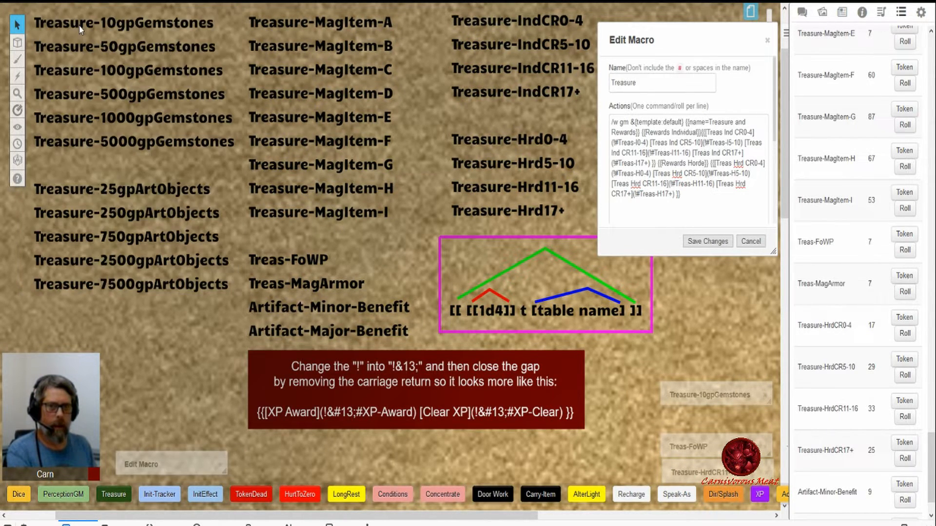
double_click(649, 41)
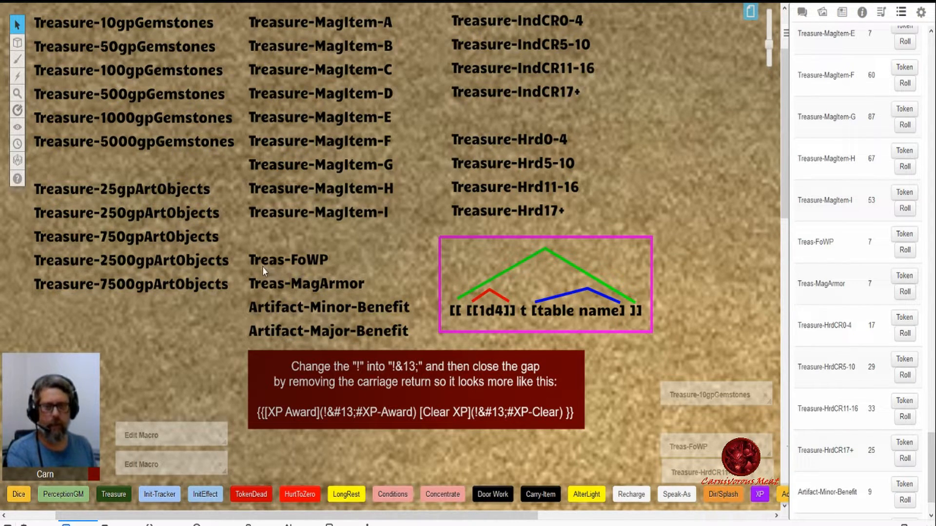
Step: Restore the Treas-FoWP table, review its figurine items, and collapse the dialog again
click(698, 447)
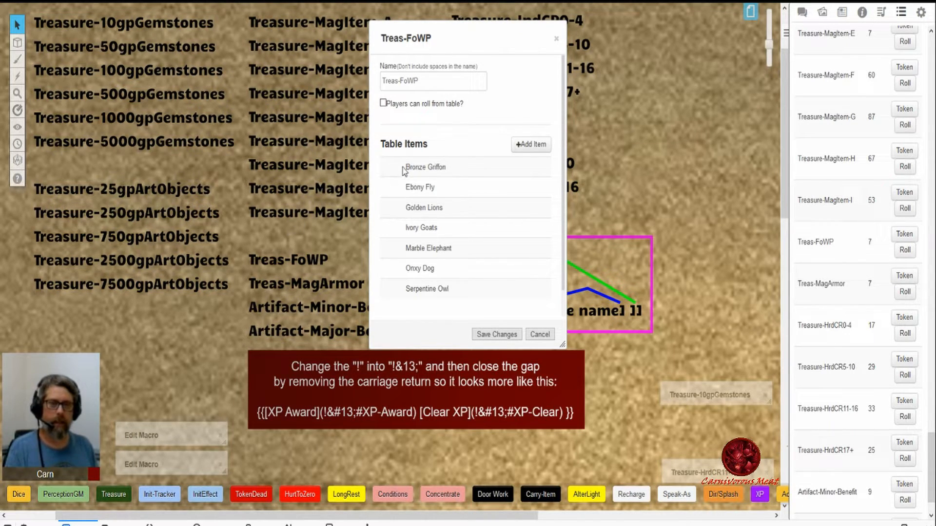
click(536, 74)
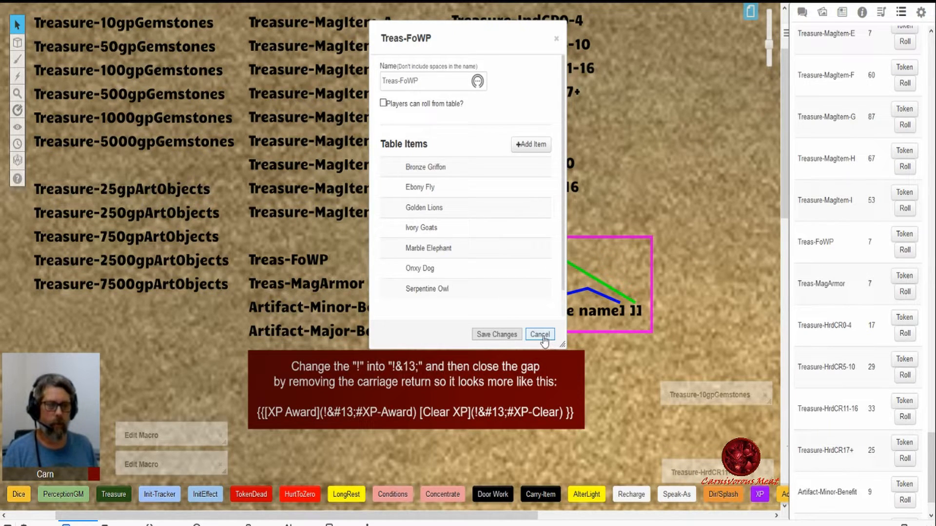
double_click(403, 38)
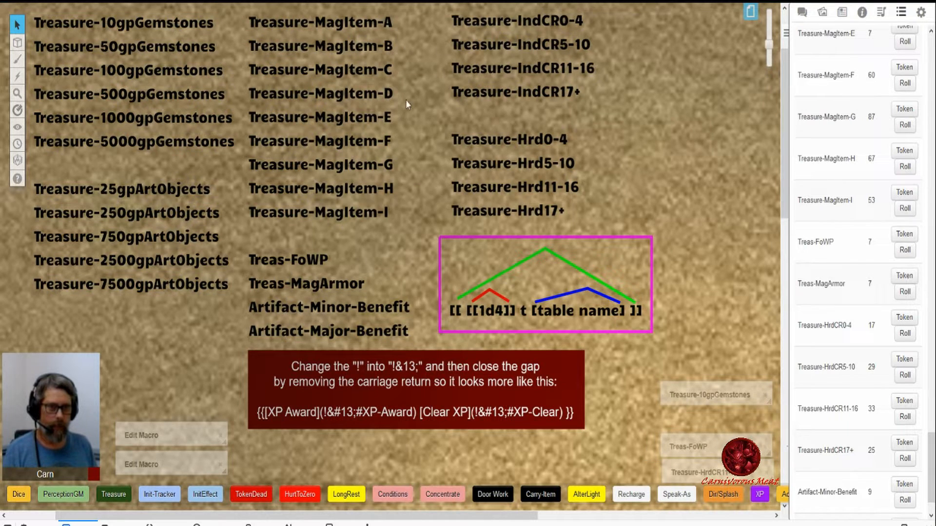
double_click(695, 446)
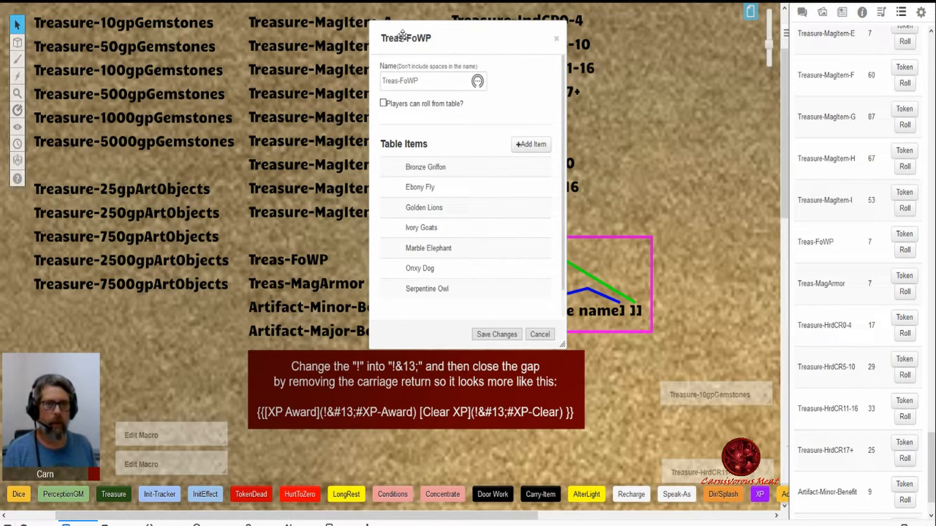
double_click(446, 42)
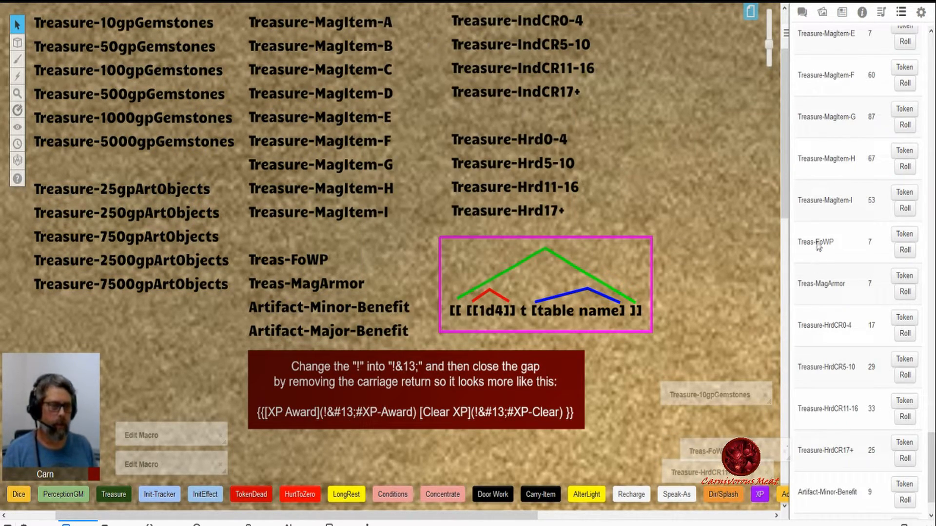
Step: Open the Treas-MagArmor table, review its armor items and close it without saving
click(821, 284)
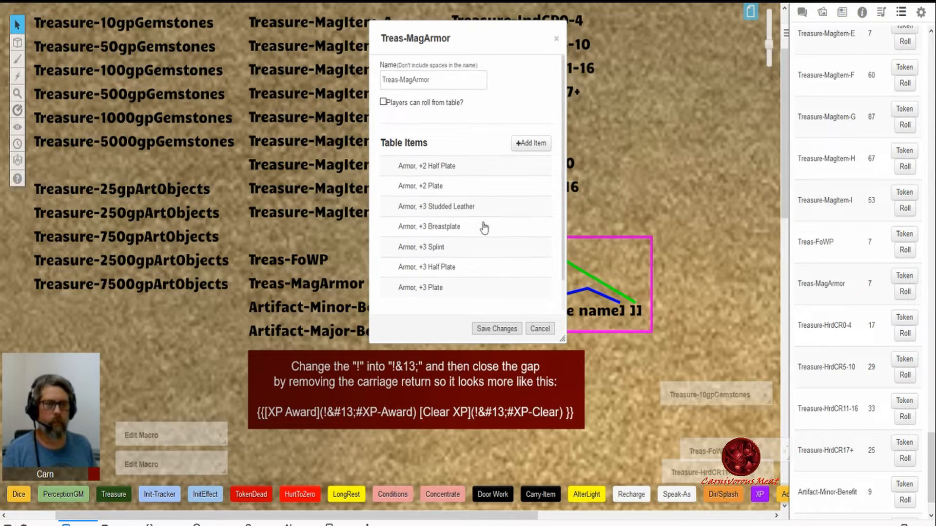
scroll(483, 226, down, 1)
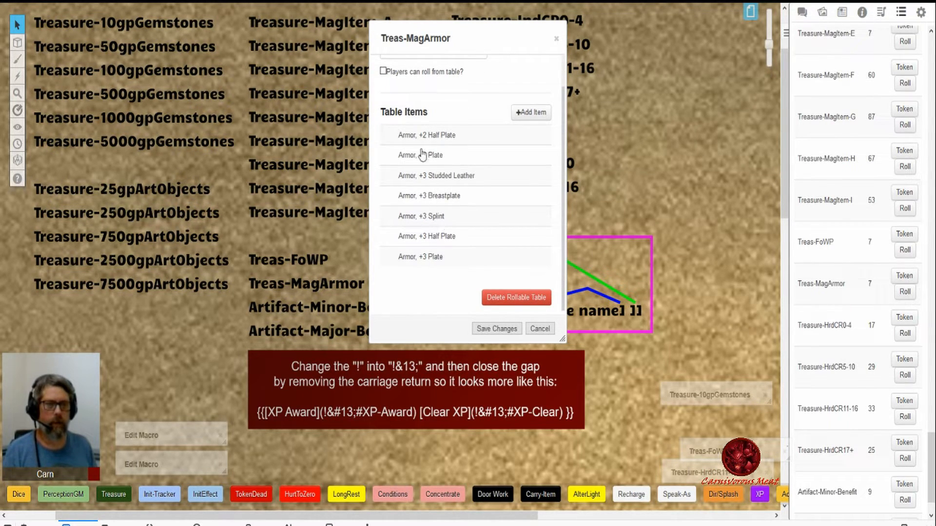
click(540, 328)
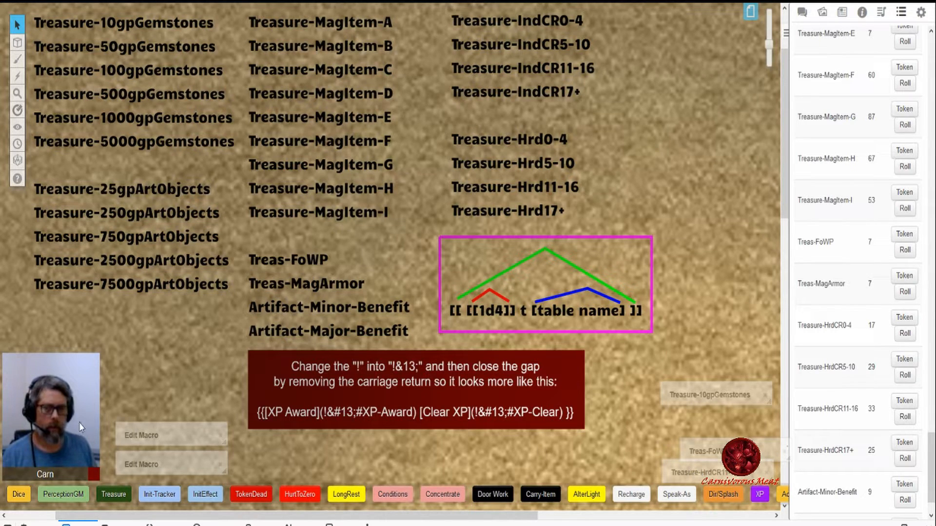
Step: Restore the Treasure-HrdCR11-16 table, compare its entries with the [[ [[1d4]] t [table name] ]] pattern on the map, and collapse it
click(692, 476)
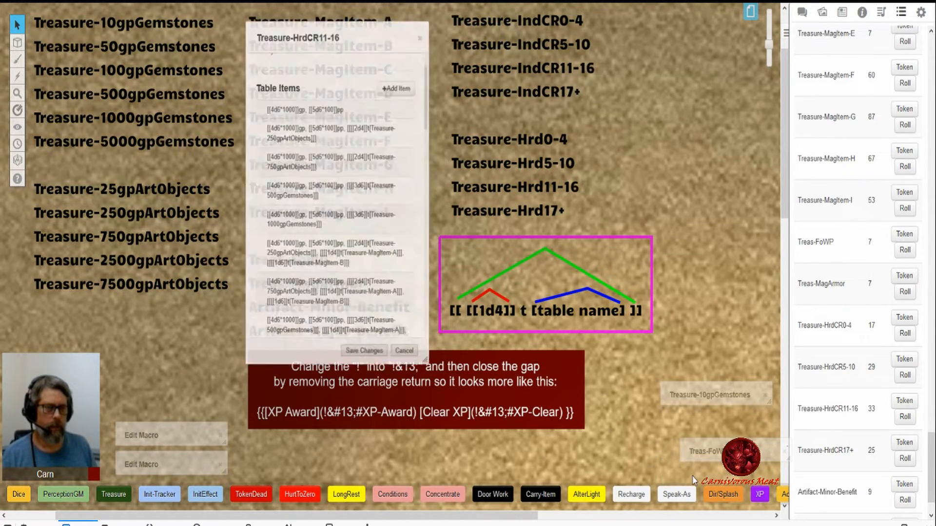
drag(175, 18, 173, 18)
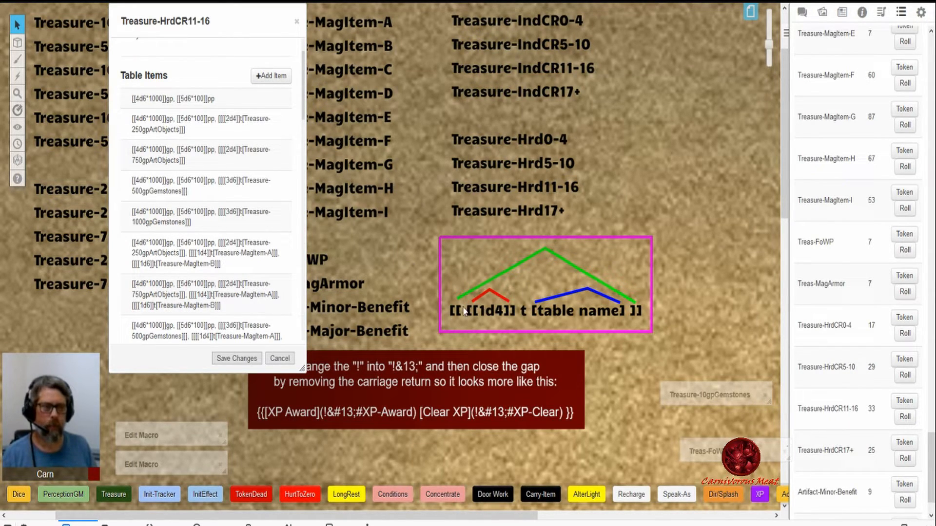
drag(454, 319, 642, 304)
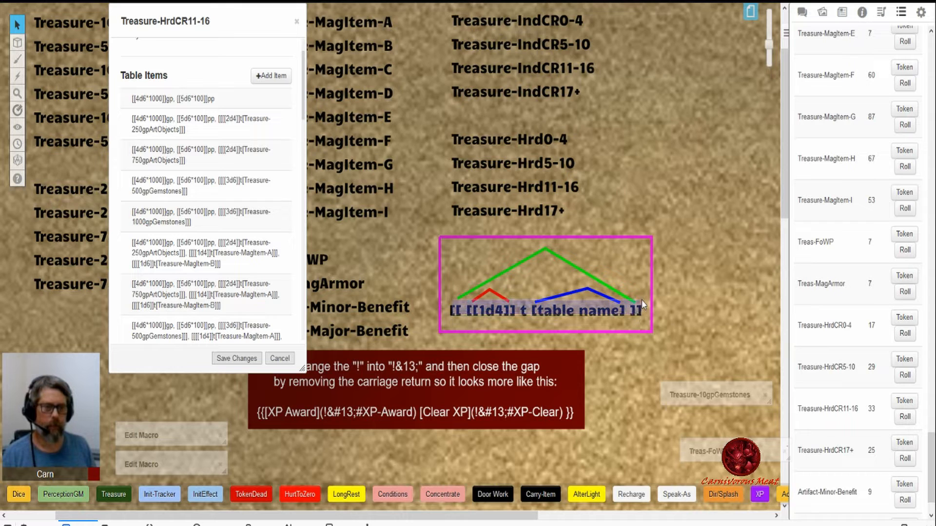
click(533, 330)
drag(450, 301, 654, 323)
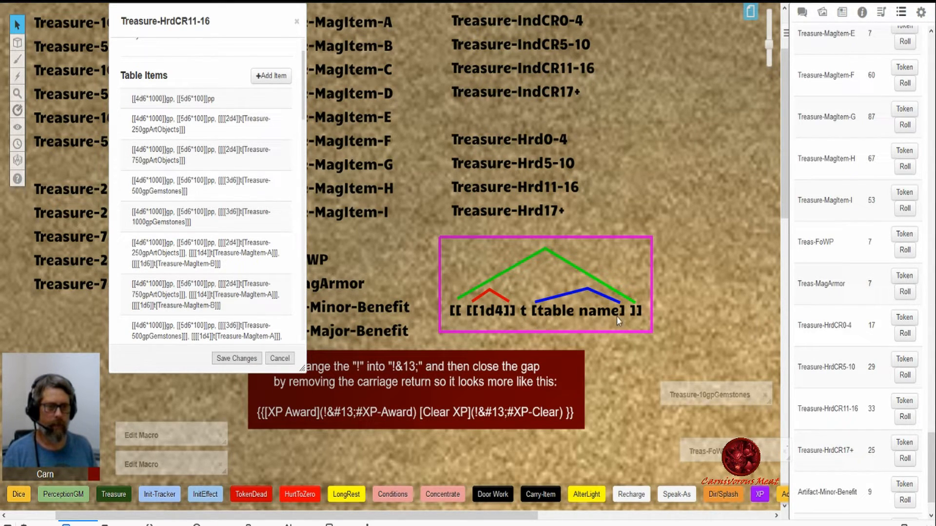
double_click(179, 25)
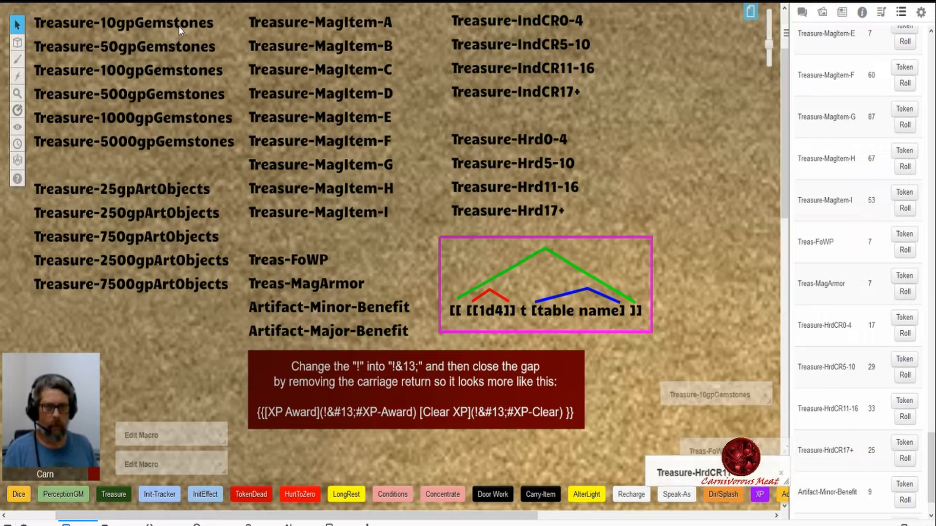
Step: Point out the treasure table names on the map, review the Treas-H11-16 macro's actions, and collapse the macro
drag(57, 15, 575, 343)
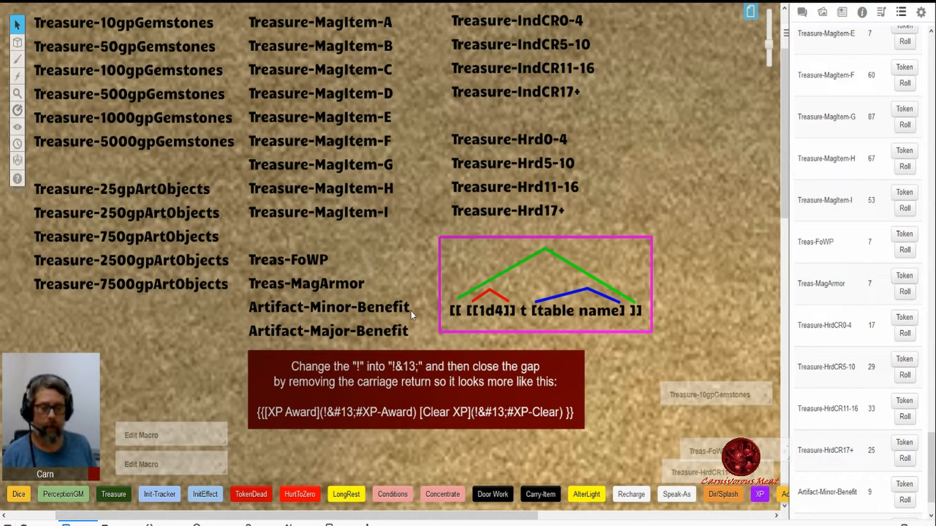
click(152, 466)
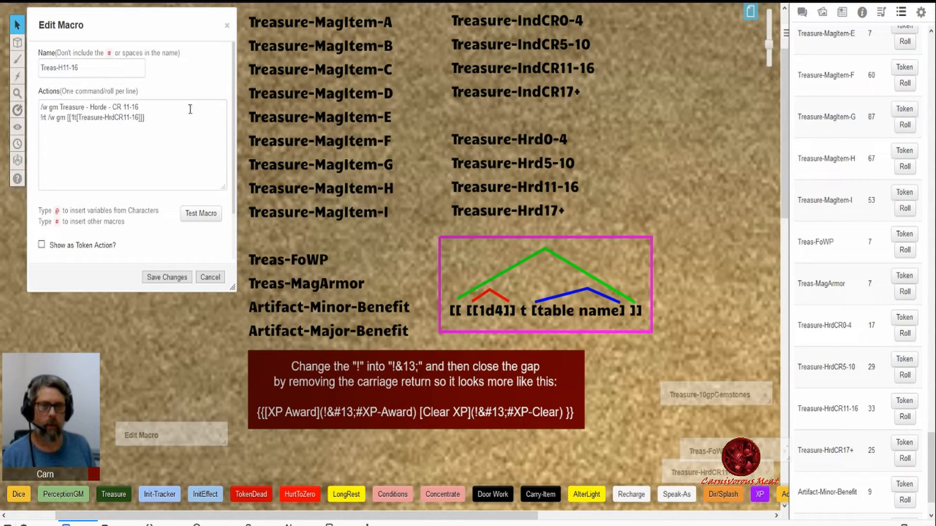
double_click(124, 22)
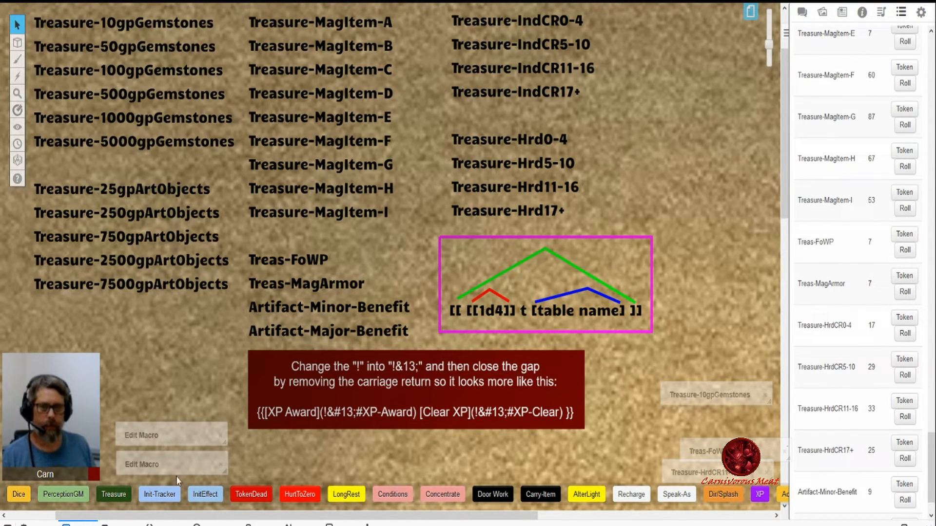
Step: Restore the Treasure macro and compare its links with the &#13; note on the map and the Treas macros in the collection
click(160, 439)
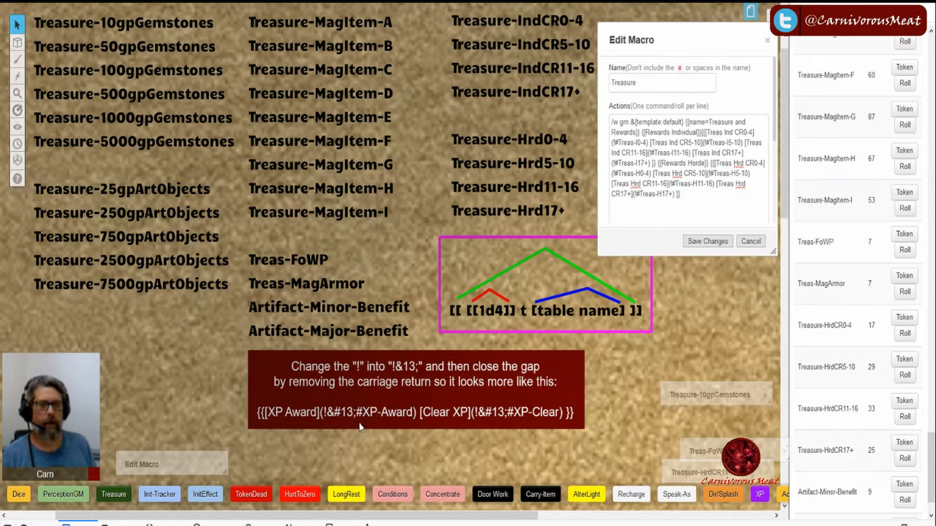
drag(363, 413, 411, 417)
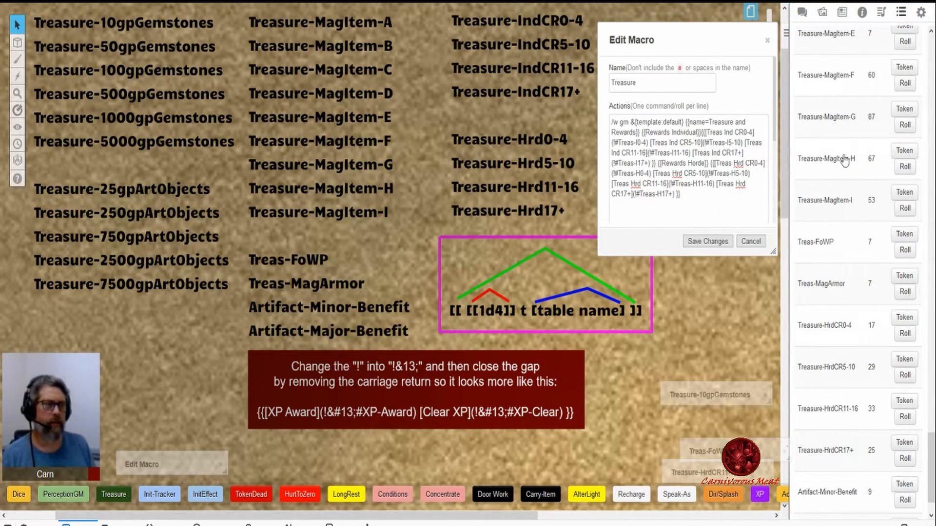
scroll(836, 234, up, 15)
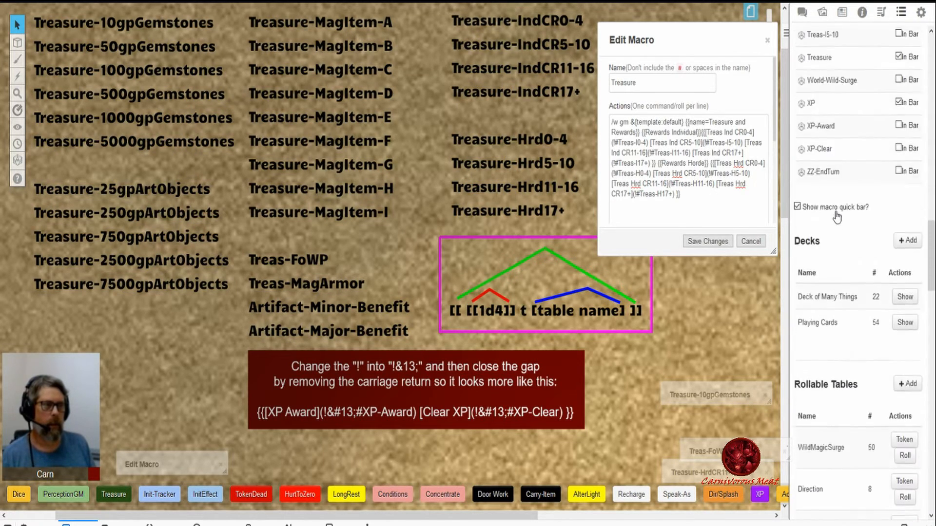
scroll(837, 217, down, 3)
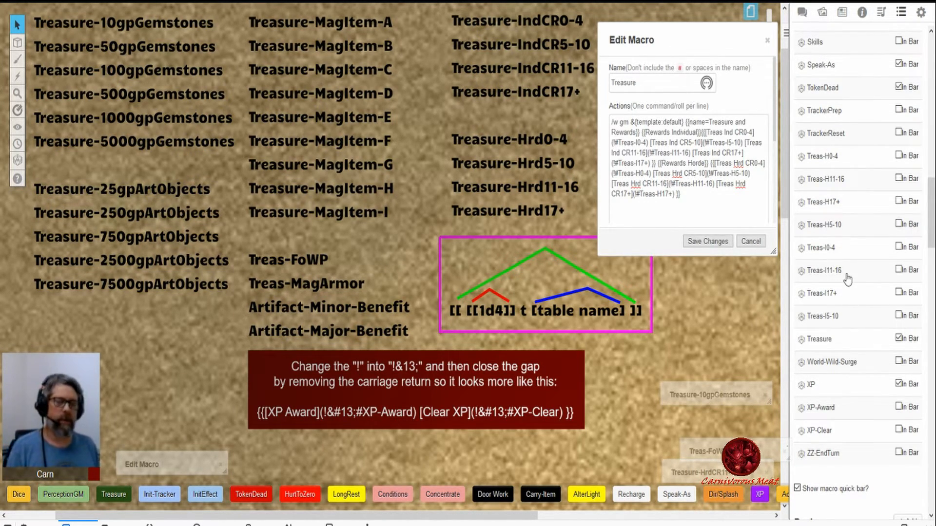
click(756, 88)
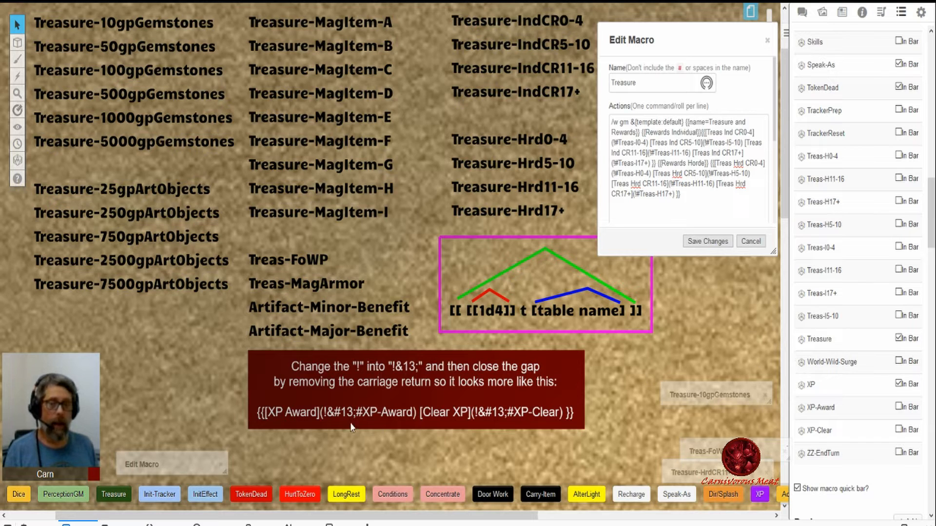
Step: Roll Treas Ind CR0-4 and Treas Hrd CR17+ from the chat menu, review the results, and collapse the Treasure macro
click(803, 11)
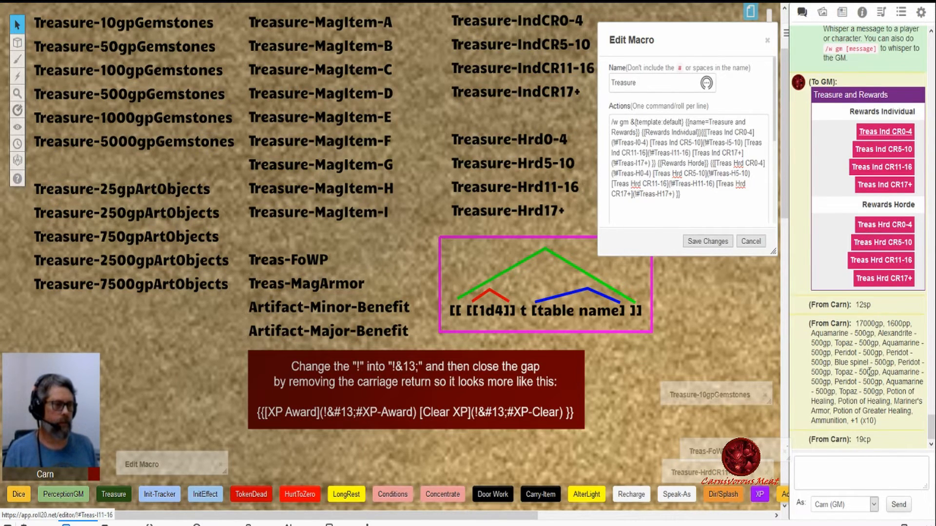
double_click(883, 441)
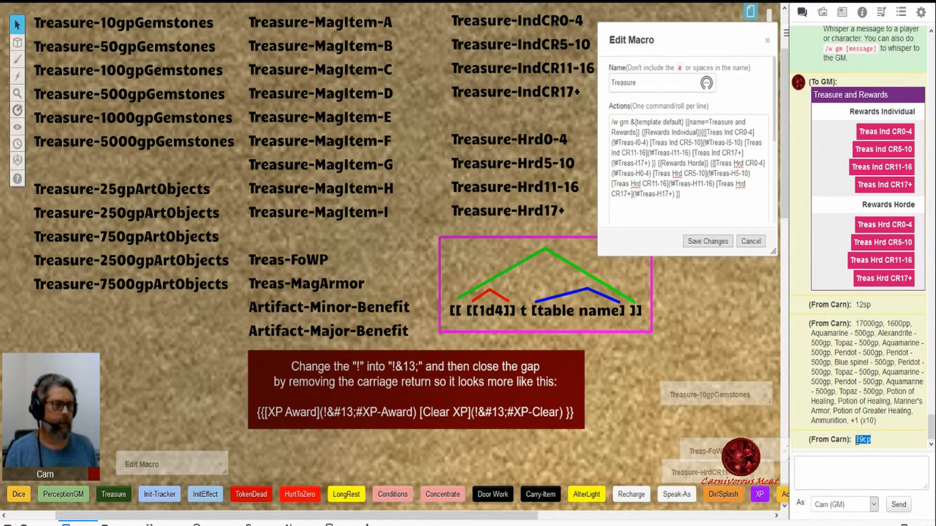
click(883, 280)
drag(869, 444, 914, 390)
click(842, 477)
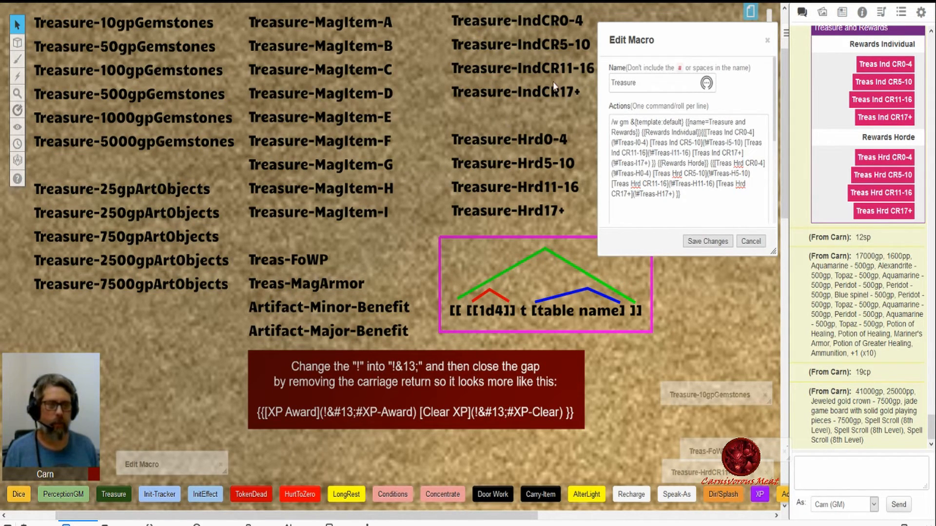
double_click(662, 42)
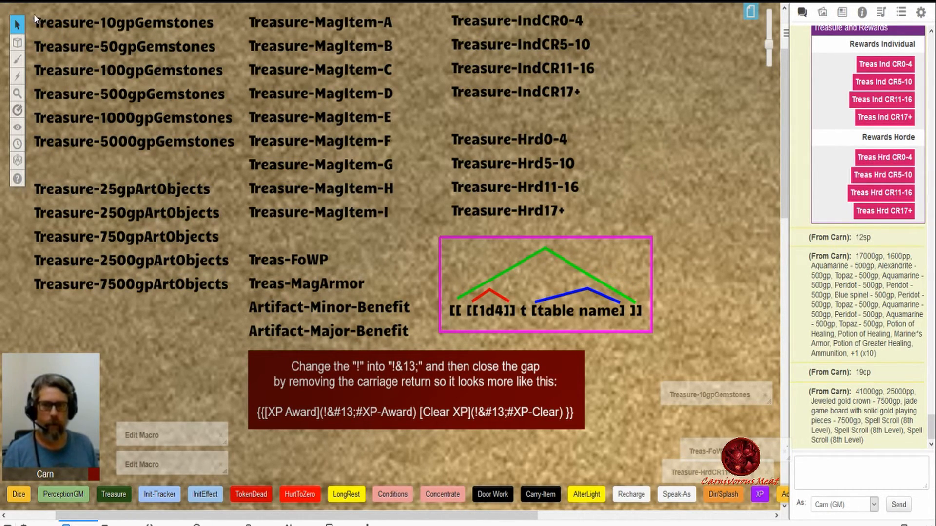
Step: Run the Treasure macro to post a fresh rewards menu, roll Treas Ind CR0-4 three times, and highlight the latest result
mouse_move(22, 49)
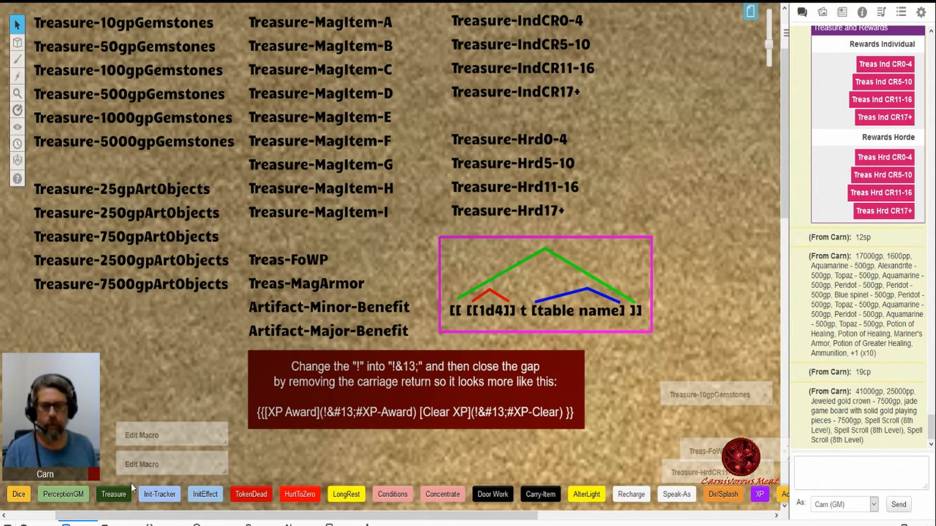
click(113, 495)
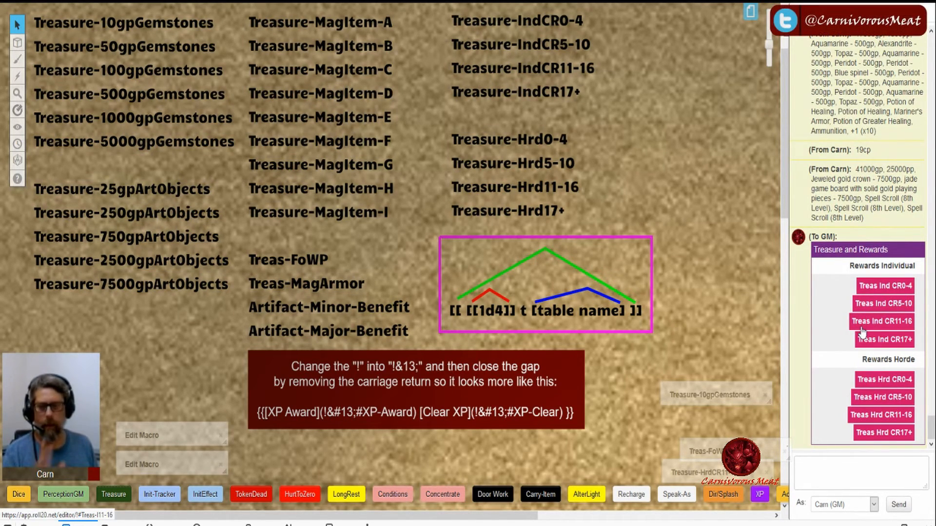
click(889, 291)
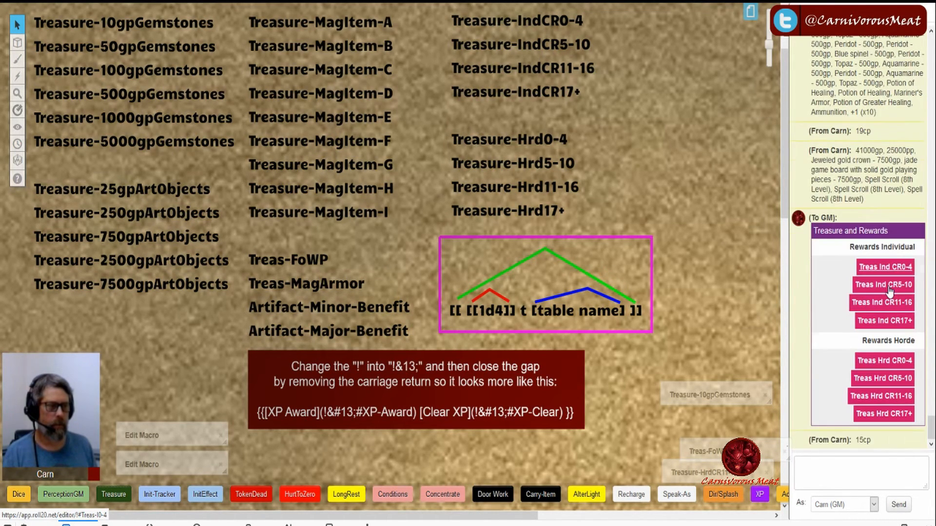
click(887, 272)
click(884, 254)
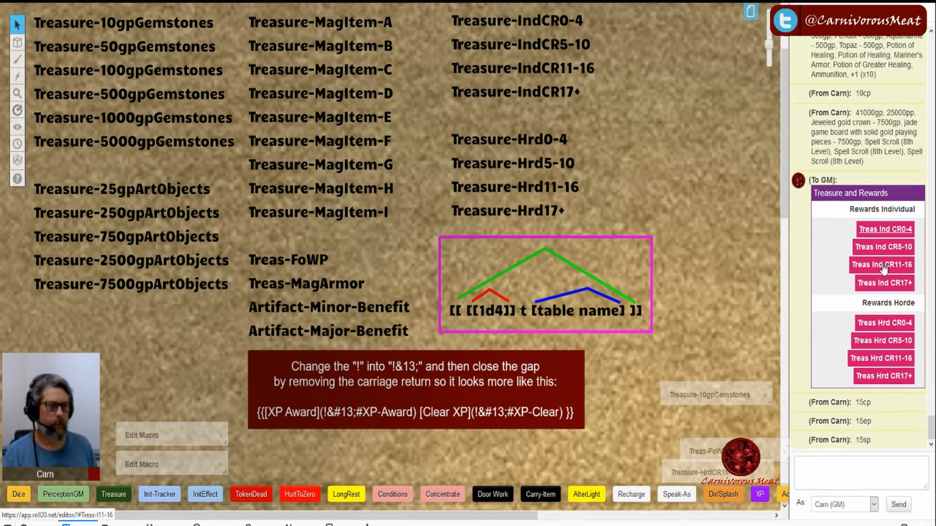
drag(871, 402, 856, 440)
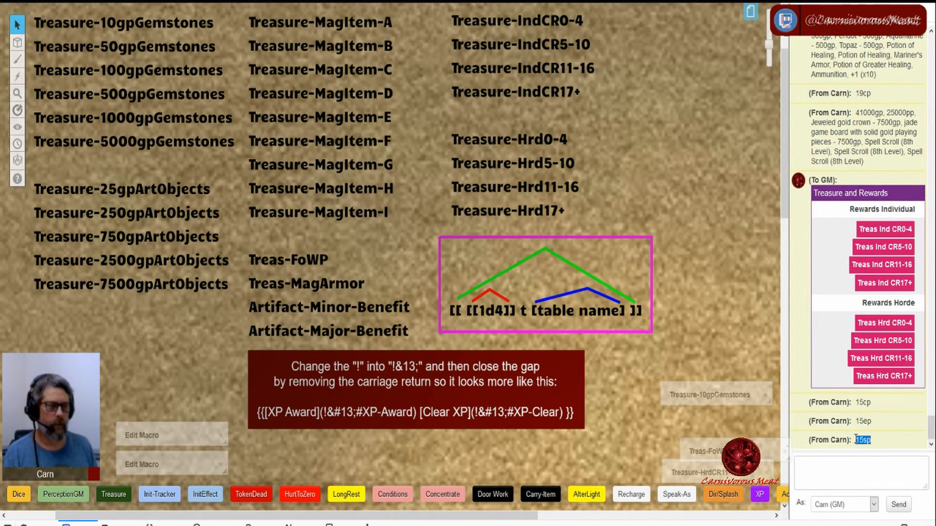
click(838, 478)
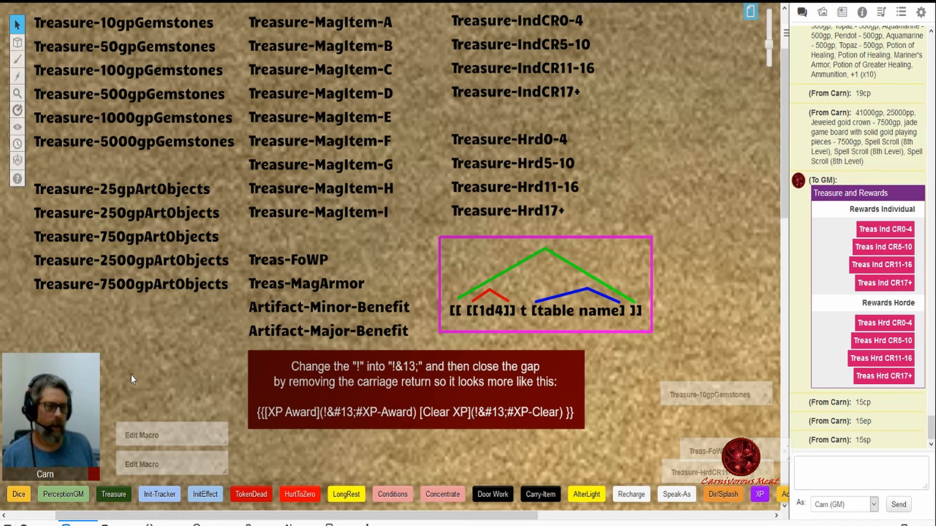
Step: Close both collapsed macro dialogs and the Treasure-10gpGemstones, Treas-FoWP and Treasure-HrdCR11-16 table dialogs
click(220, 435)
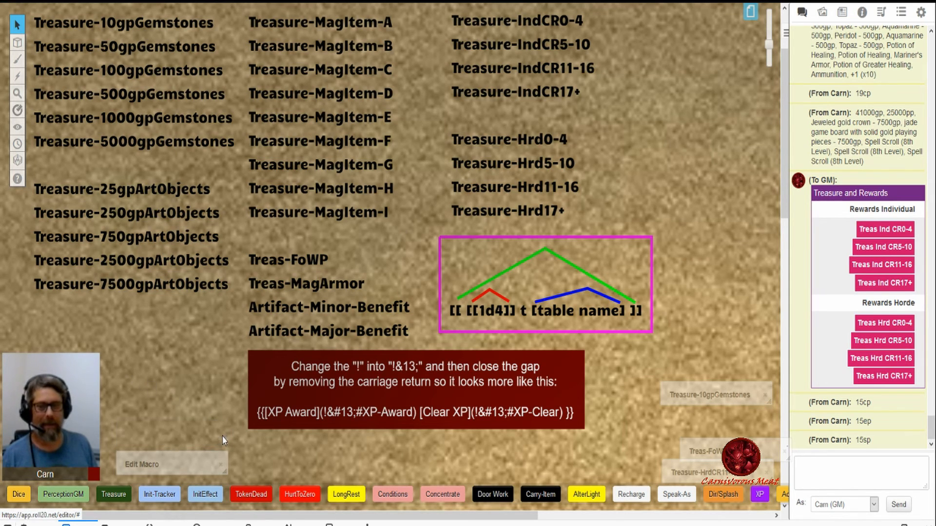
click(225, 462)
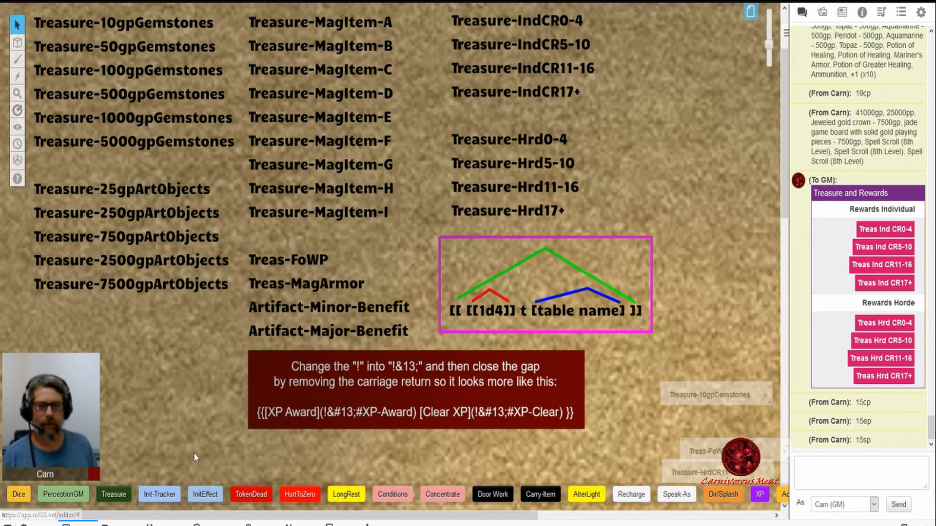
click(765, 396)
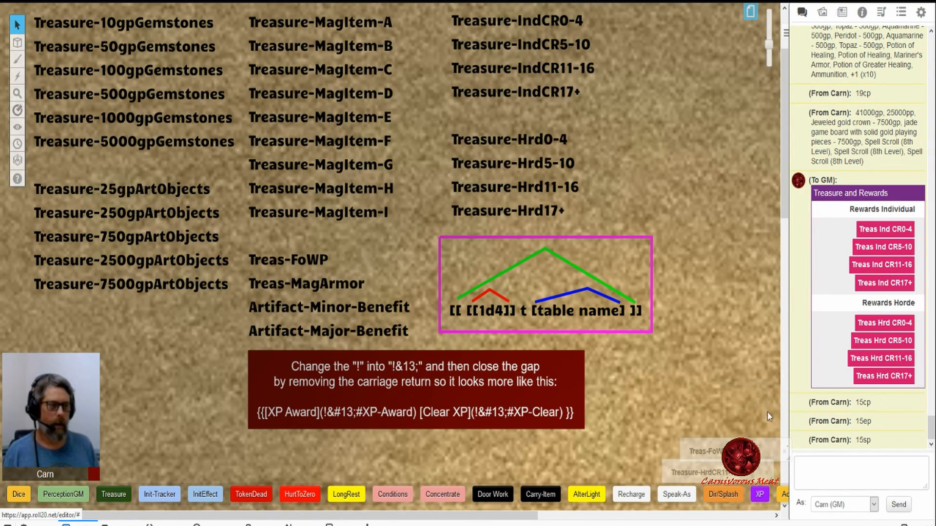
click(779, 451)
click(766, 472)
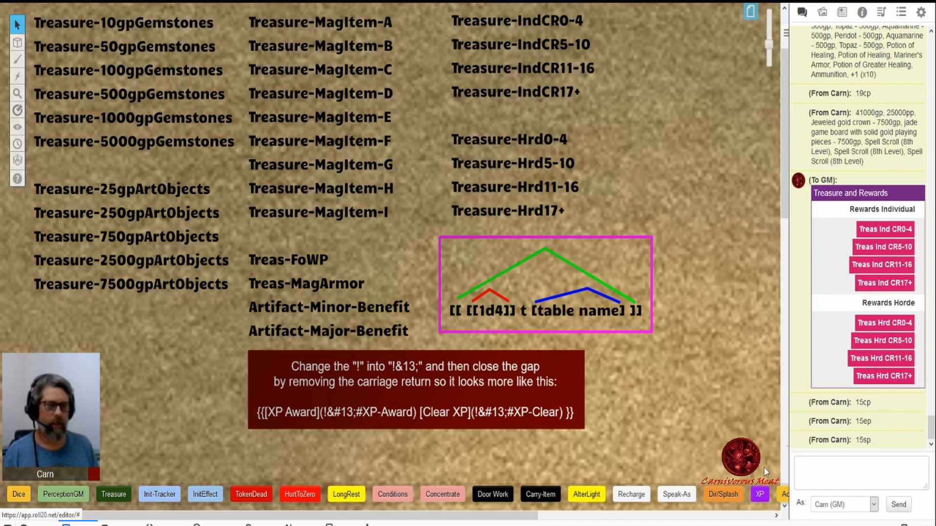